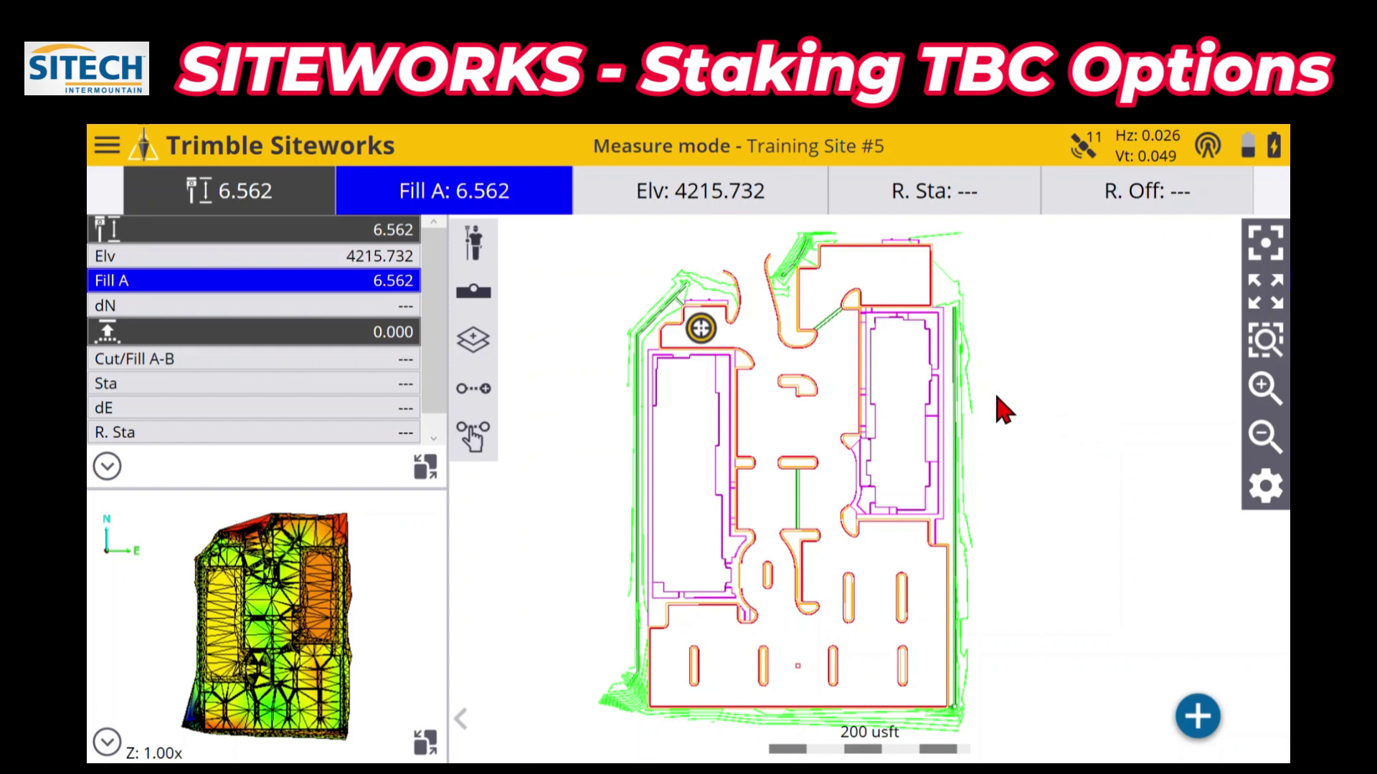
- Examine the curb and pavement lines around the rover in the site's northwest parking bay
drag(824, 384, 897, 476)
click(1265, 388)
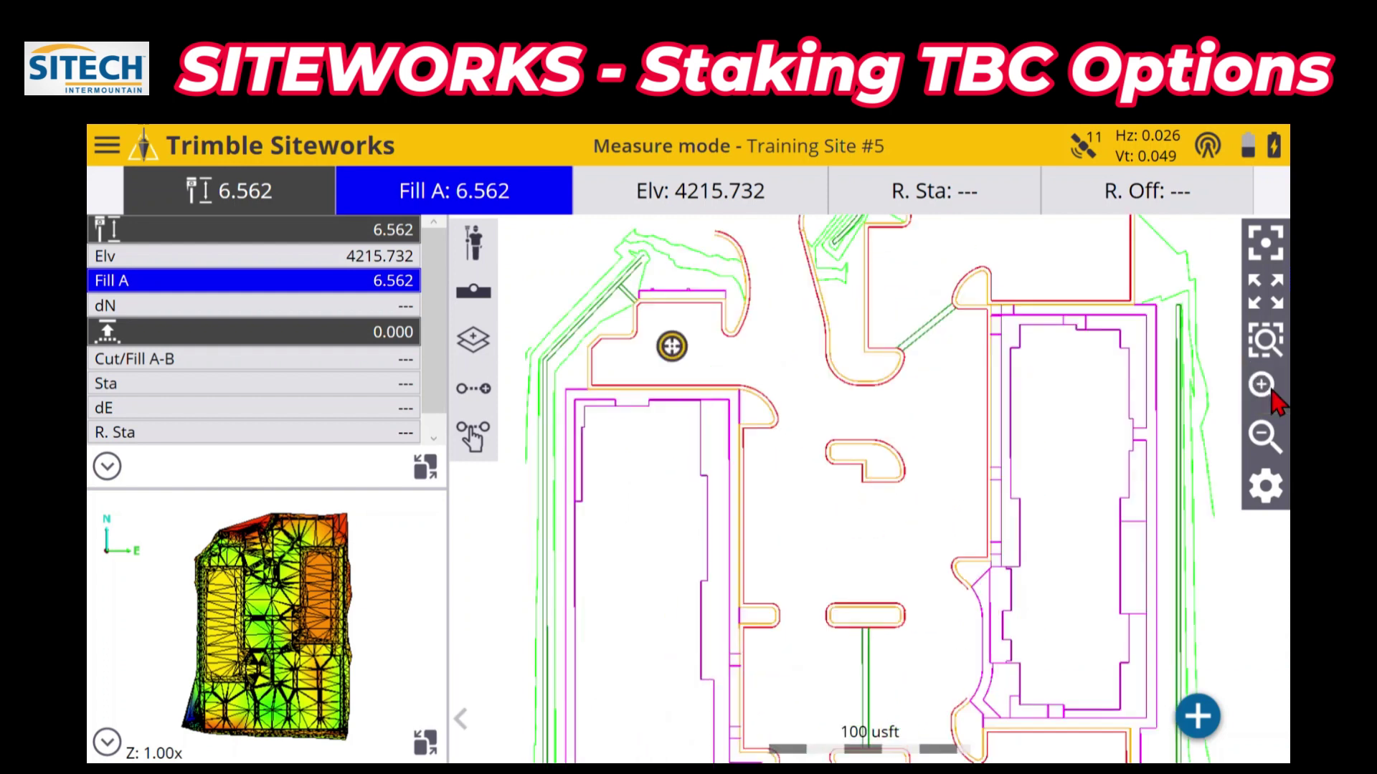
drag(749, 423, 793, 492)
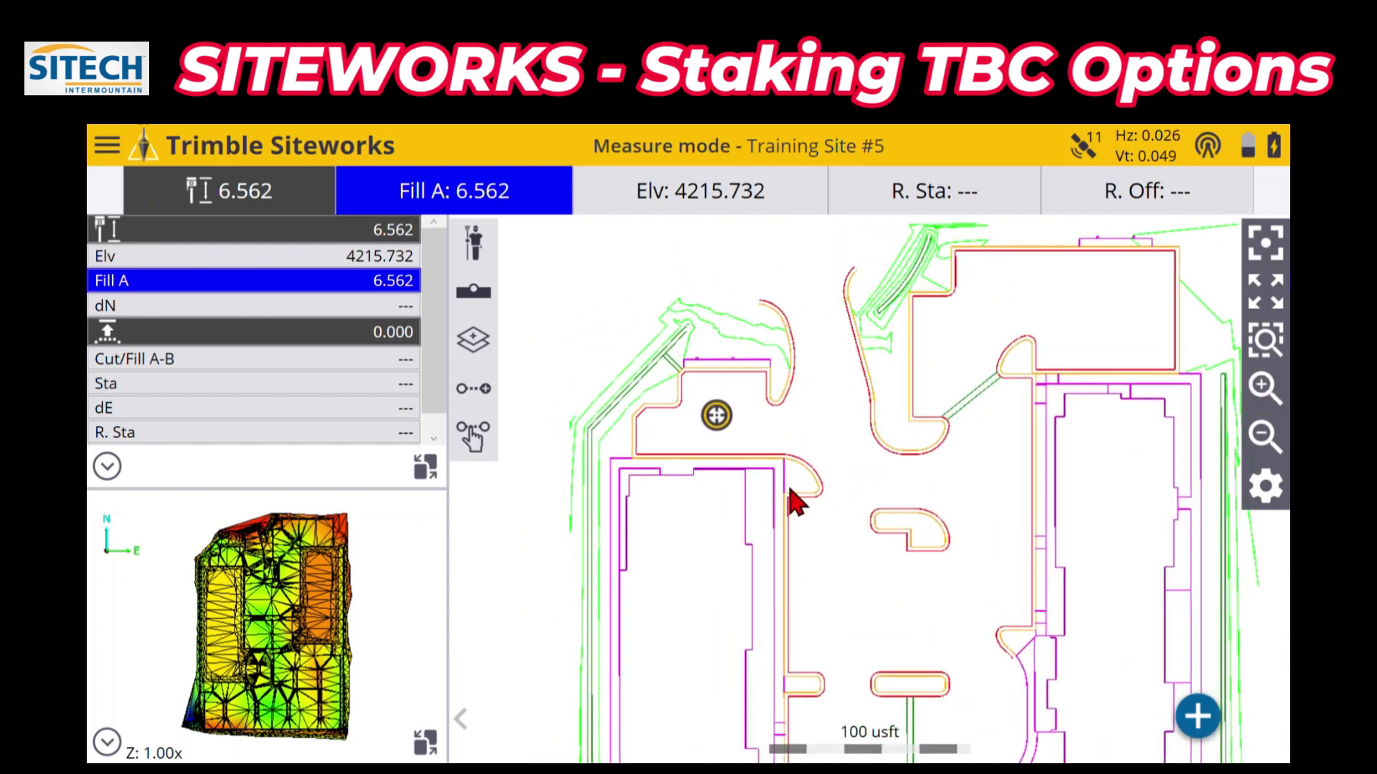
click(1266, 387)
drag(937, 415, 998, 545)
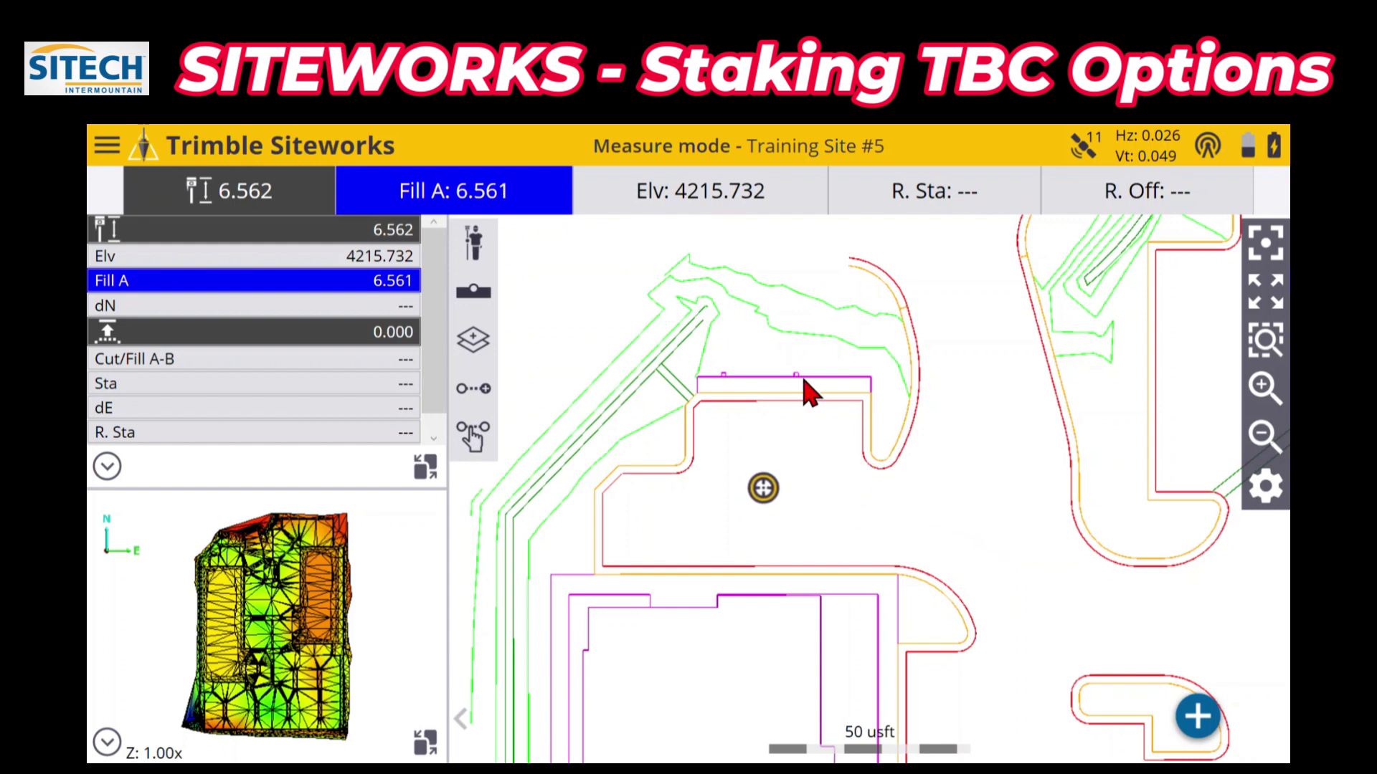
click(798, 486)
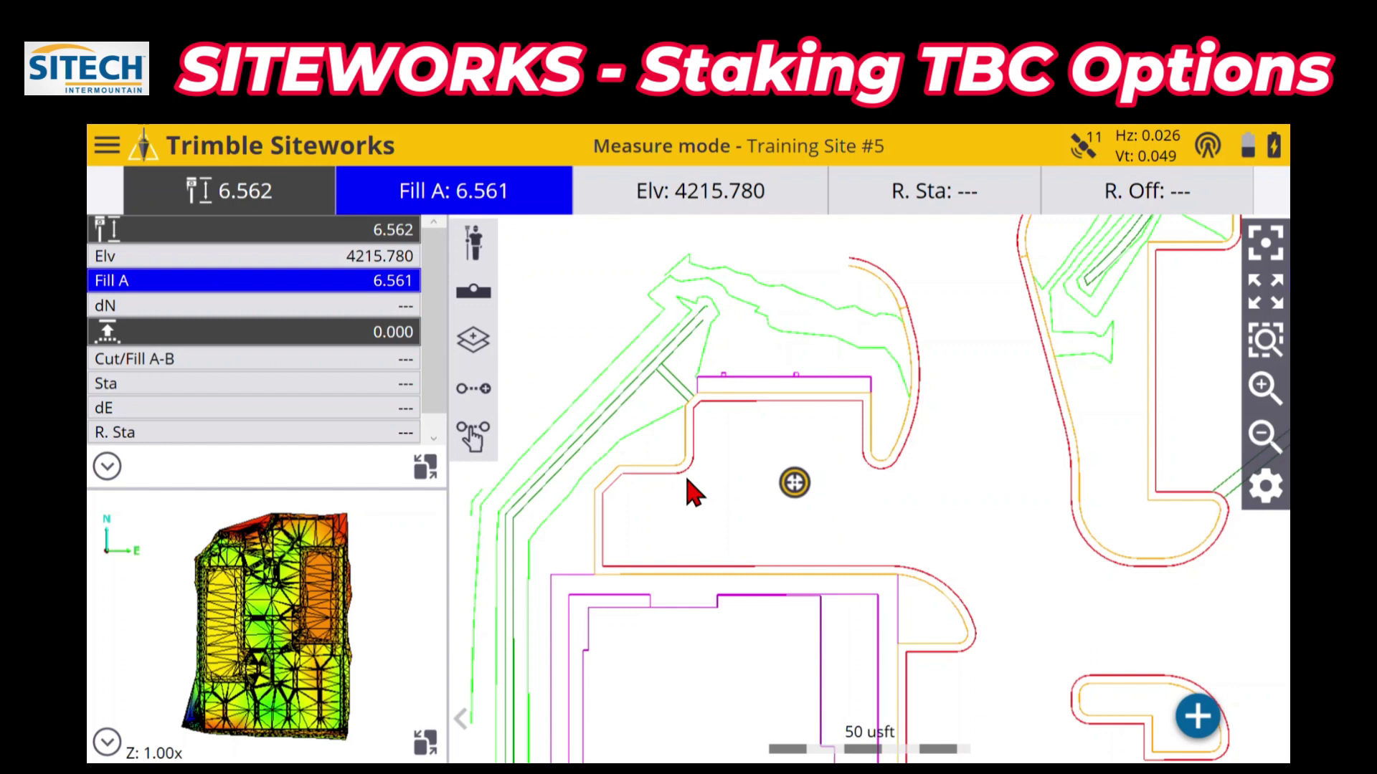
click(1263, 388)
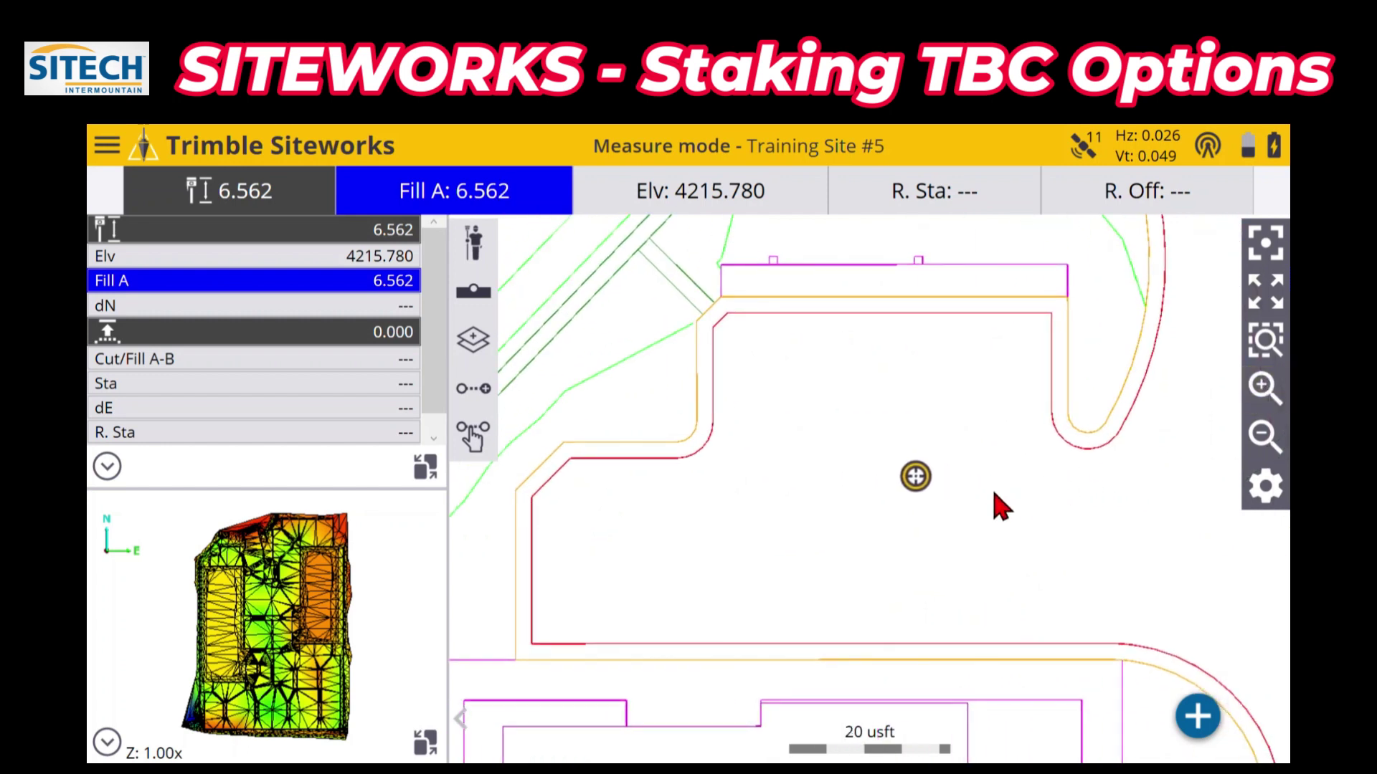
click(1263, 436)
mouse_move(906, 500)
mouse_down()
mouse_move(923, 494)
mouse_move(871, 511)
mouse_up()
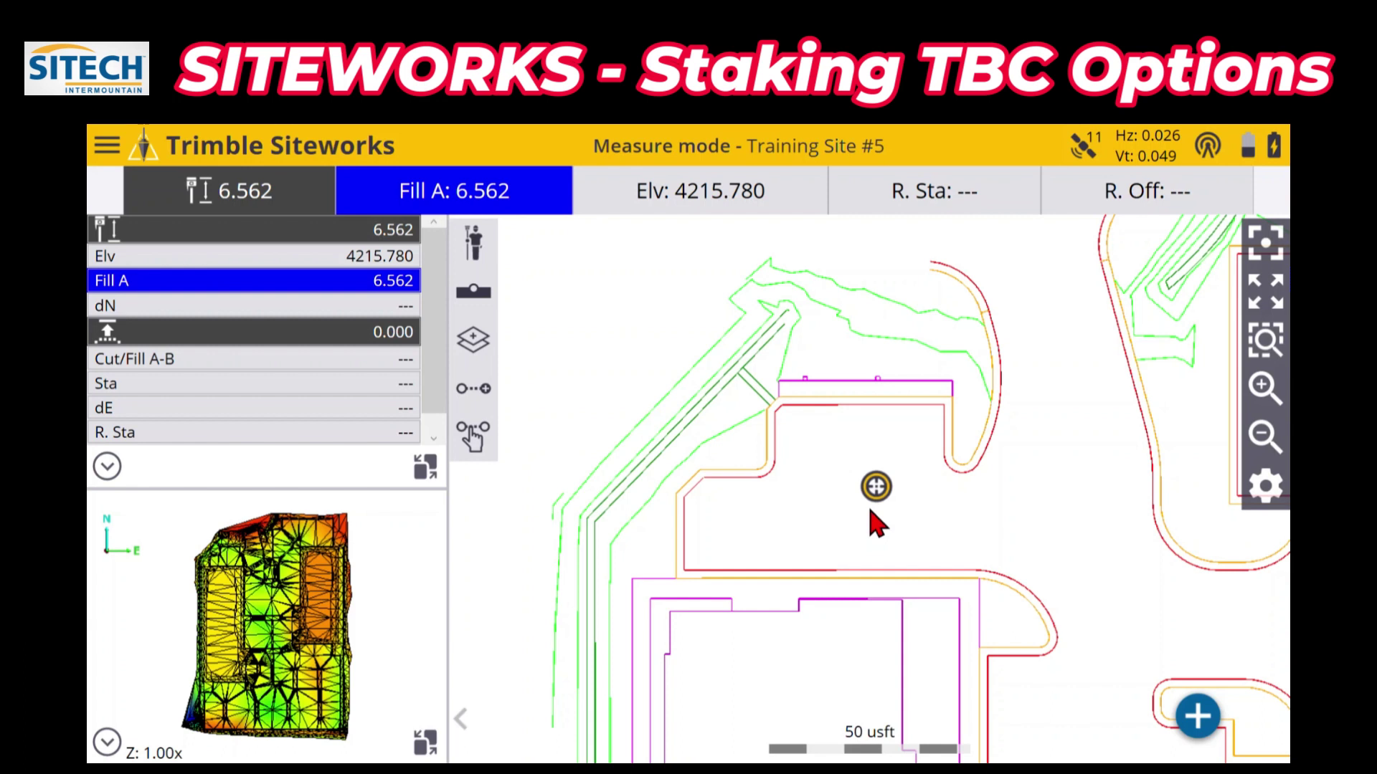
drag(887, 534, 858, 517)
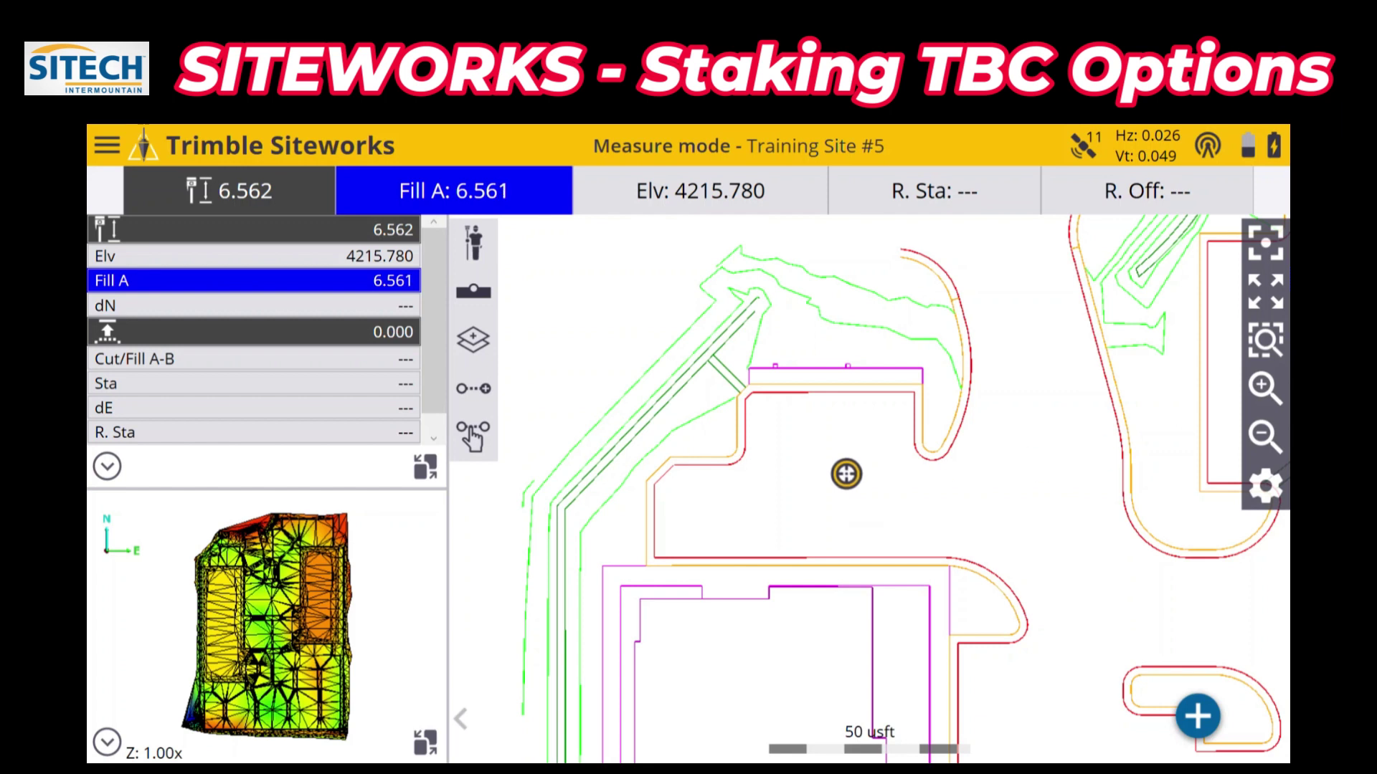
click(1263, 388)
drag(977, 423, 1065, 445)
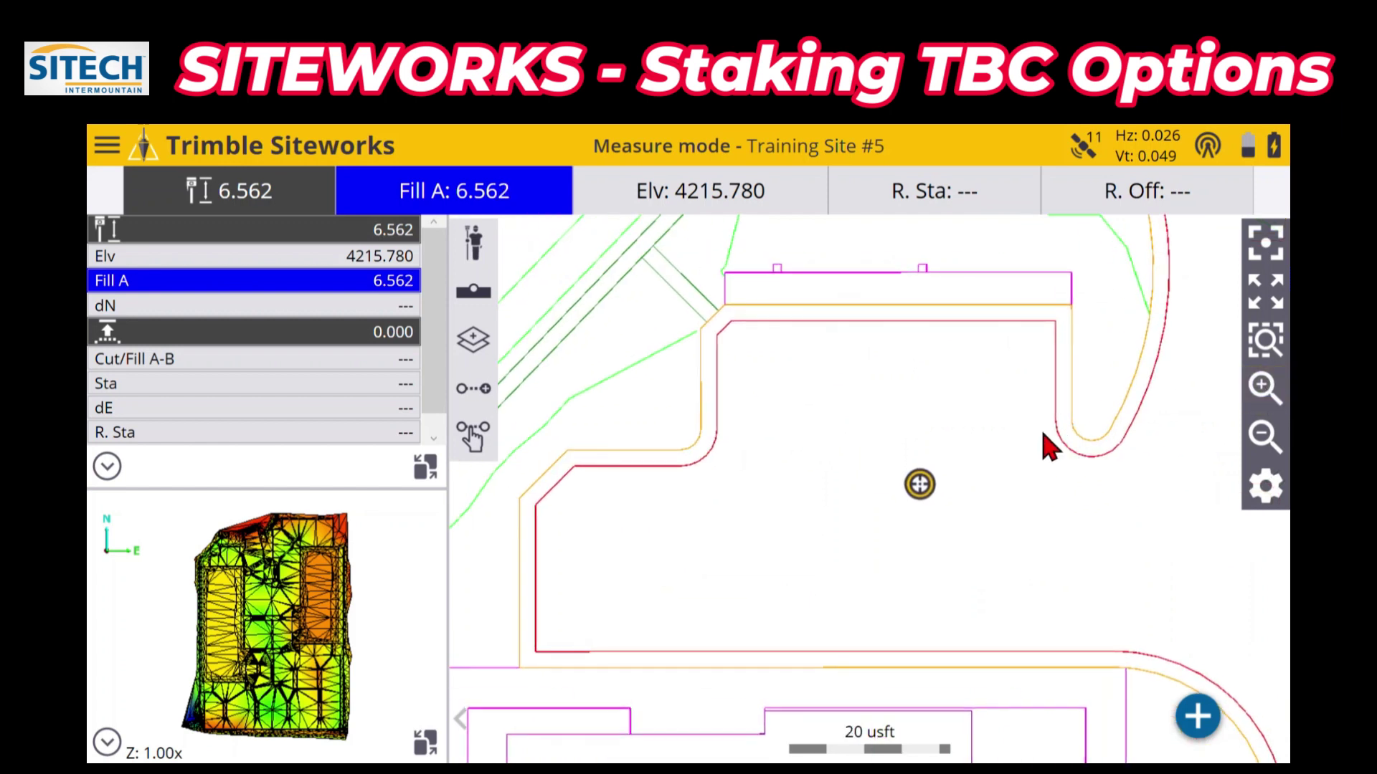
- Start staking a line and choose the TBC line on the $TBC layer around the northwest parking bay
click(706, 427)
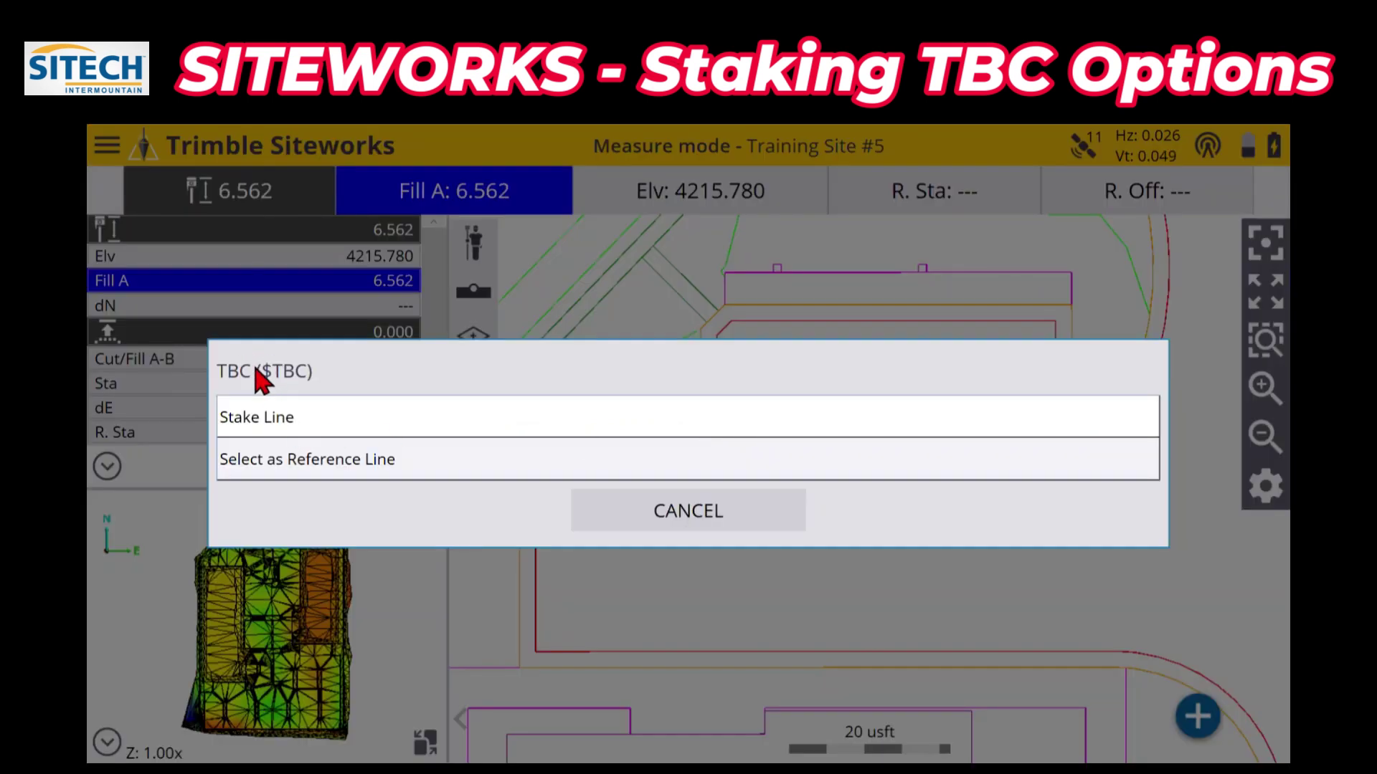
click(744, 526)
click(107, 146)
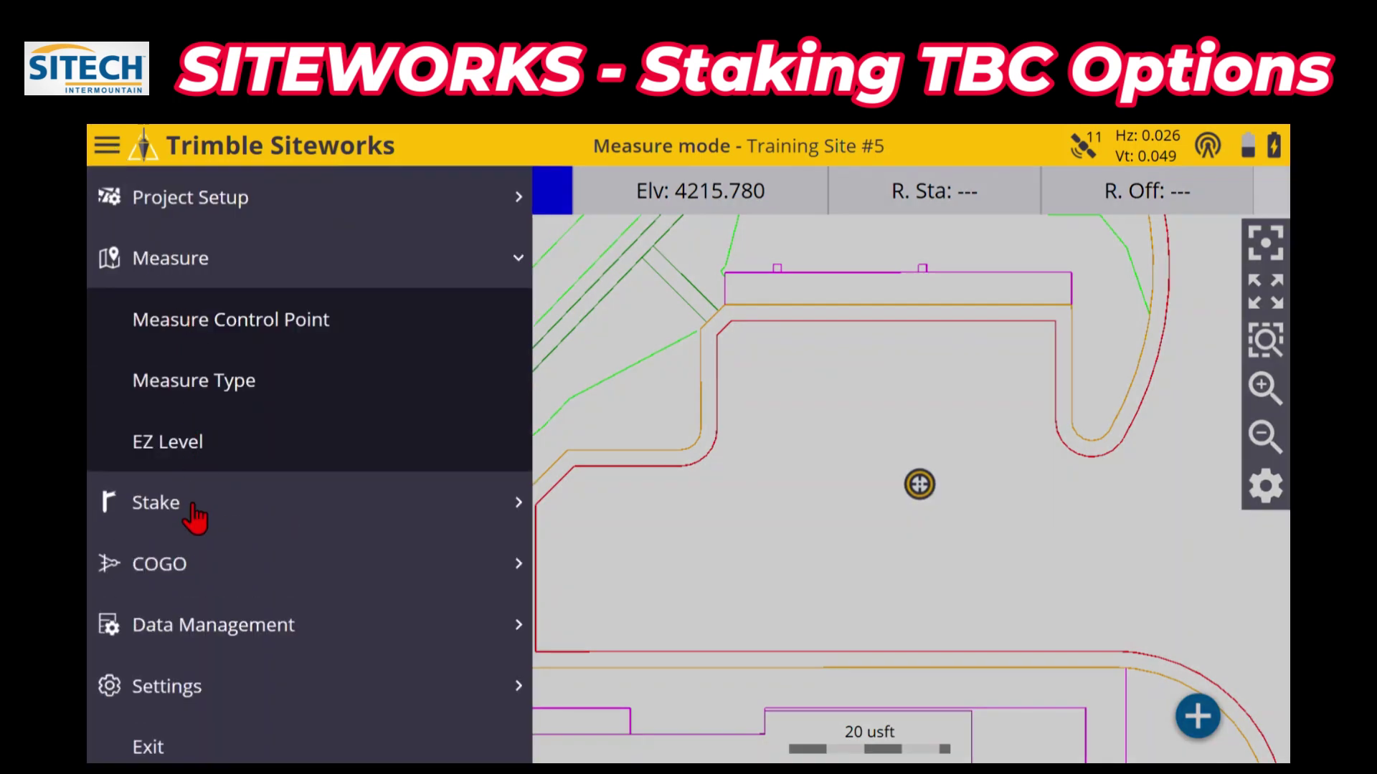
click(192, 506)
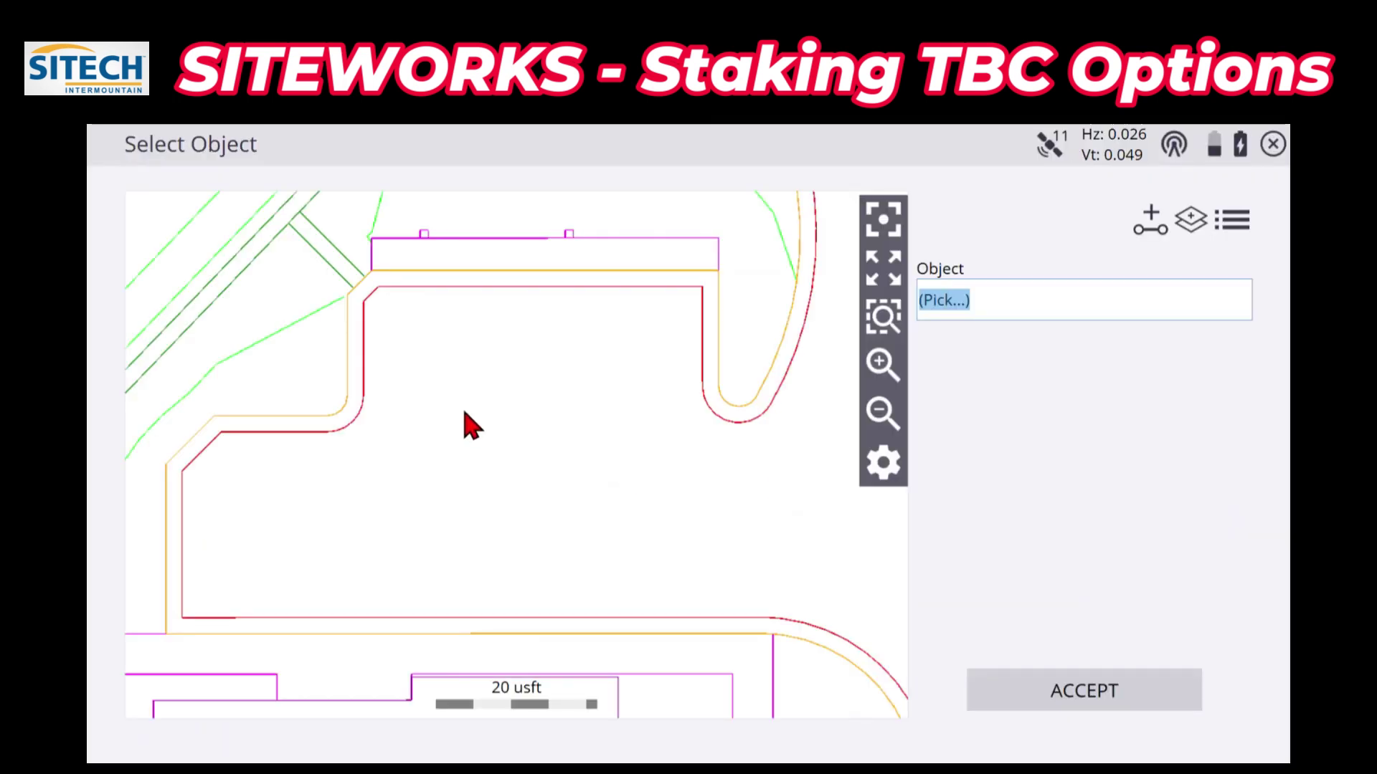
click(351, 380)
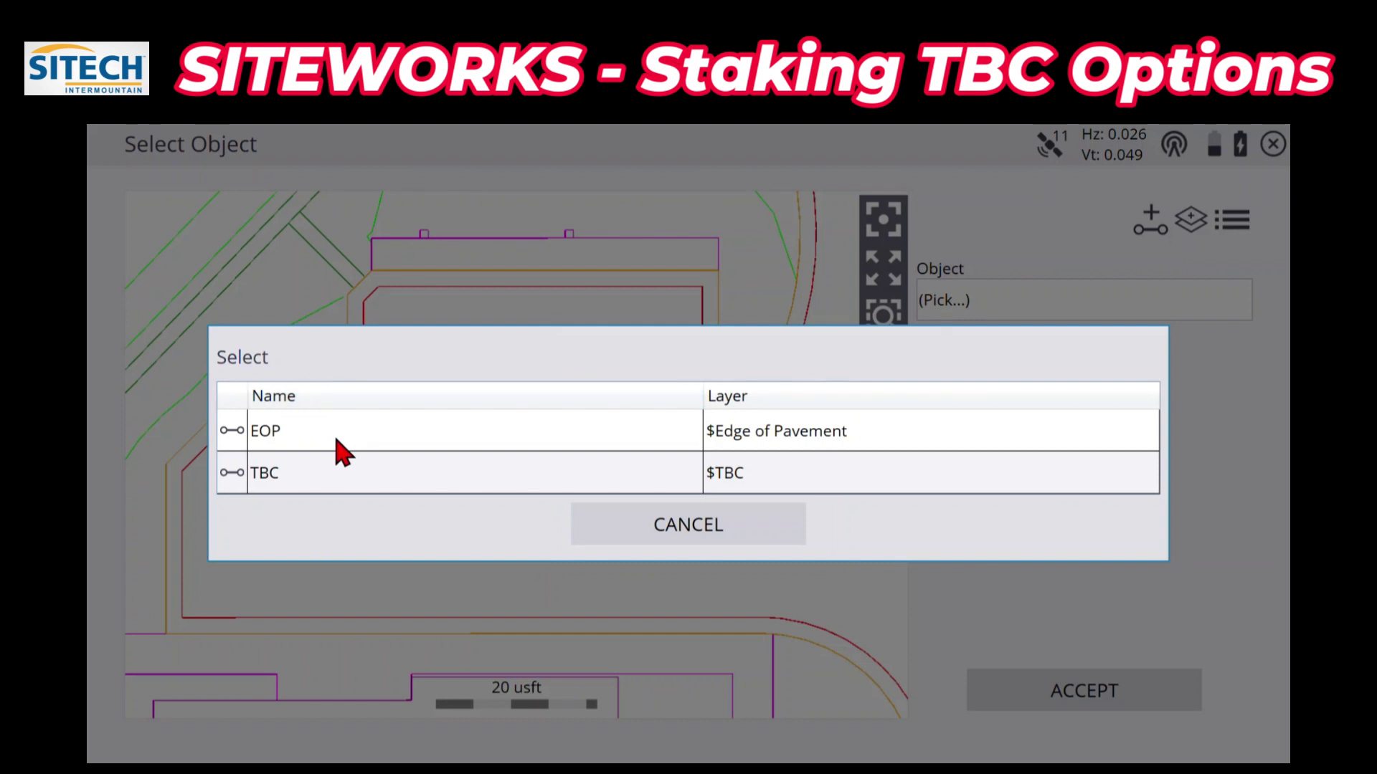
click(335, 478)
drag(499, 481, 534, 481)
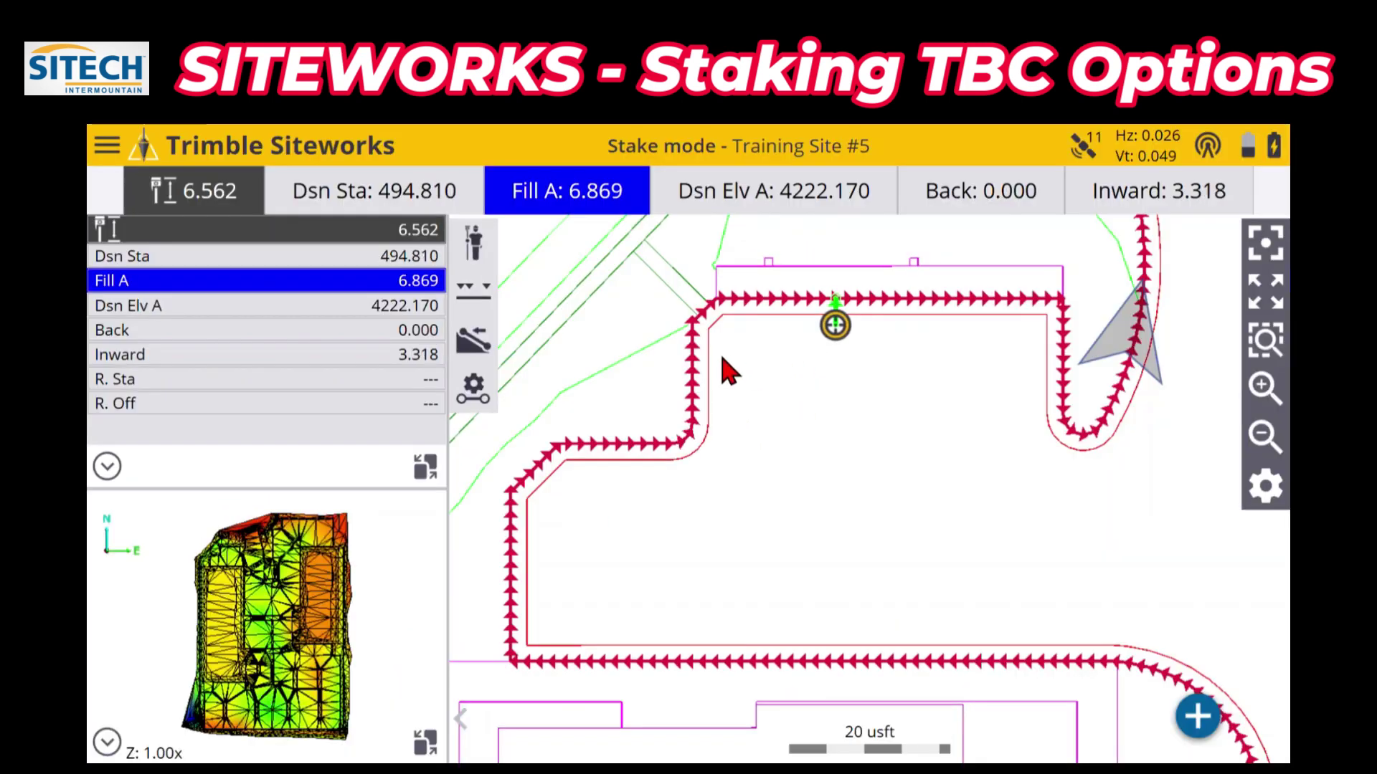
- Switch to fixed stationing and pick a station at about 464.97 on the short north-south segment of the TBC line
click(477, 293)
click(630, 441)
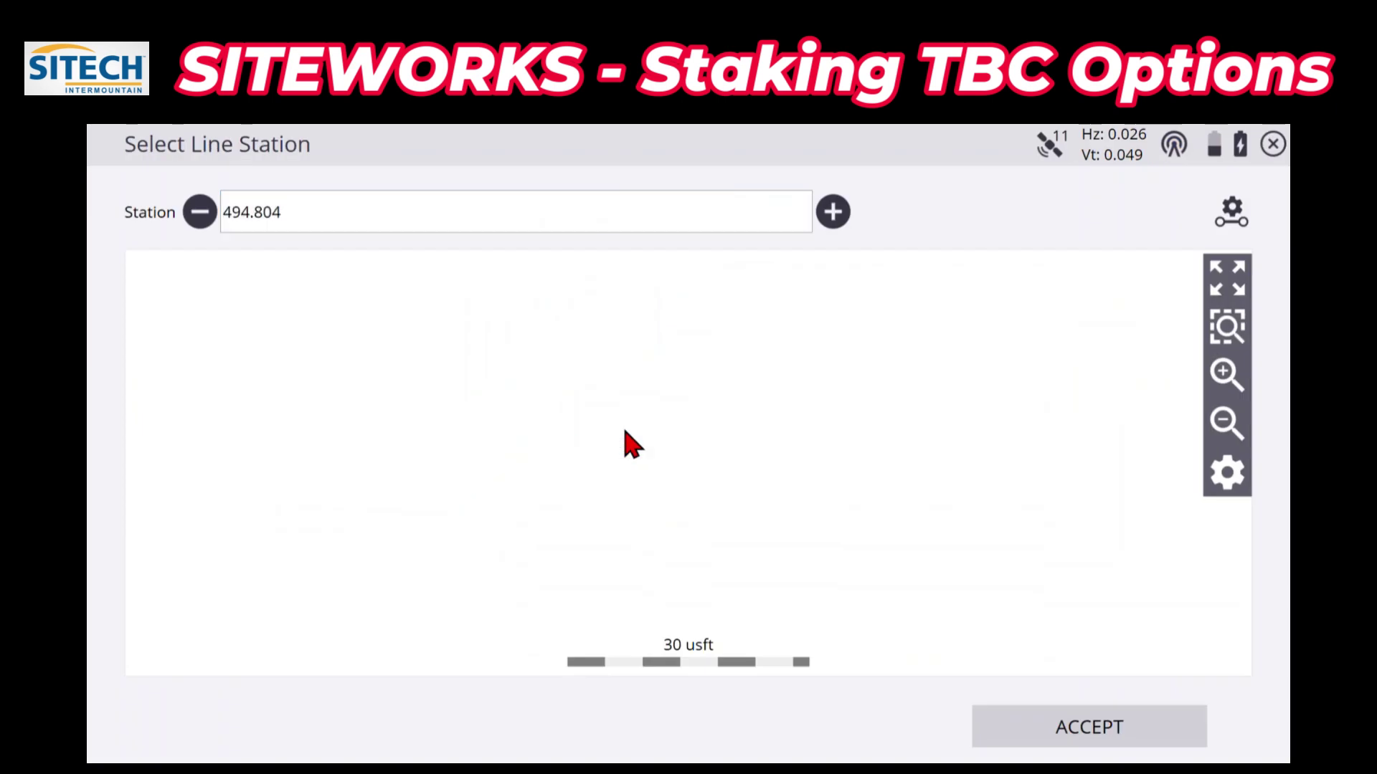
click(387, 420)
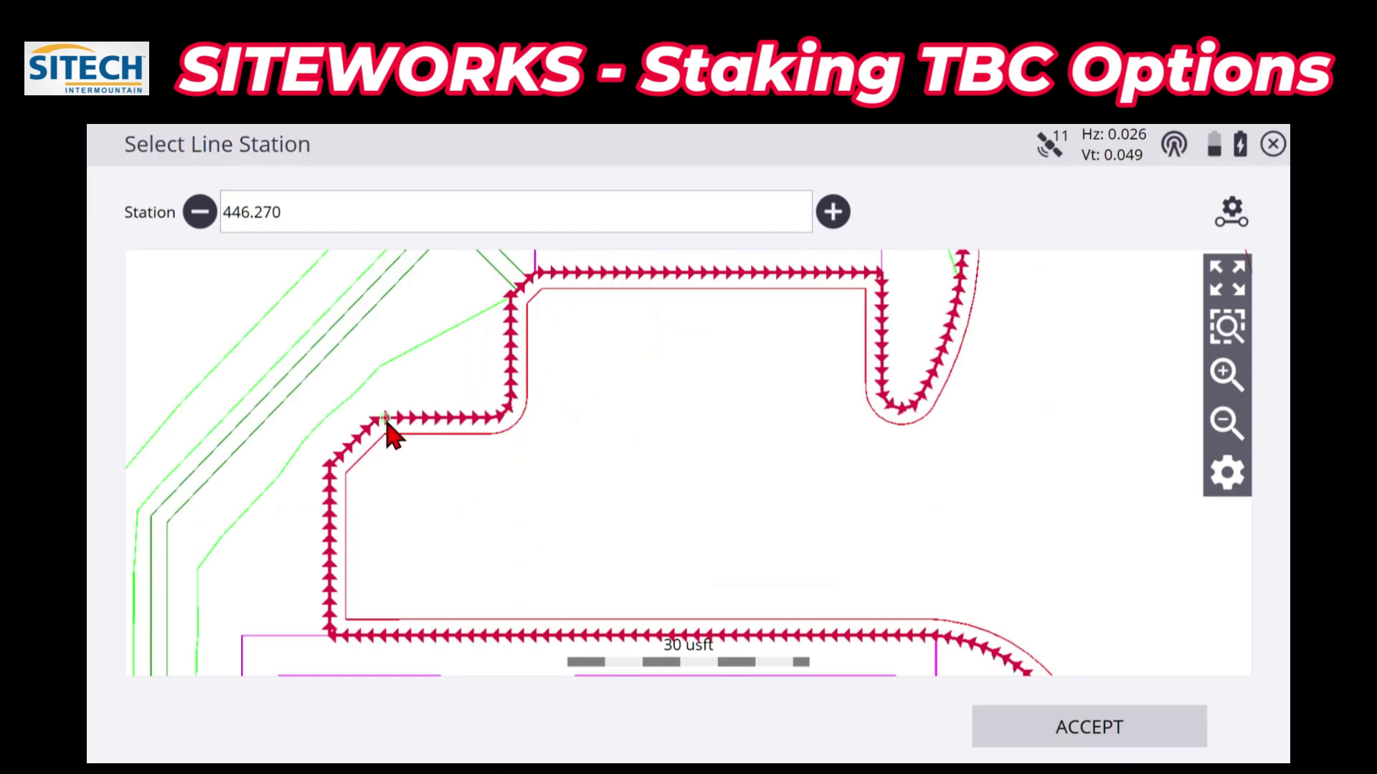
click(511, 387)
click(1084, 726)
- Set the stationing to Random and move the rover around both sides of the line's short north-south segment, ending near the curb radius
click(466, 304)
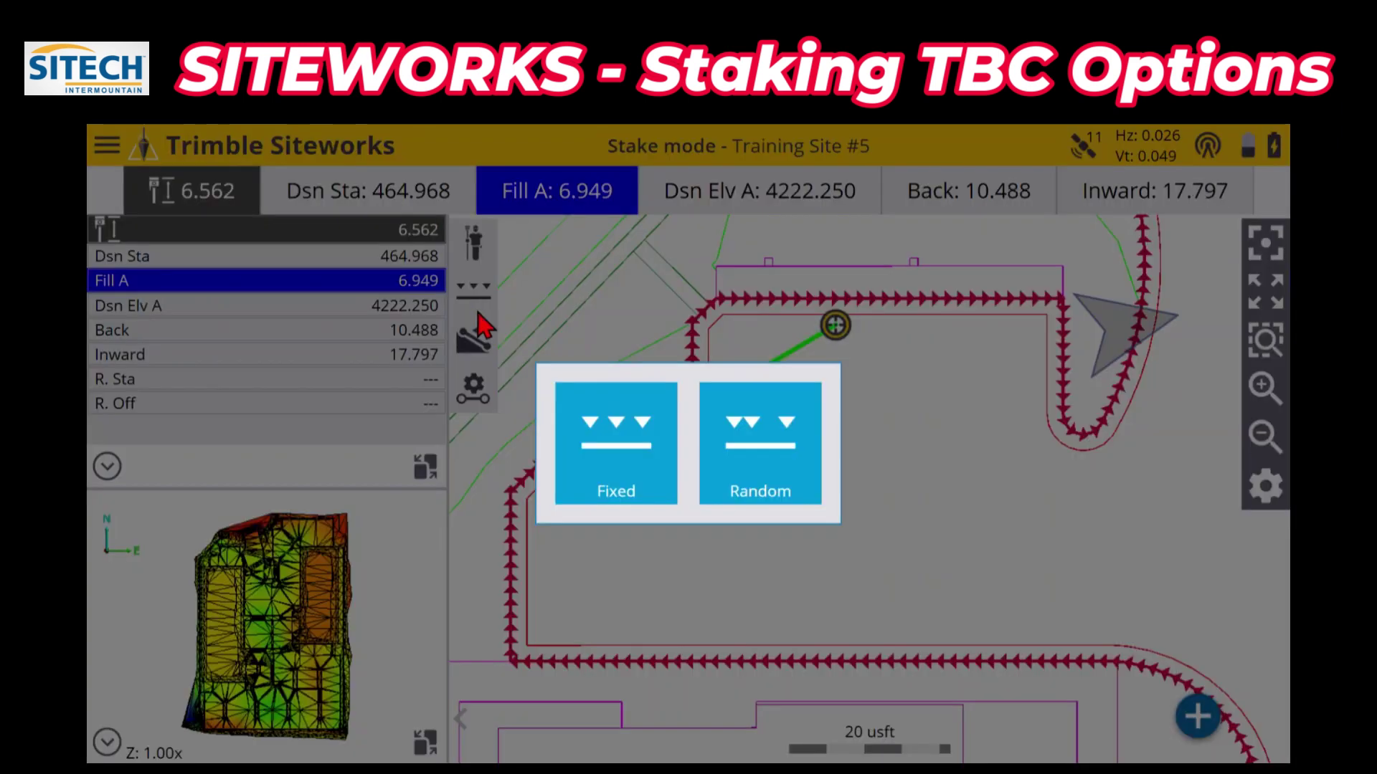
click(714, 441)
click(733, 409)
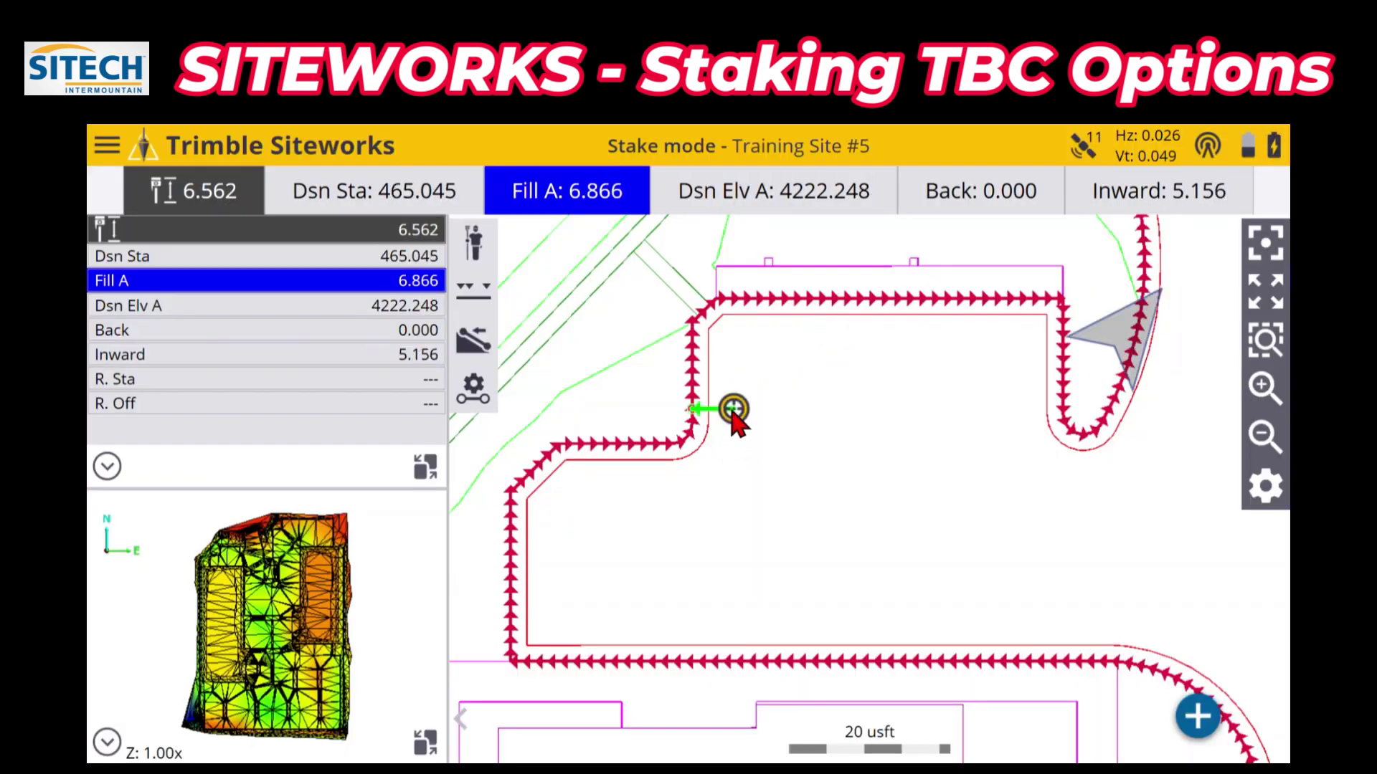
click(661, 390)
click(638, 353)
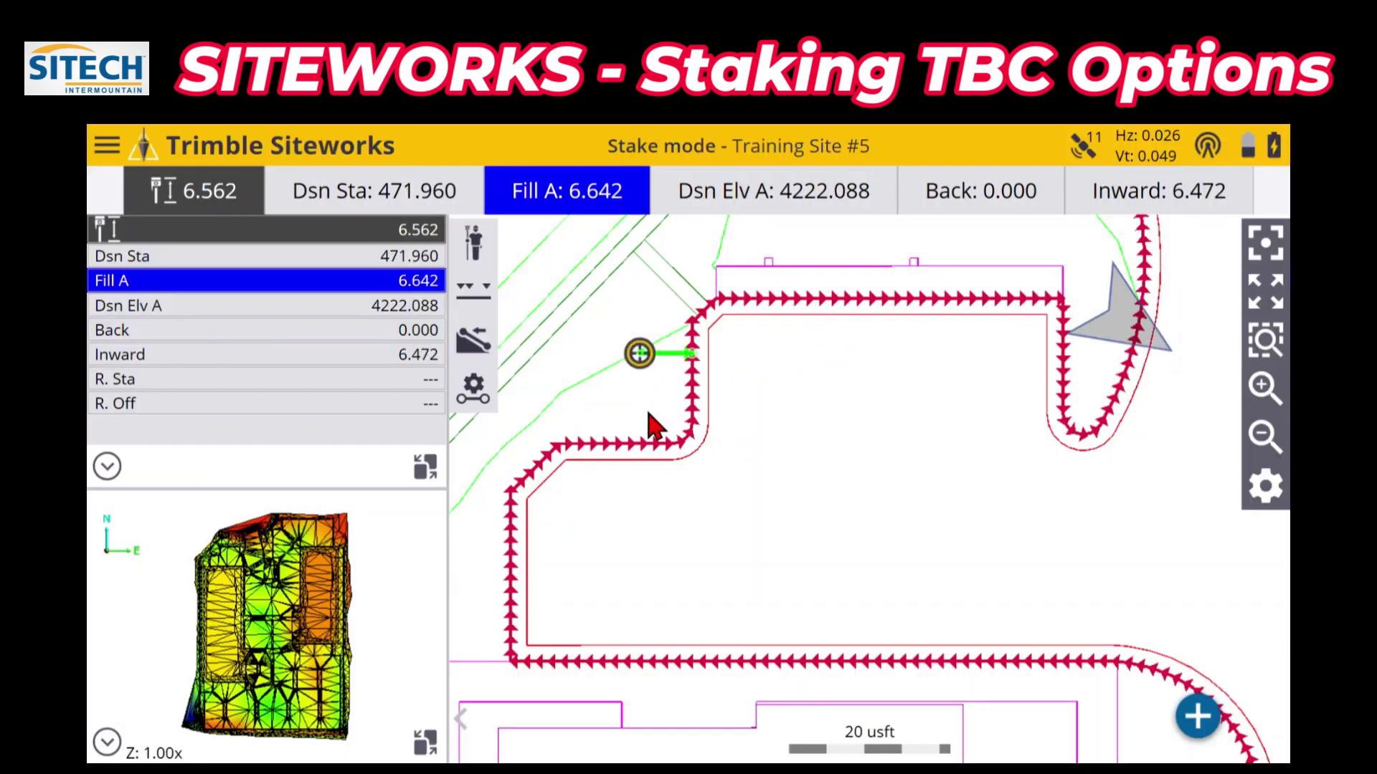
click(736, 473)
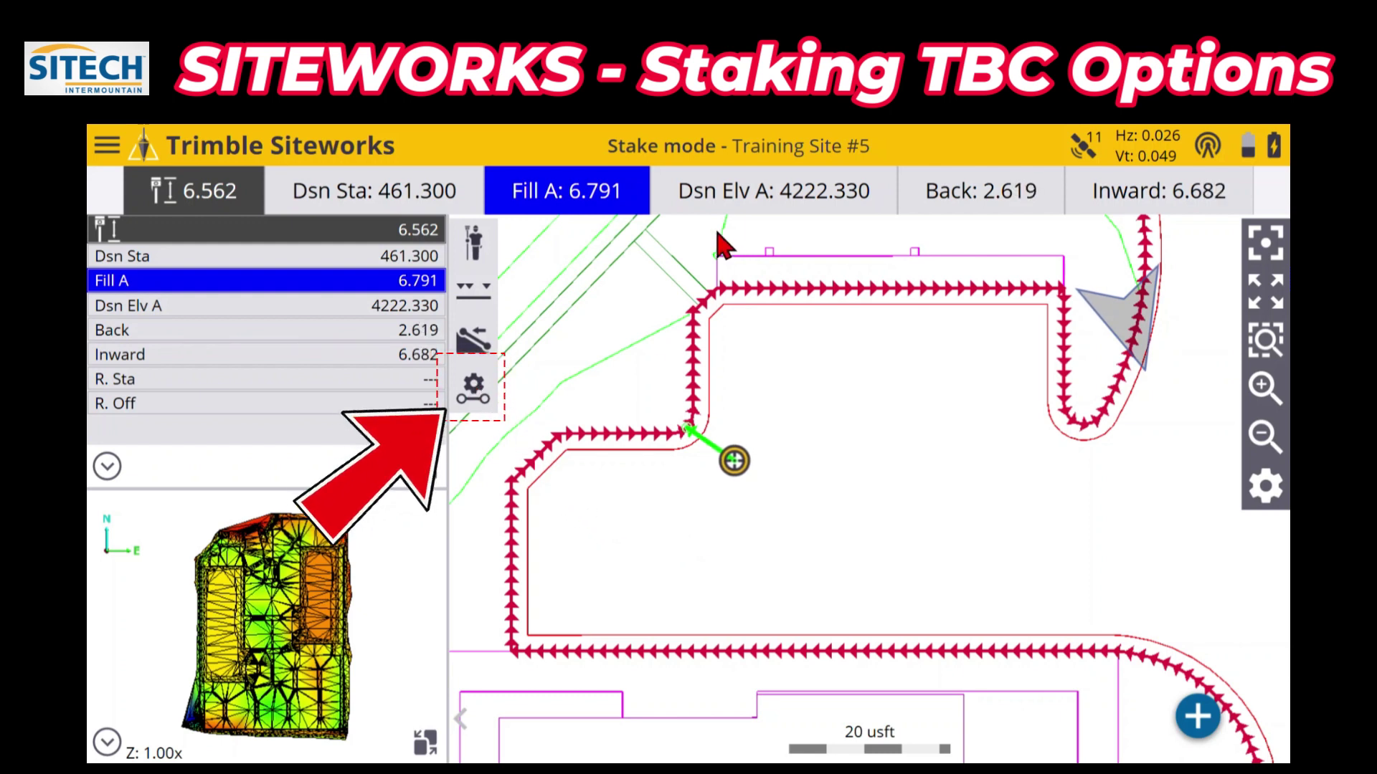
- Set the stakeout line settings to create tangent and corner points
click(473, 391)
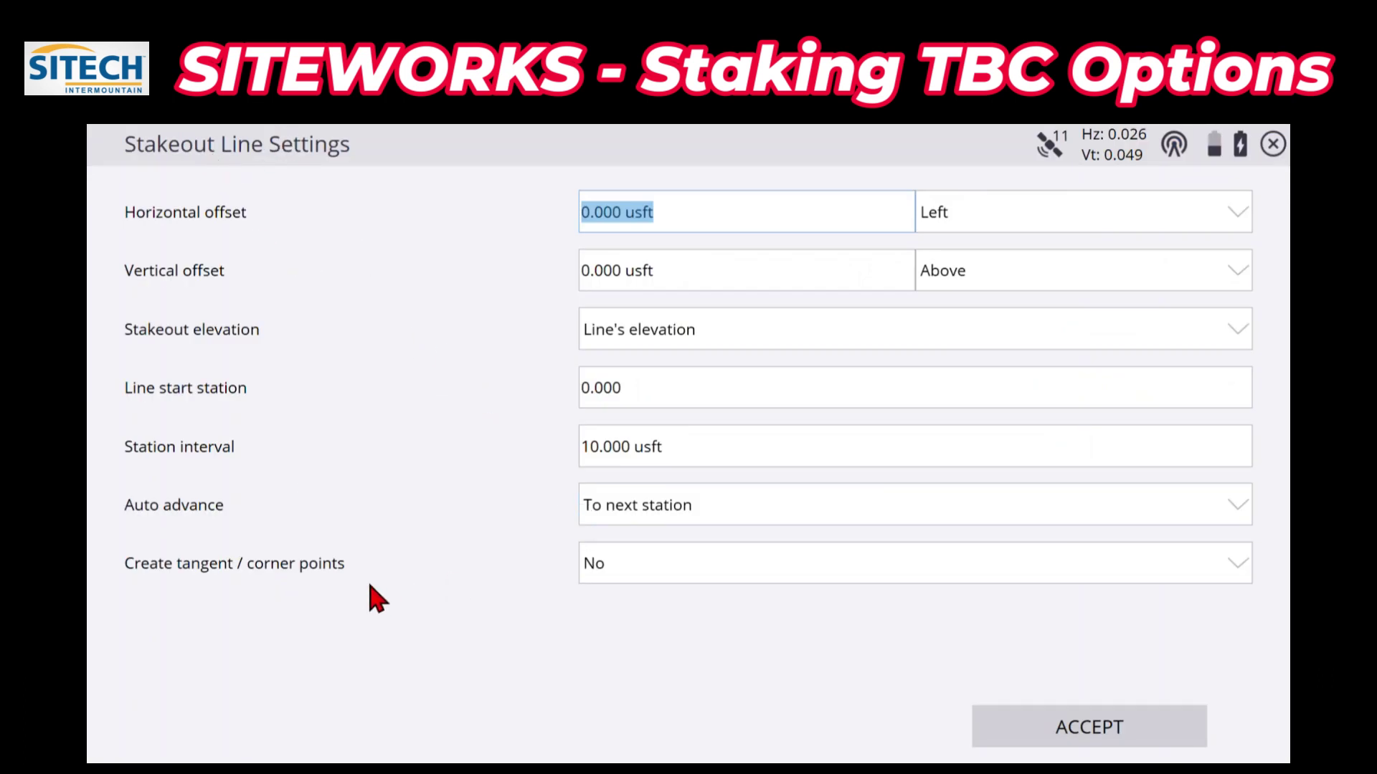
click(699, 563)
click(685, 604)
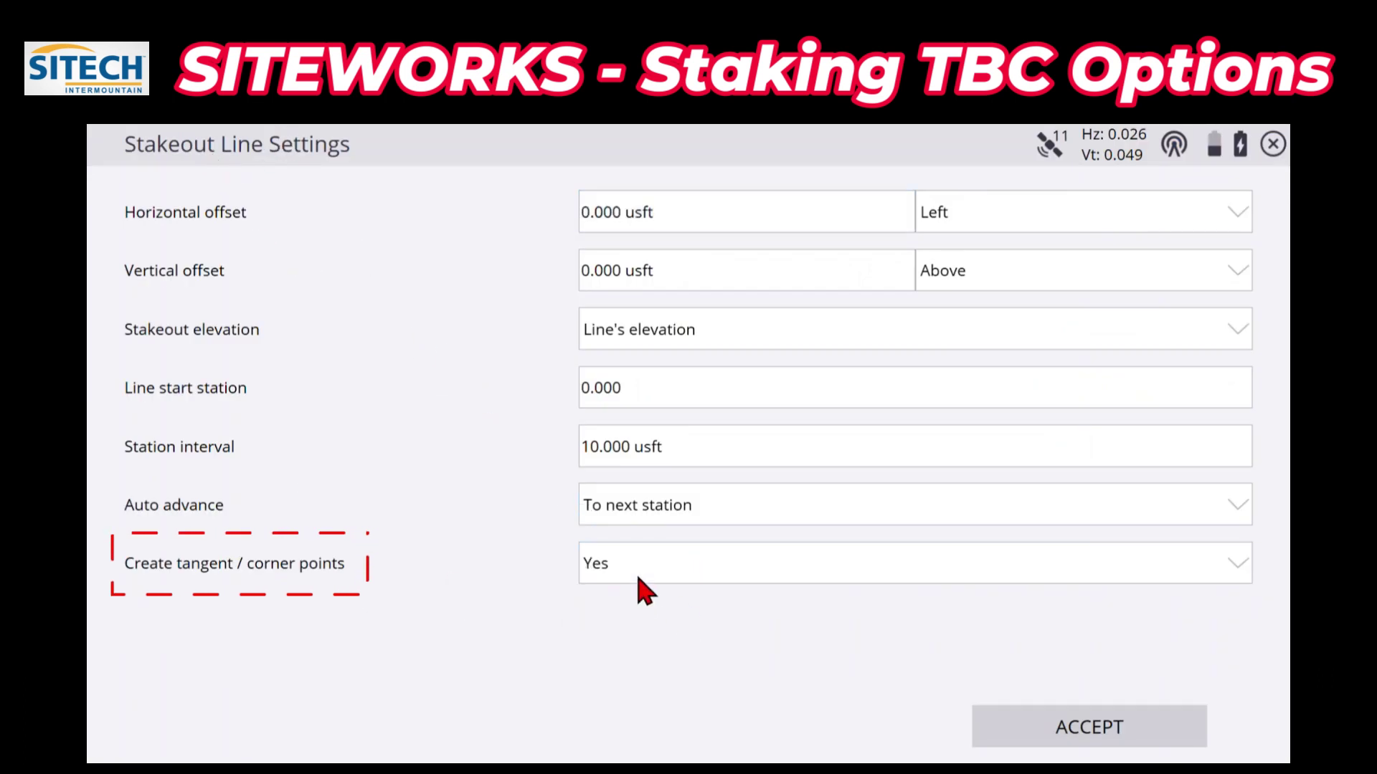
click(1045, 728)
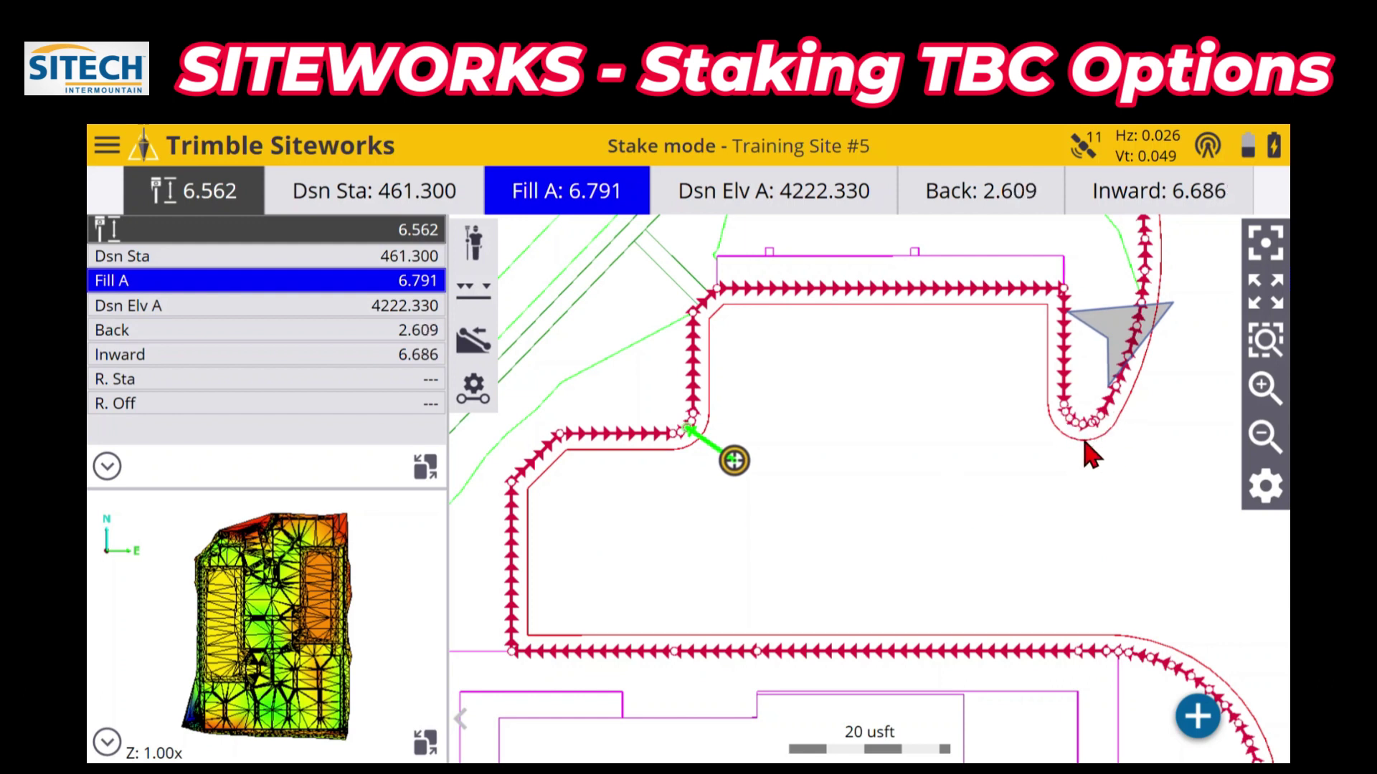
- Move the rover to the two intermediate points on the line's southern segment, and return it inside the parking bay
click(760, 654)
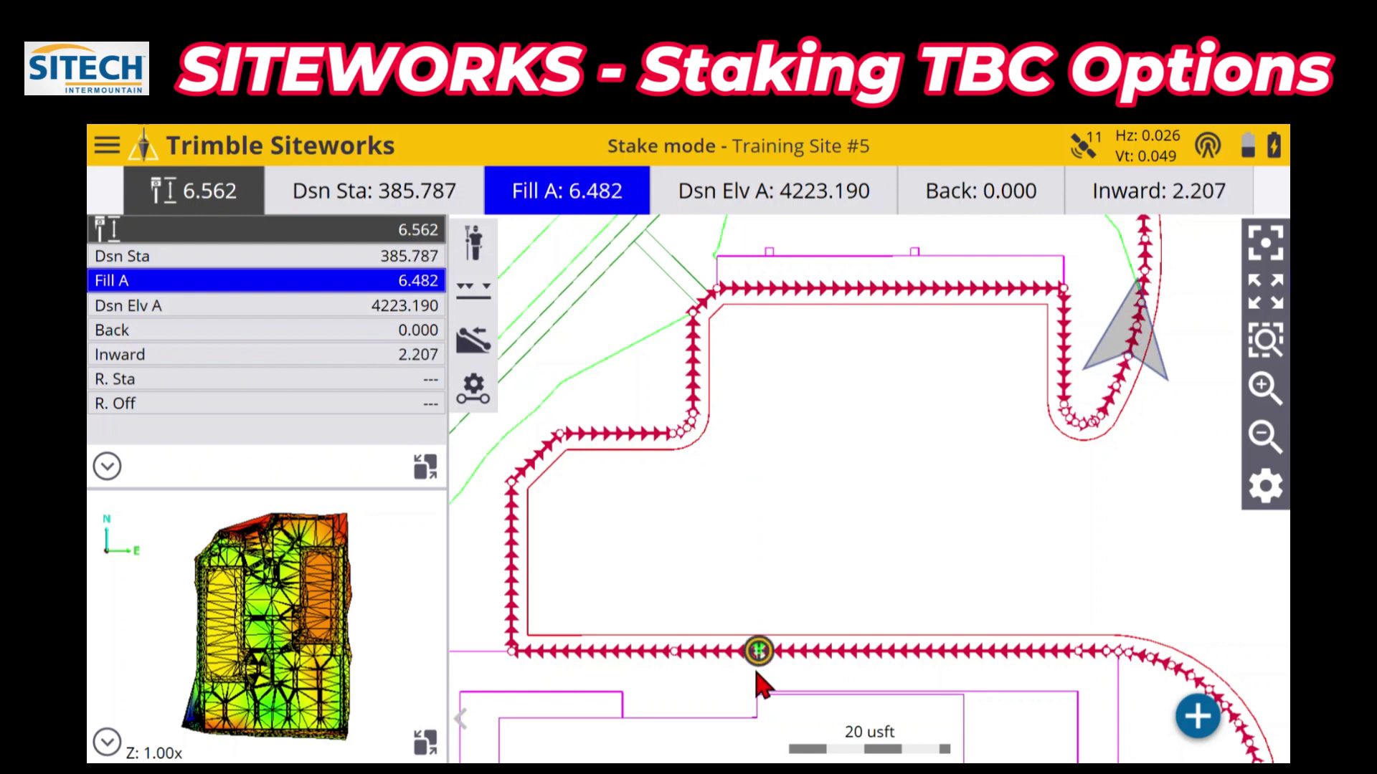
click(758, 687)
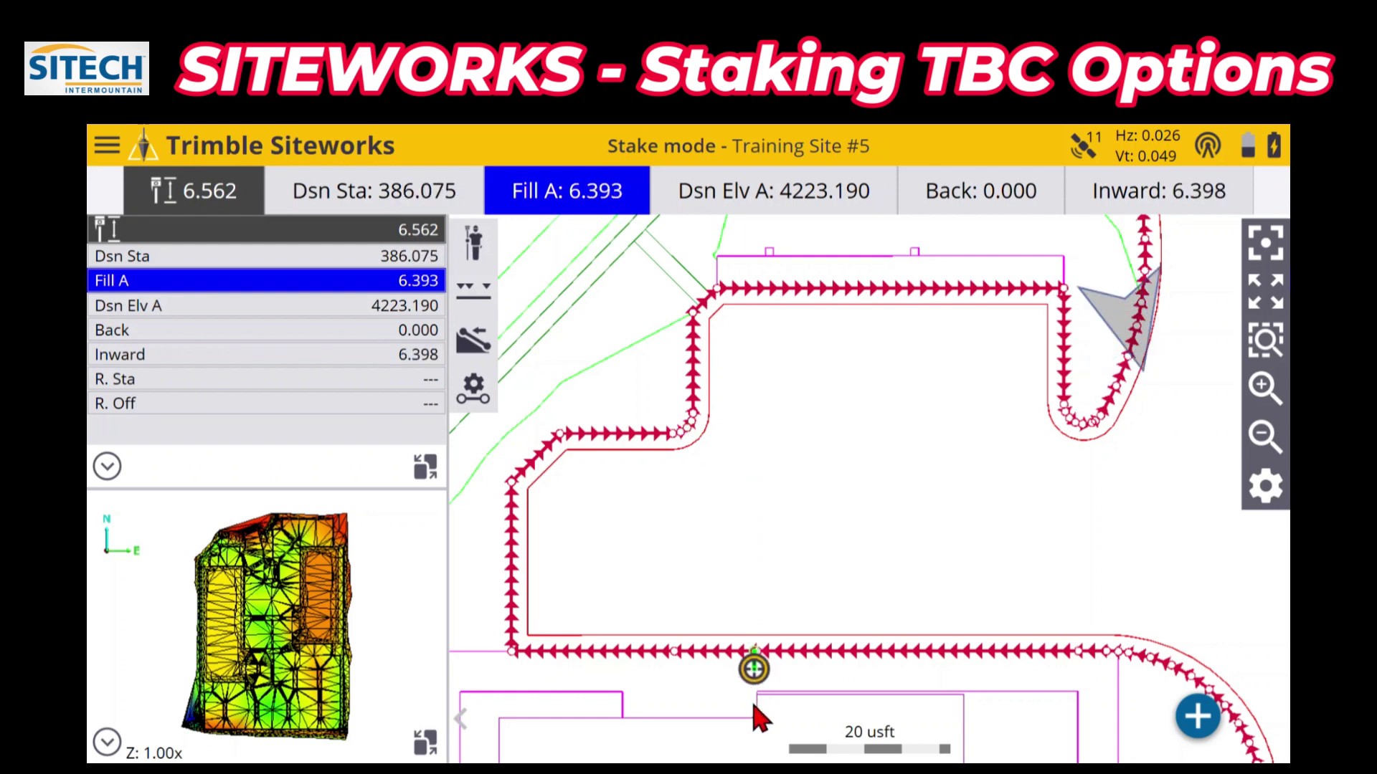
click(677, 687)
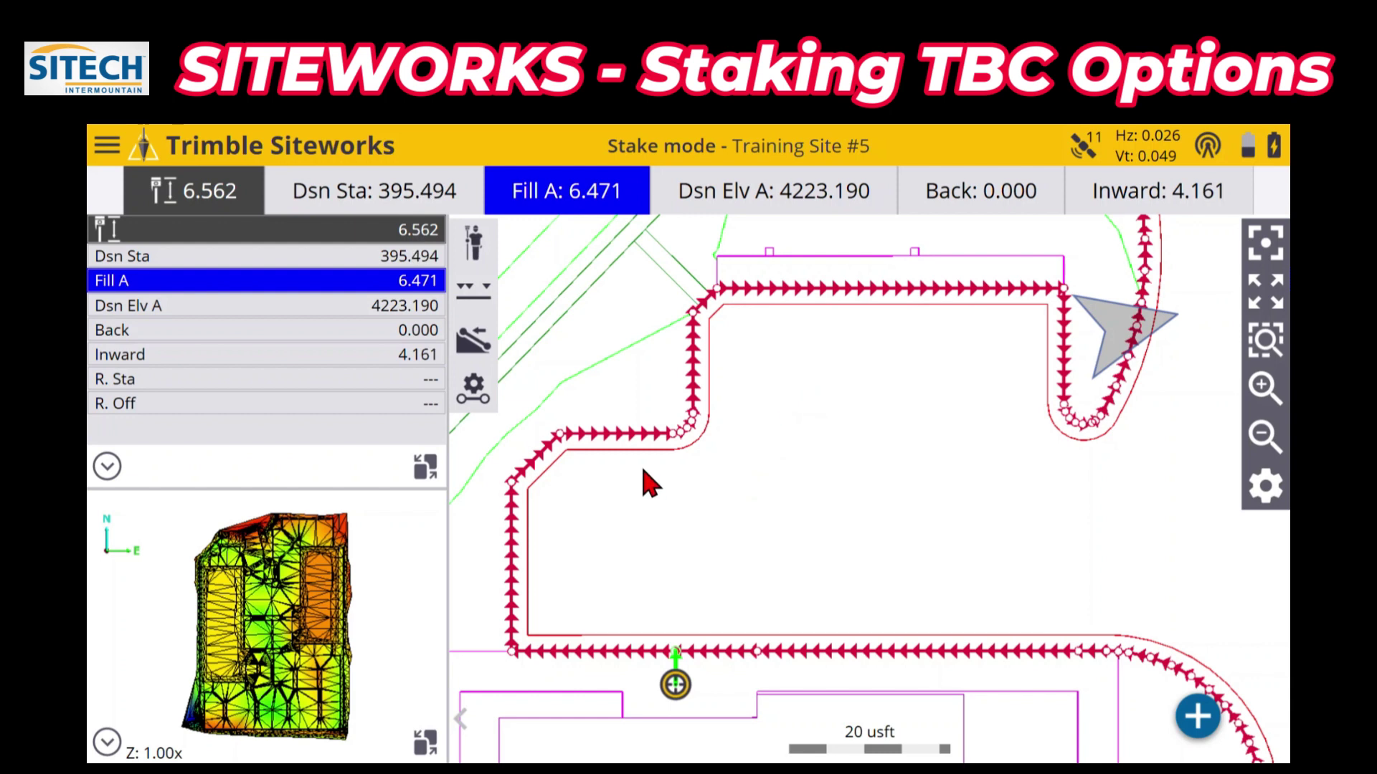
mouse_move(900, 545)
mouse_down()
mouse_move(864, 467)
mouse_move(895, 443)
mouse_move(891, 307)
mouse_move(915, 516)
mouse_up()
click(825, 474)
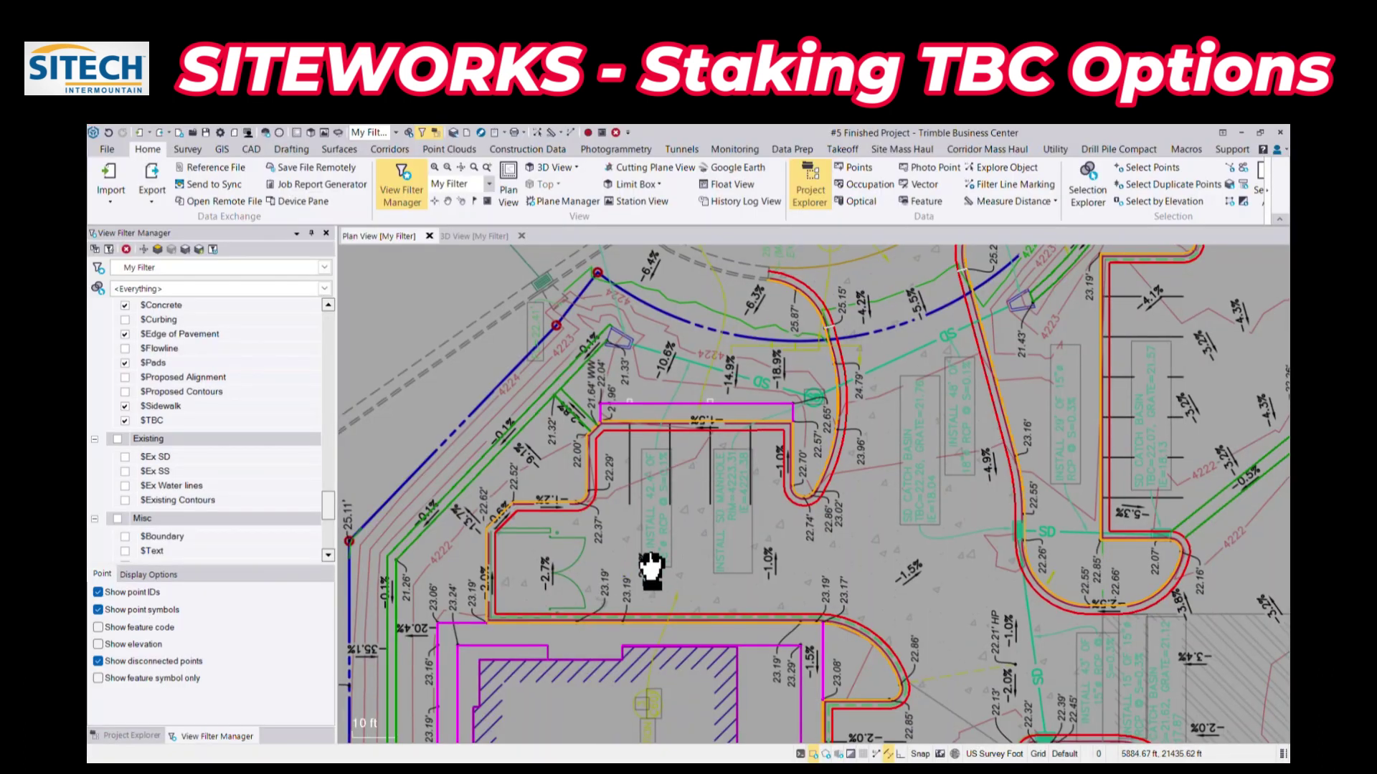
- Examine the curb spot elevations around the parking bay in the Trimble Business Center plan view and switch back to Siteworks
middle_drag(667, 547, 698, 553)
scroll(703, 523, up, 2)
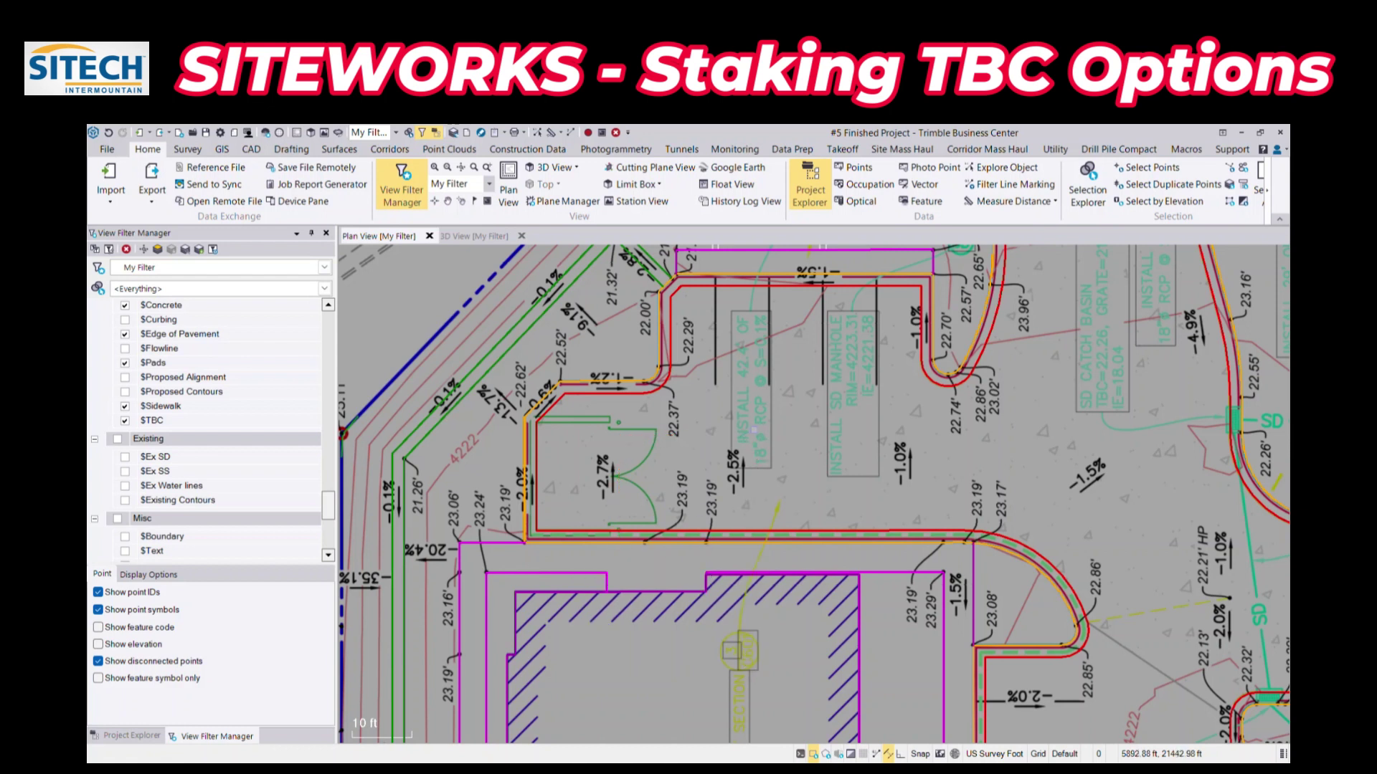
mouse_move(784, 384)
middle_down()
mouse_move(763, 476)
mouse_move(722, 553)
mouse_move(732, 569)
mouse_move(853, 563)
middle_up()
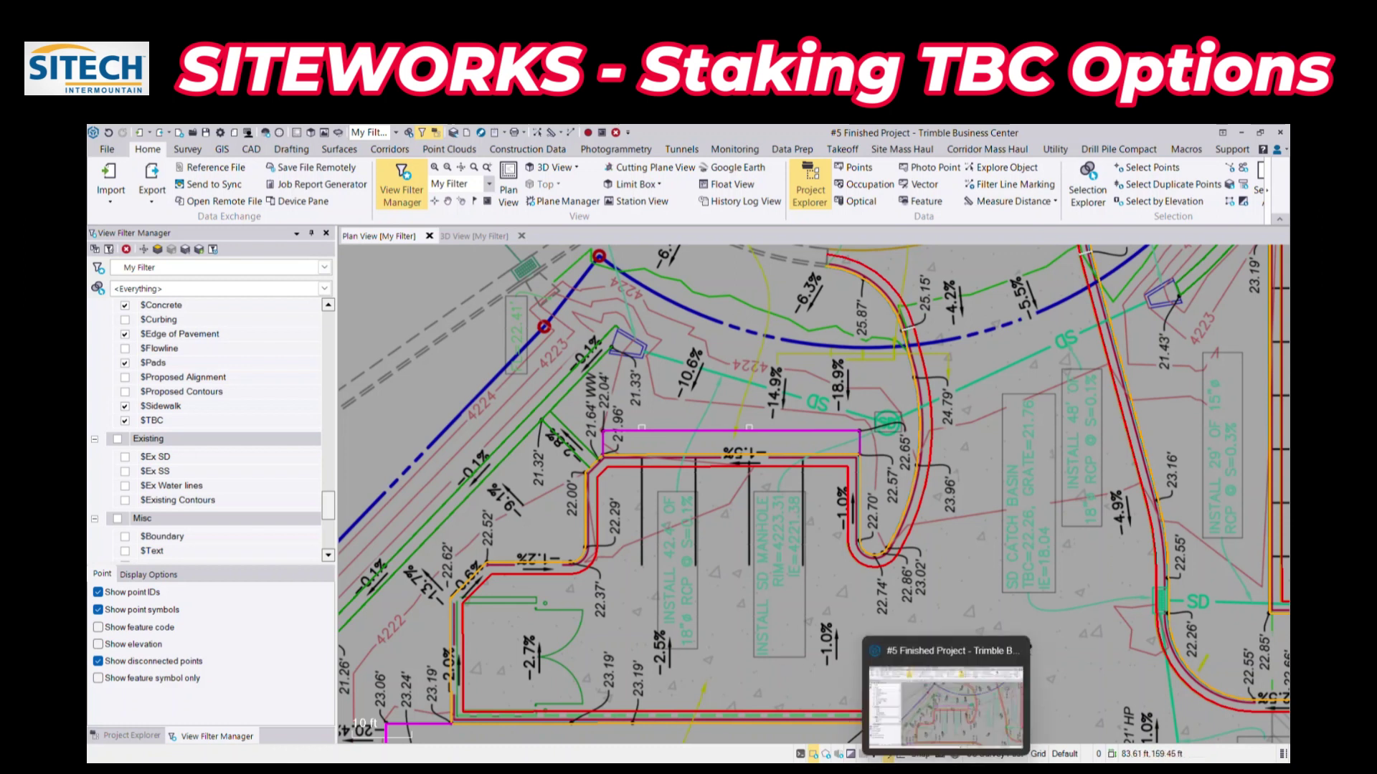
click(947, 760)
- Move the rover from inside the parking bay westward along the north side of the line's southern segment
click(892, 524)
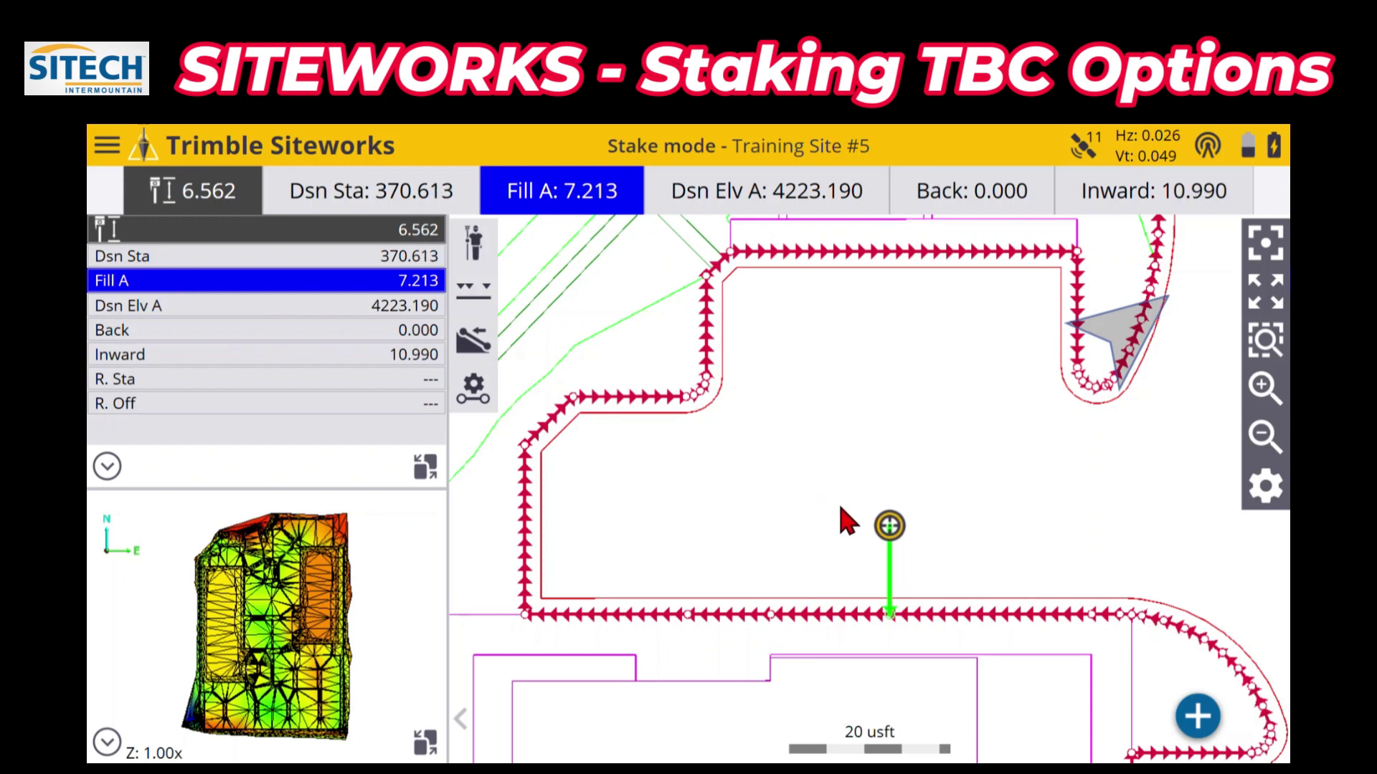
click(857, 592)
click(730, 600)
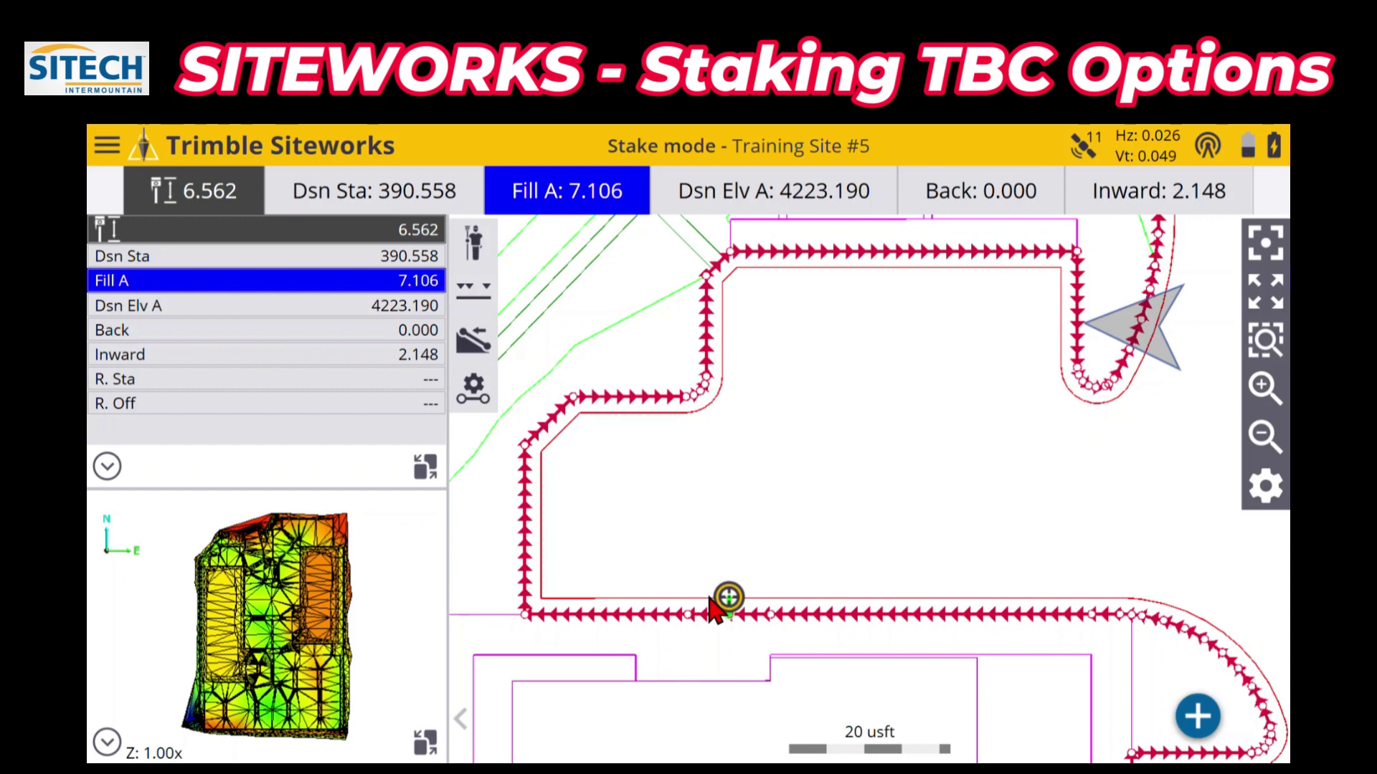
click(632, 594)
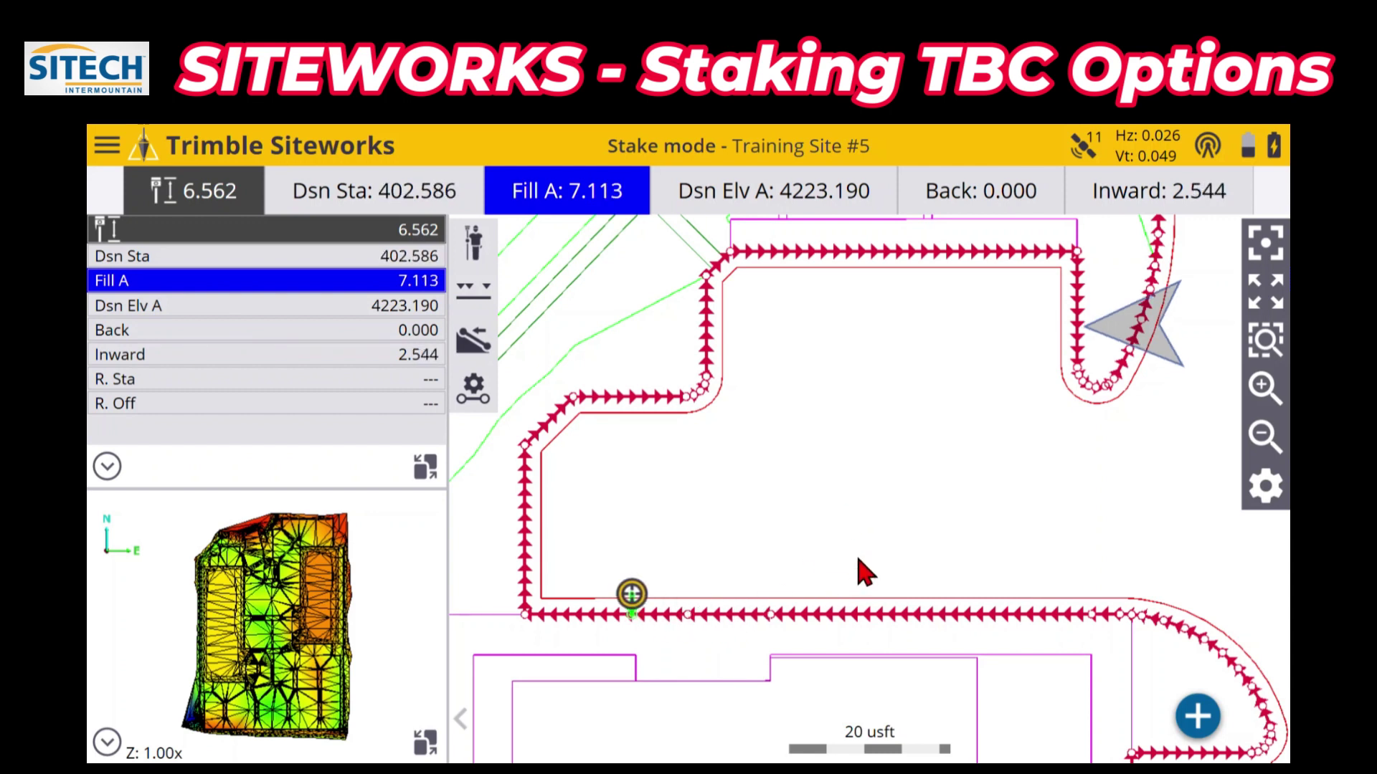
- Place the rover just south of the segment's eastern intermediate point, compare with the Trimble Business Center plan, and switch back to Siteworks
click(766, 645)
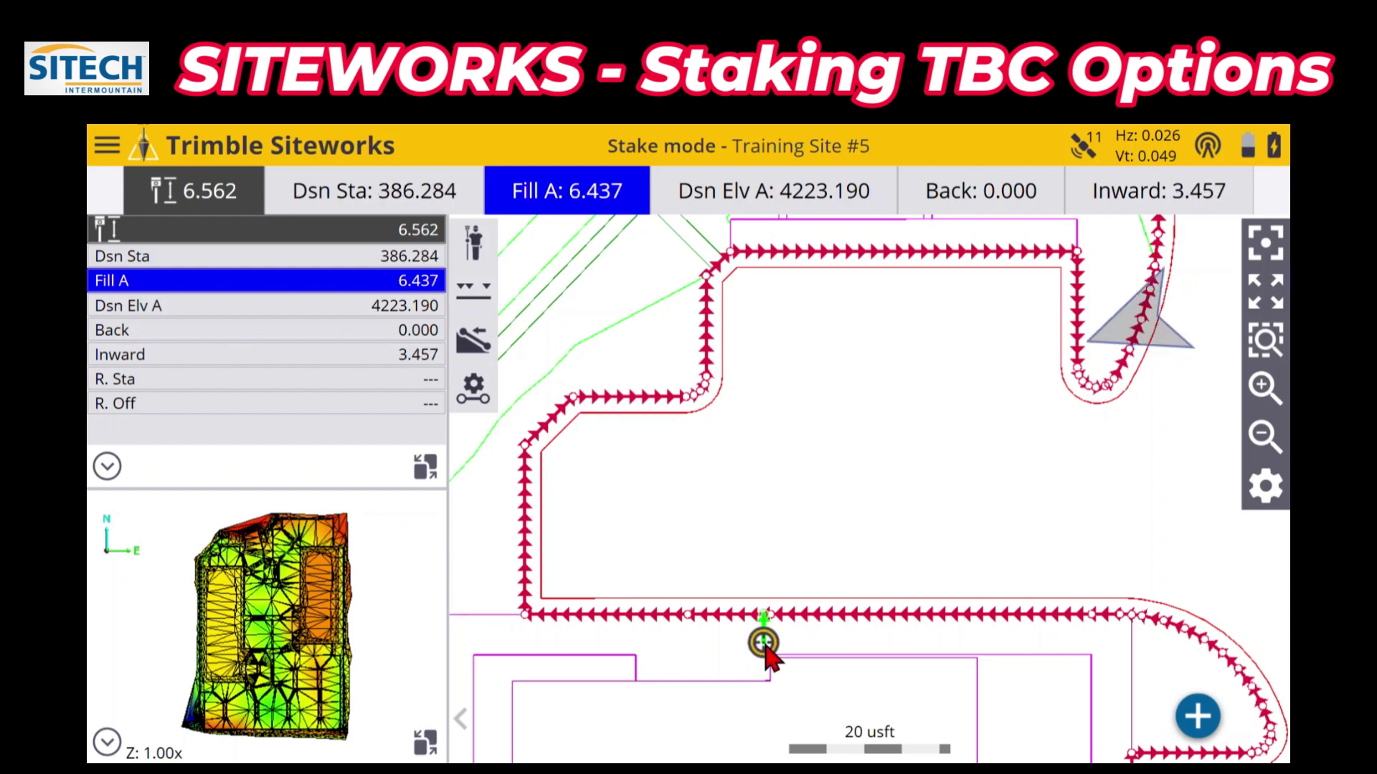
click(770, 665)
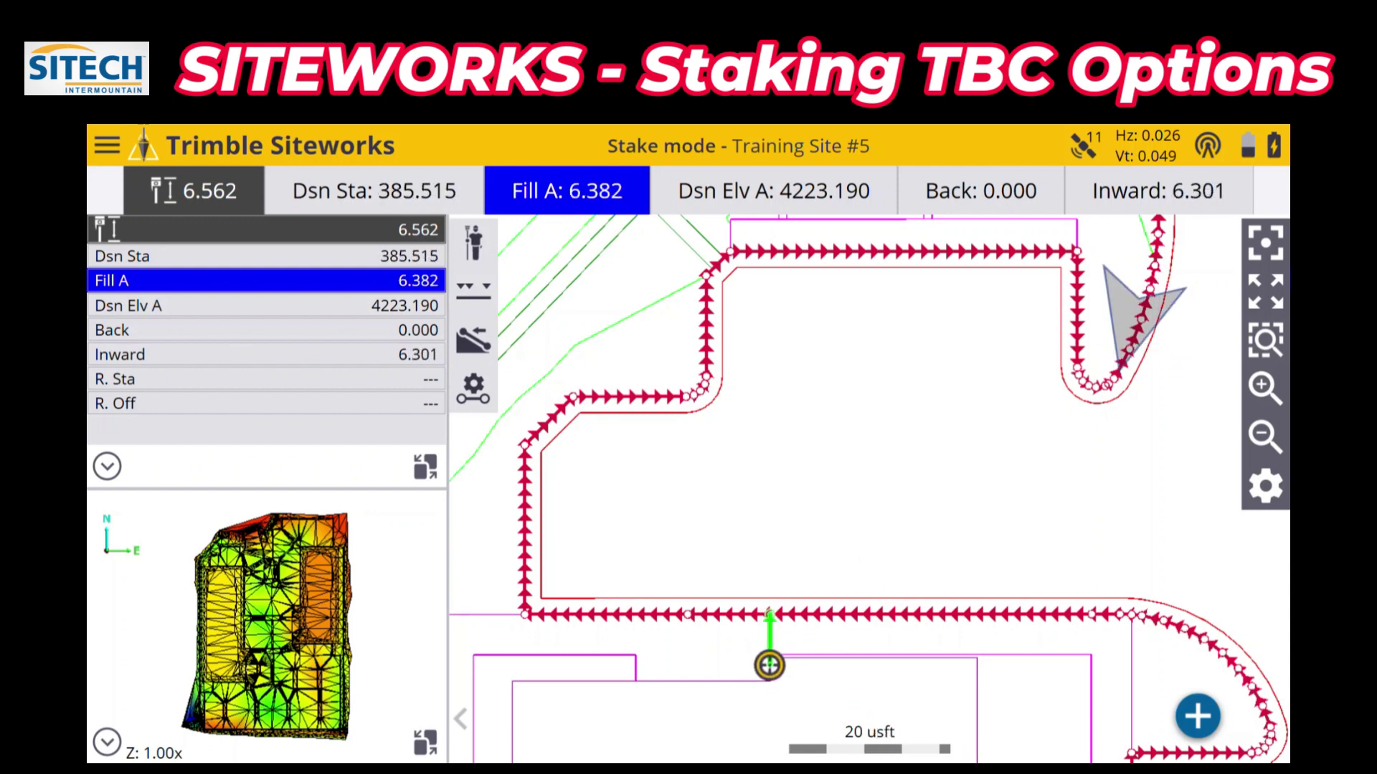
key(Print)
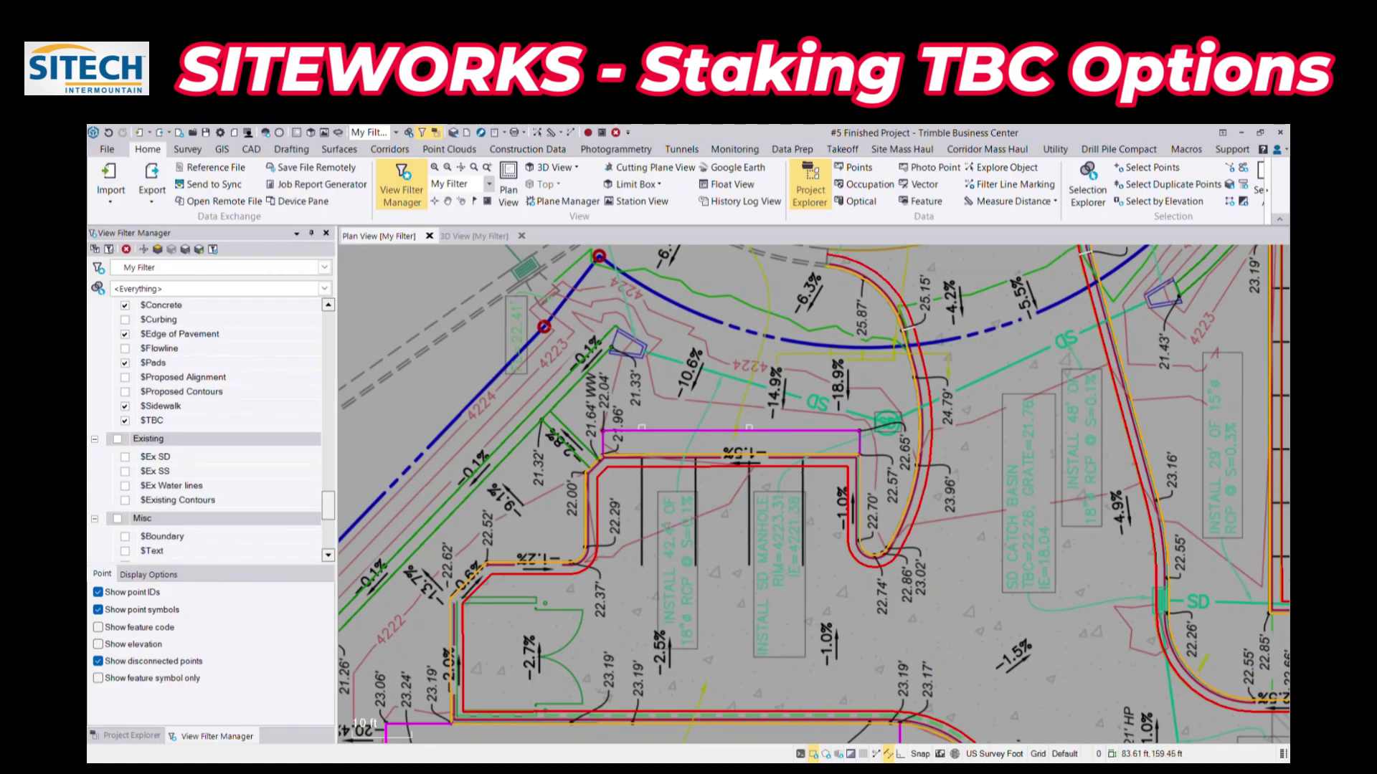
mouse_move(946, 769)
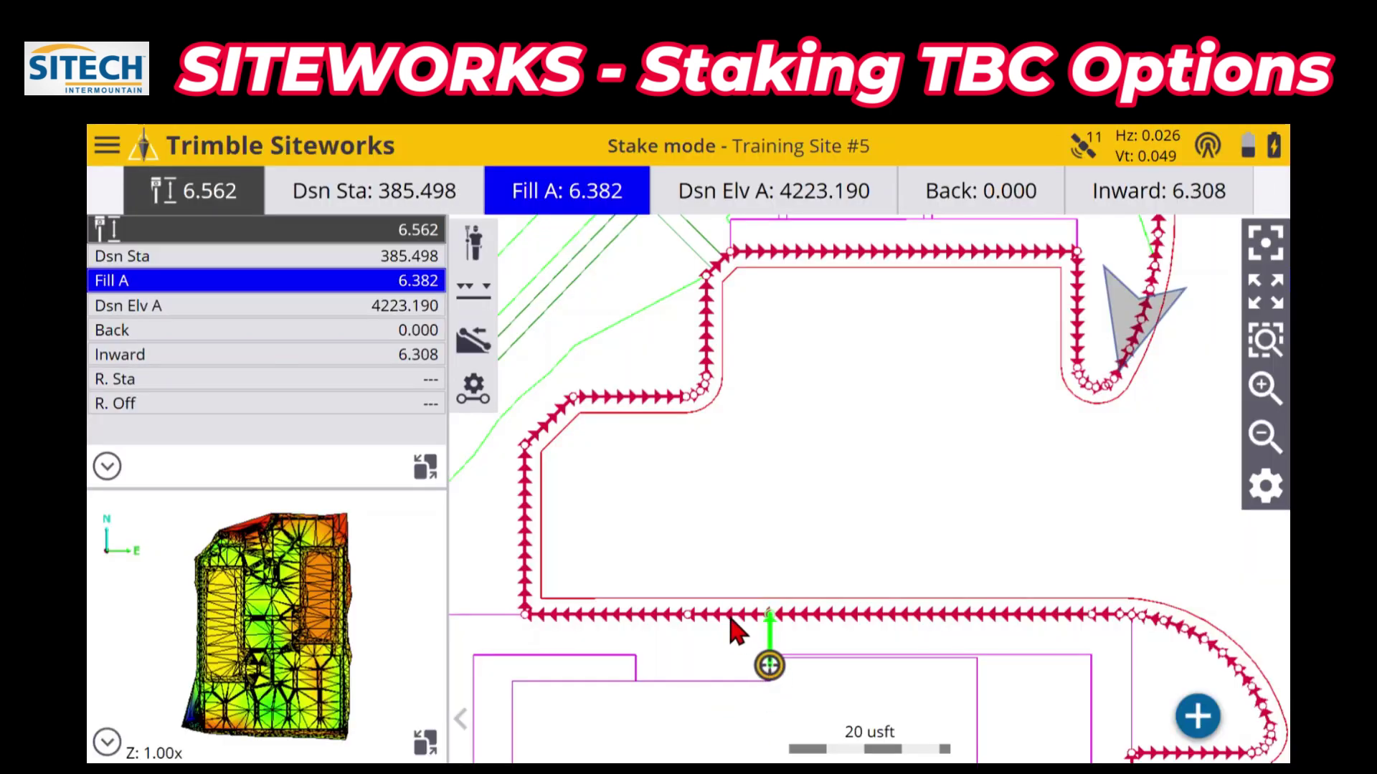
- Fix the stationing at the southern segment's western intermediate point, station 395.748, and move the rover just south of it
click(1264, 388)
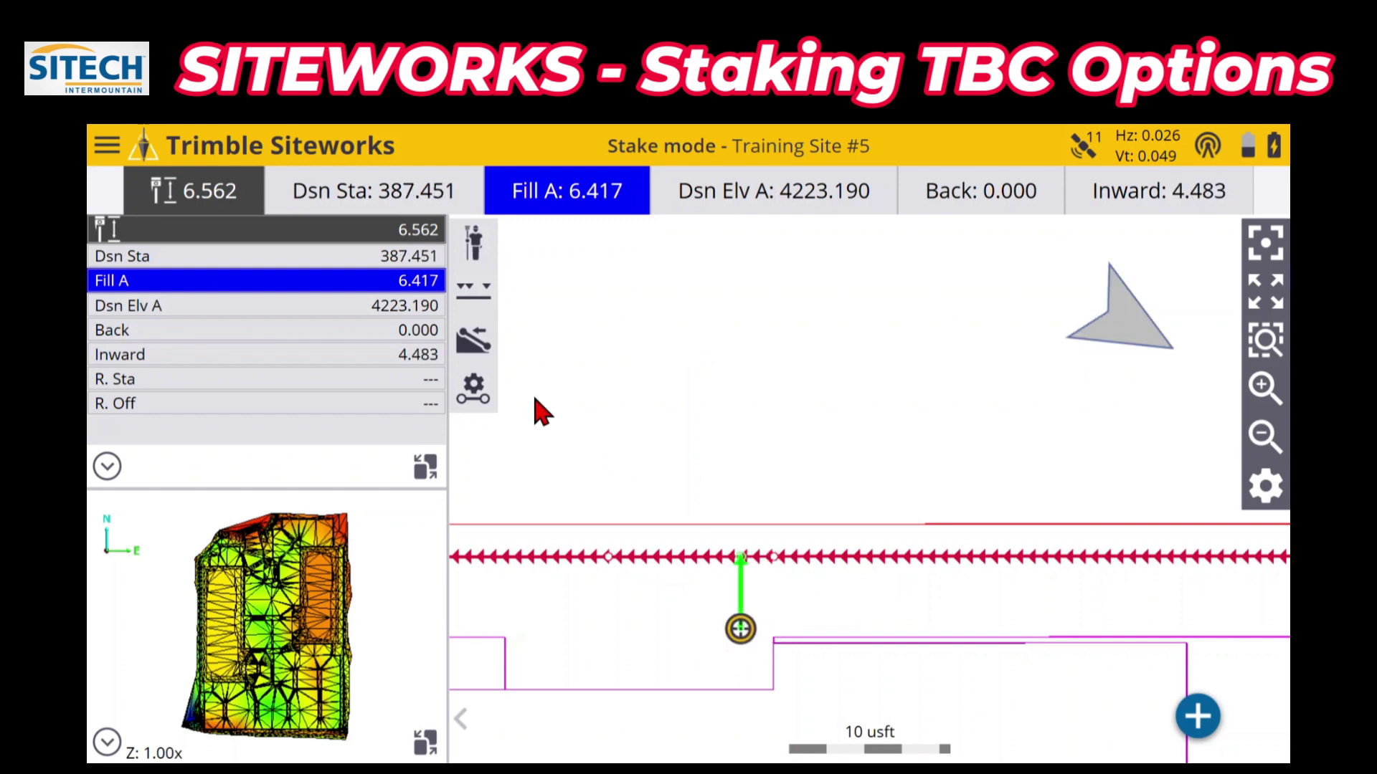
click(475, 291)
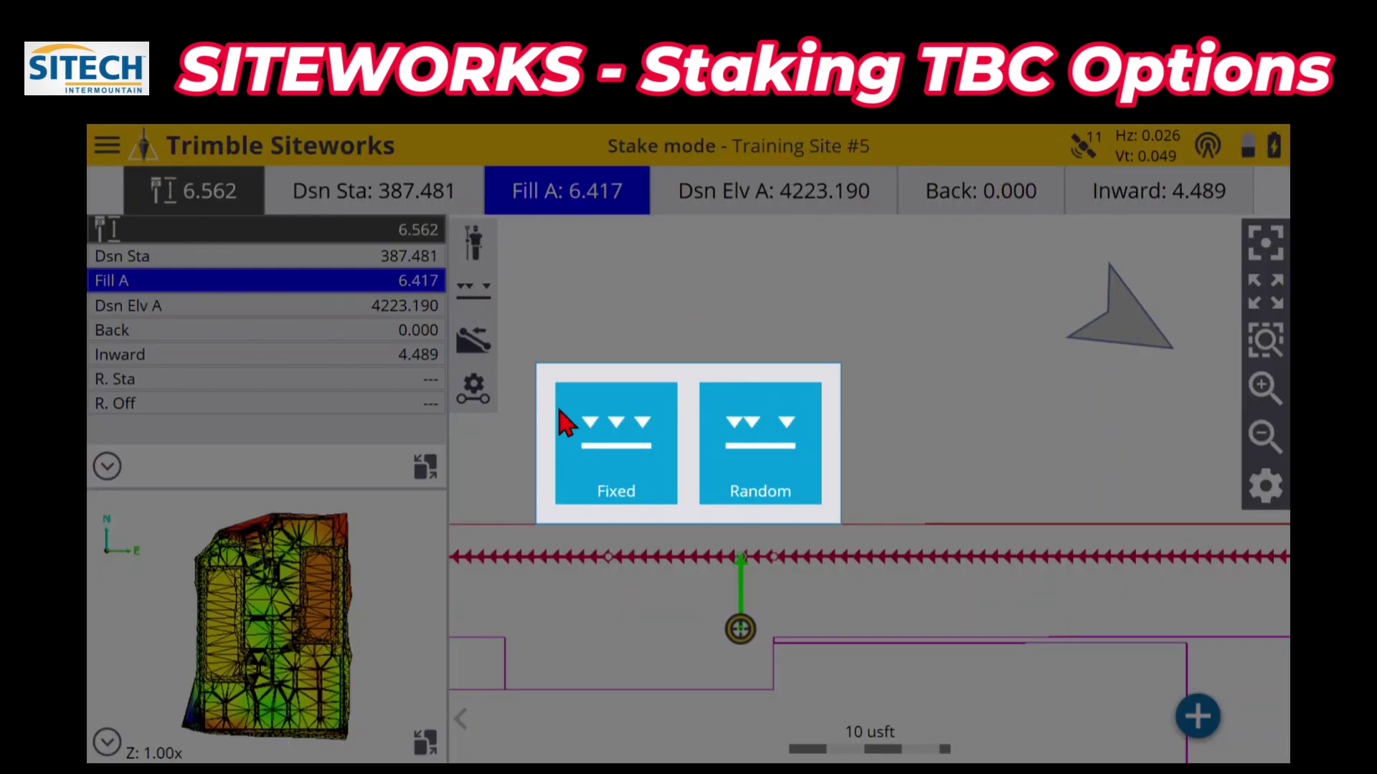
click(616, 468)
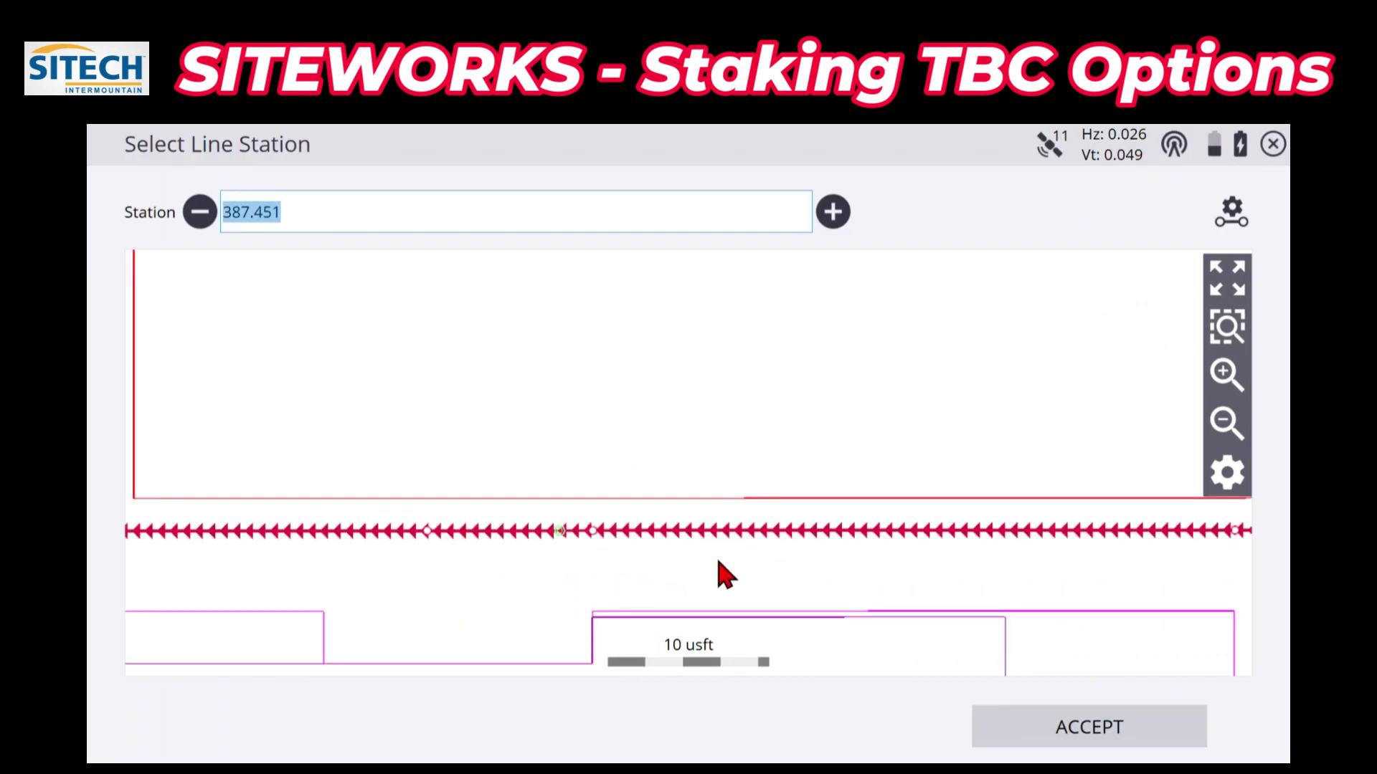
click(595, 532)
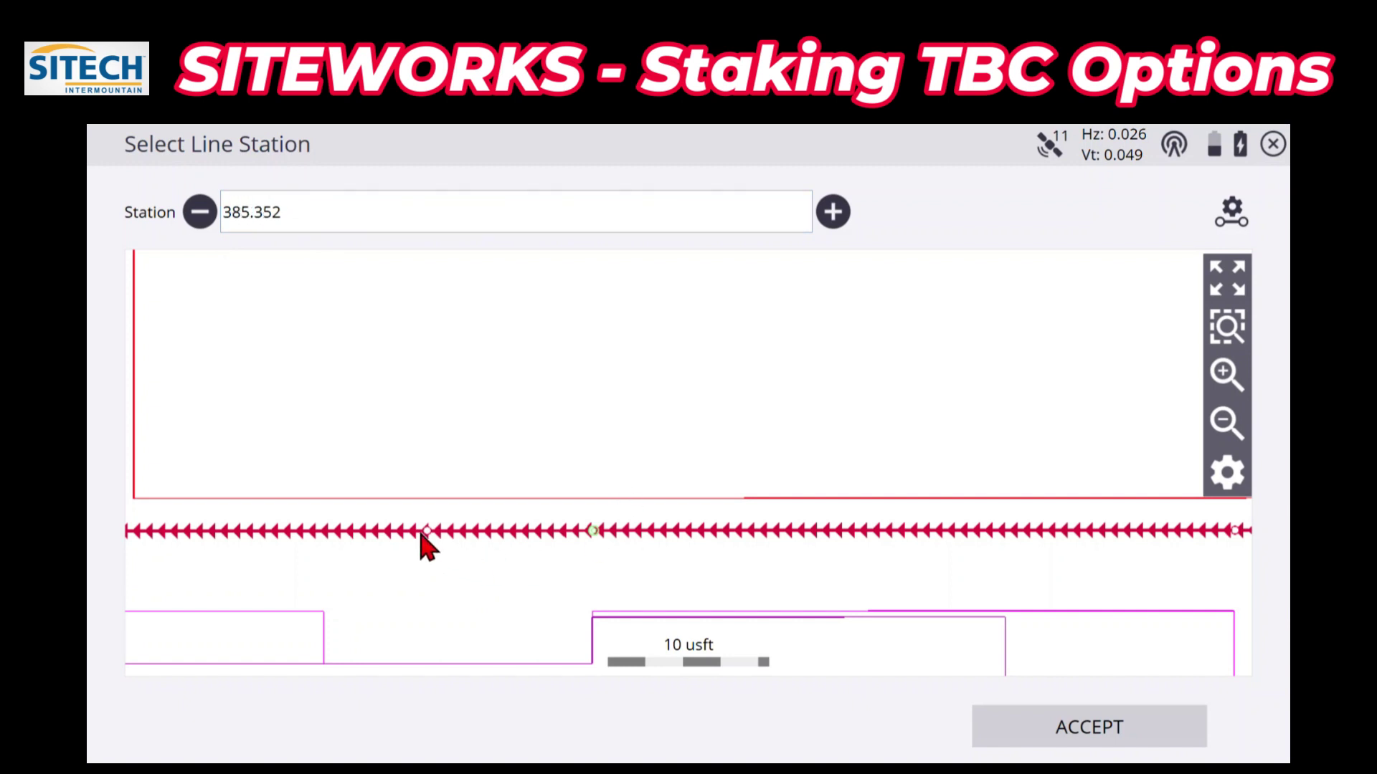
click(1084, 726)
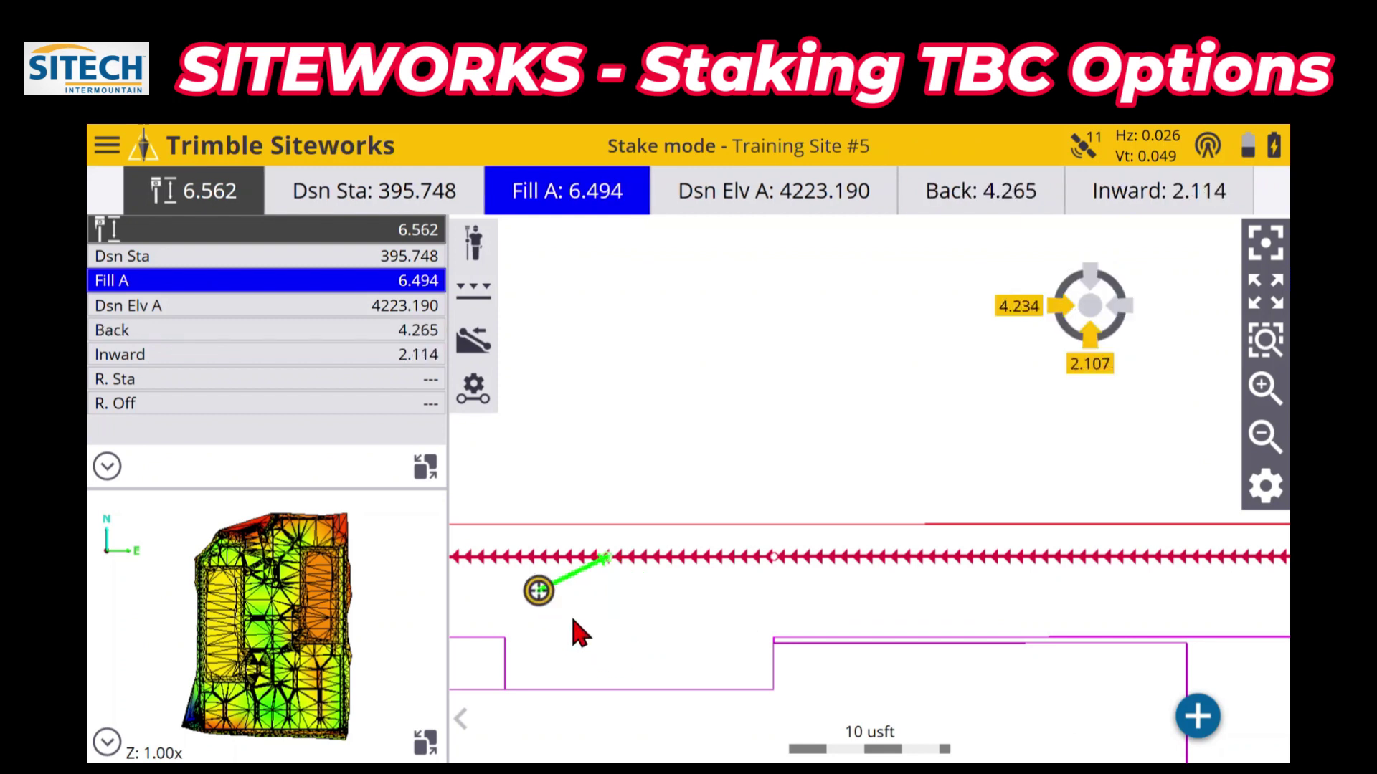
click(660, 512)
click(606, 600)
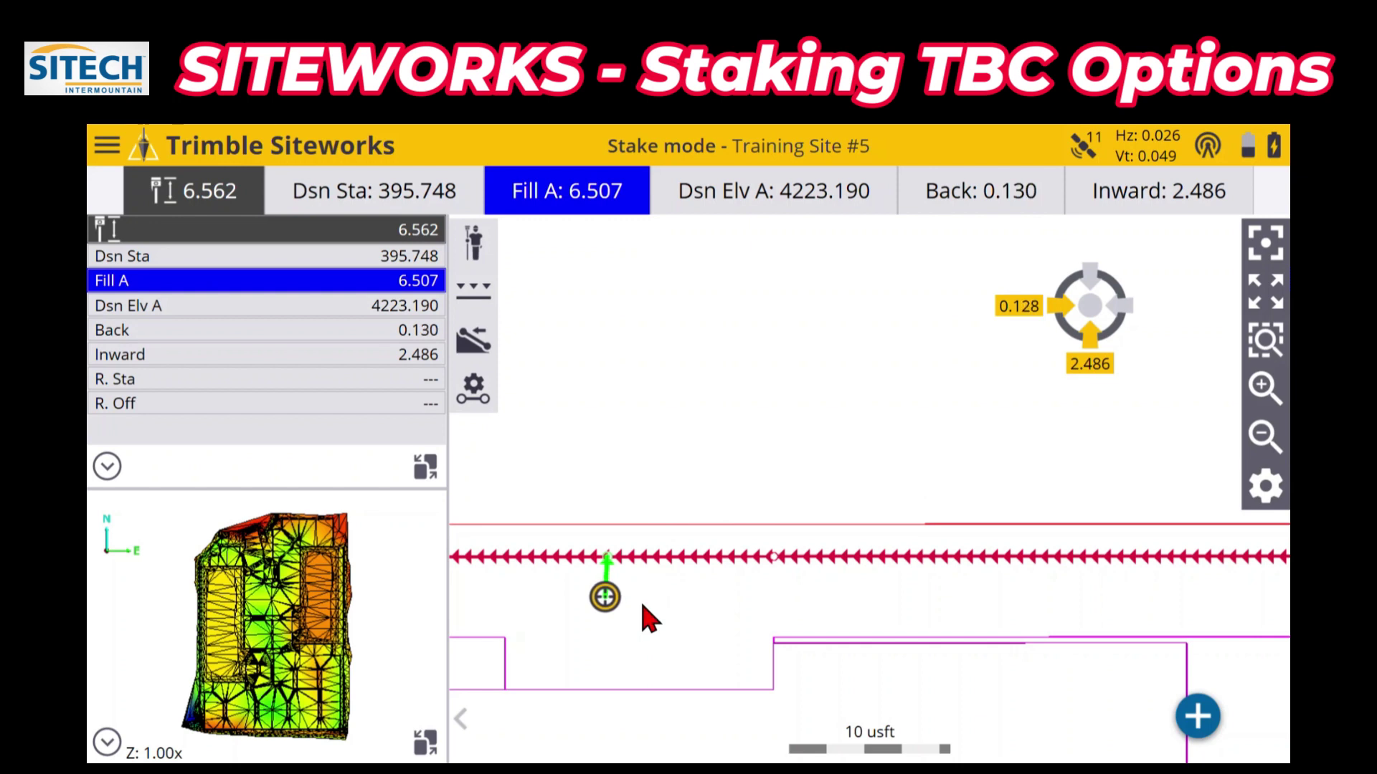
- Switch the line stationing back to random
drag(701, 513, 873, 485)
click(1264, 436)
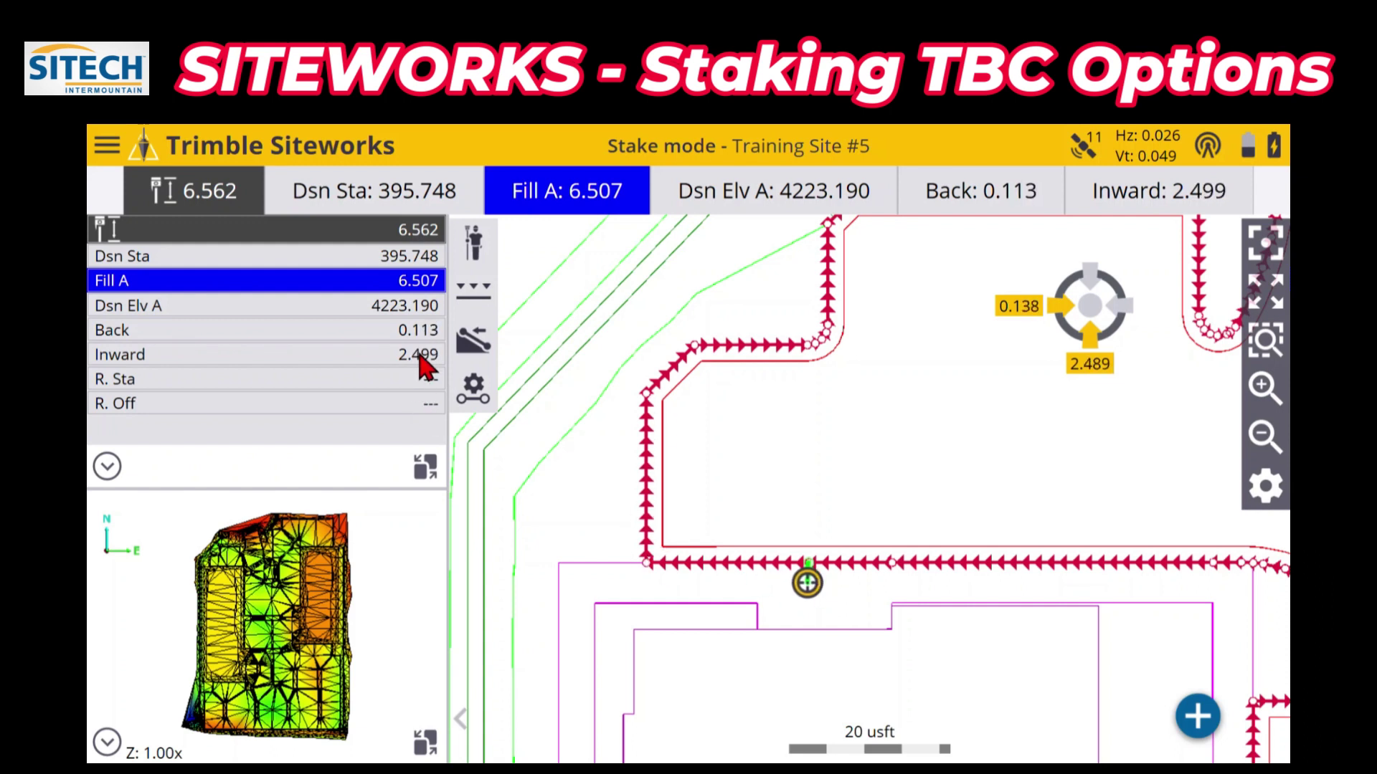
click(479, 290)
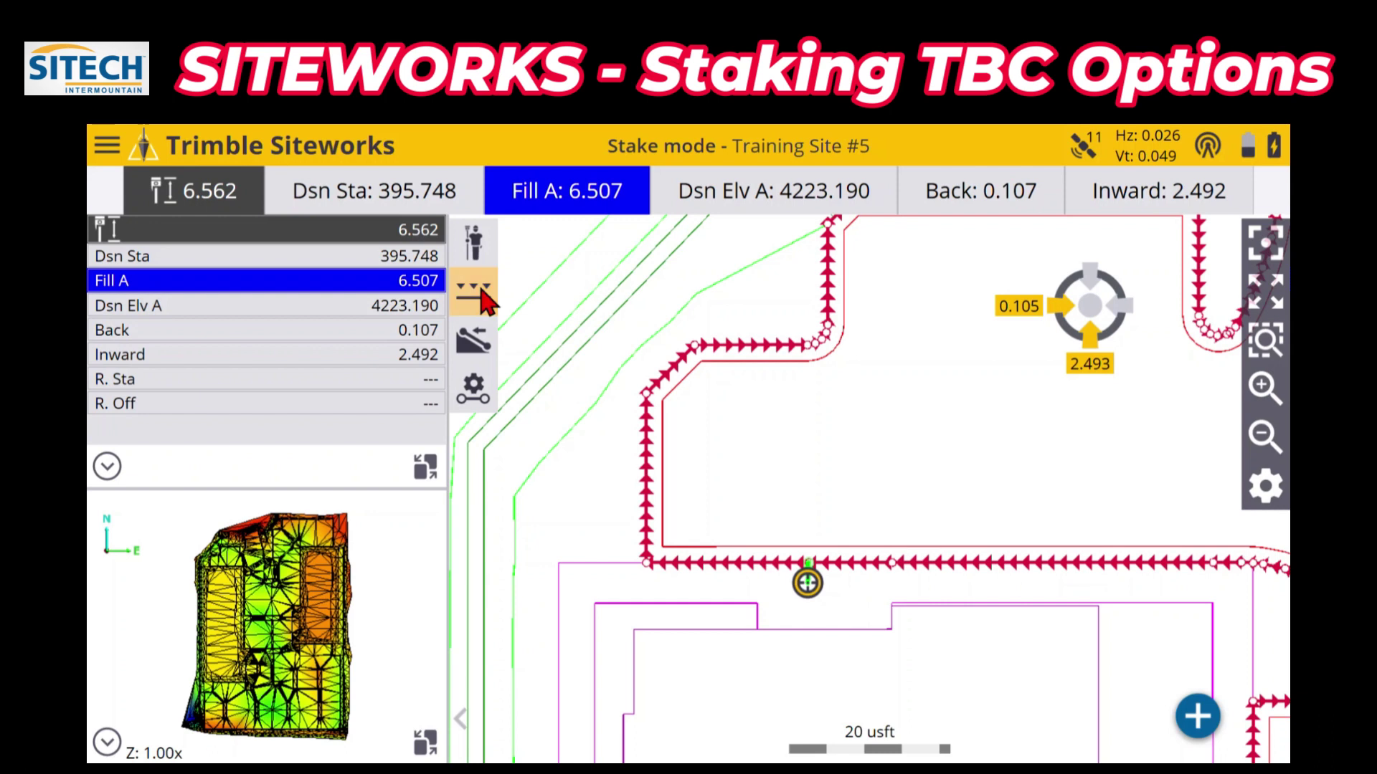
click(740, 437)
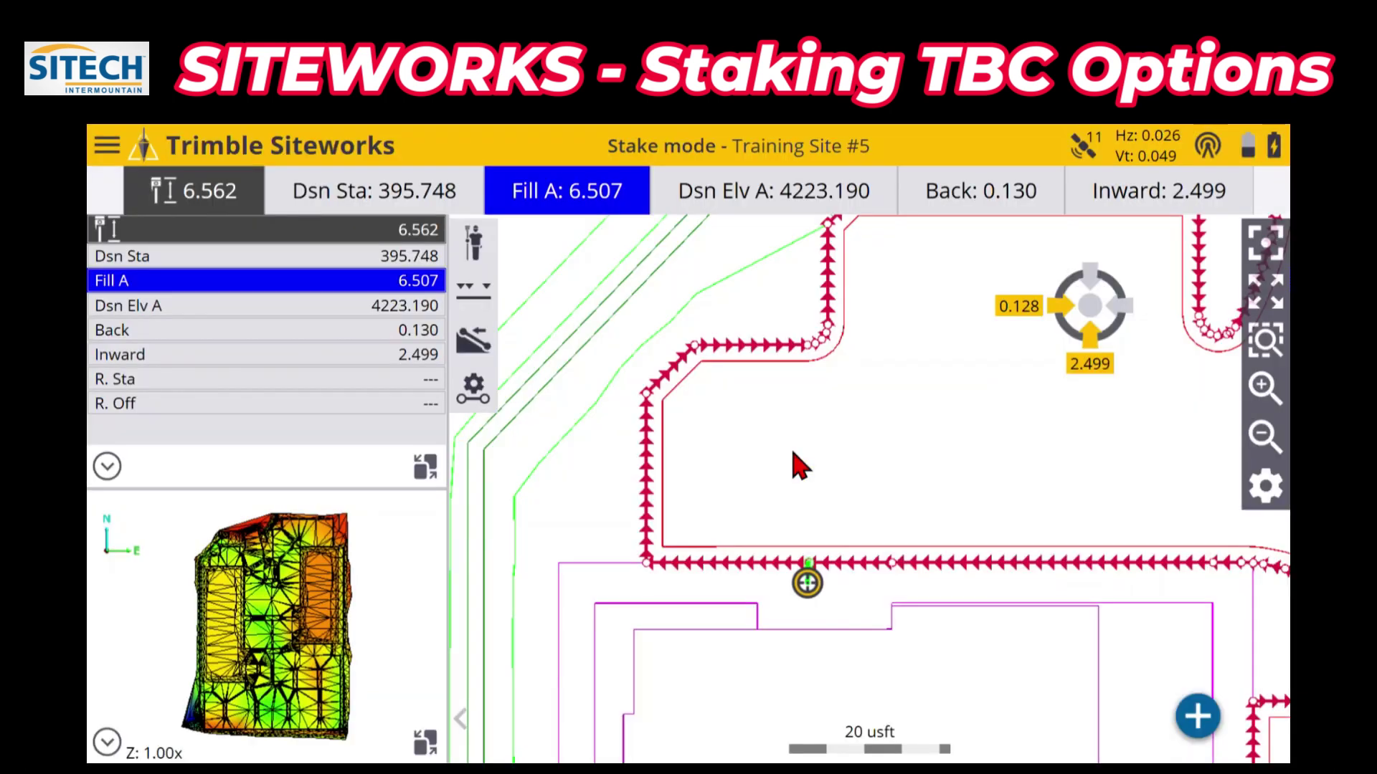
- Set the stakeout line's horizontal offset to 3 usft left and move the rover to the offset line's eastern intermediate point
click(1261, 388)
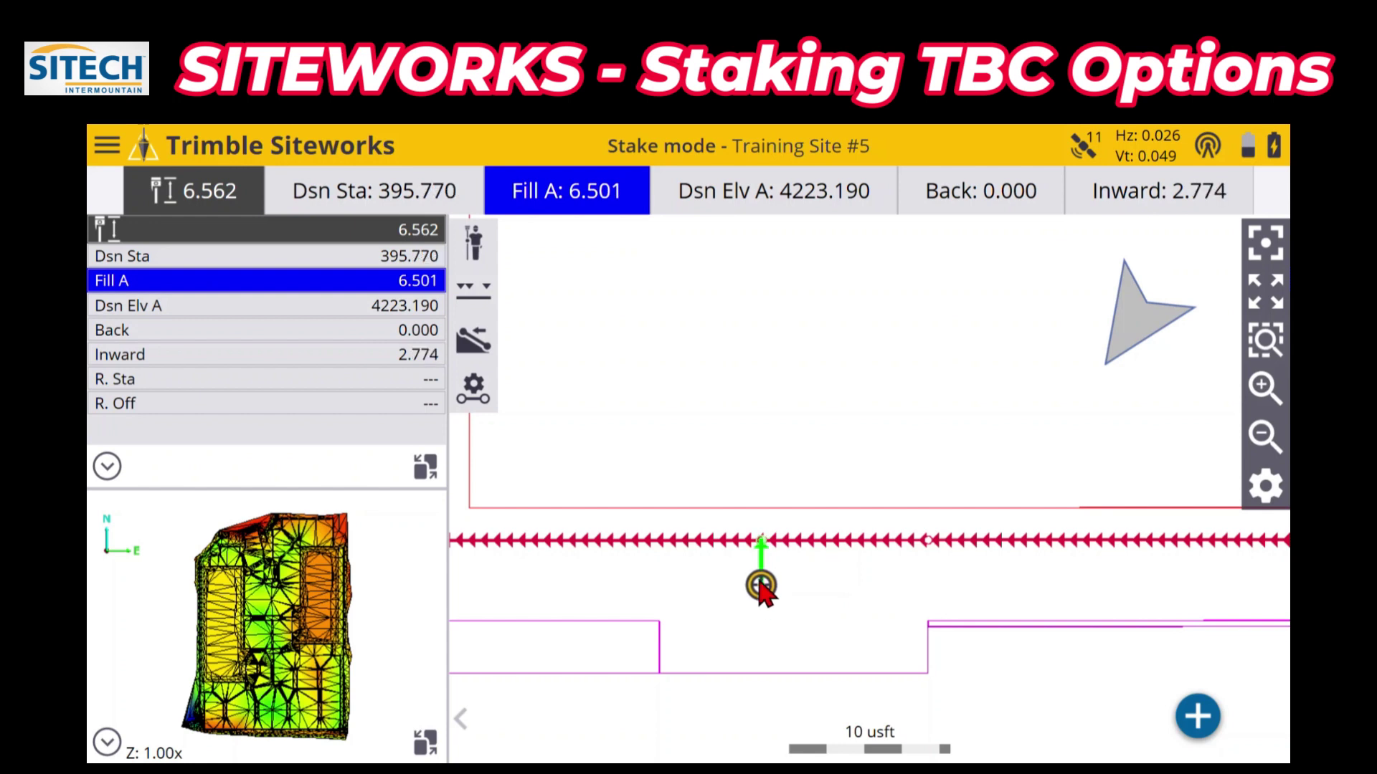
mouse_move(767, 599)
mouse_down()
mouse_move(963, 589)
mouse_move(873, 615)
mouse_up()
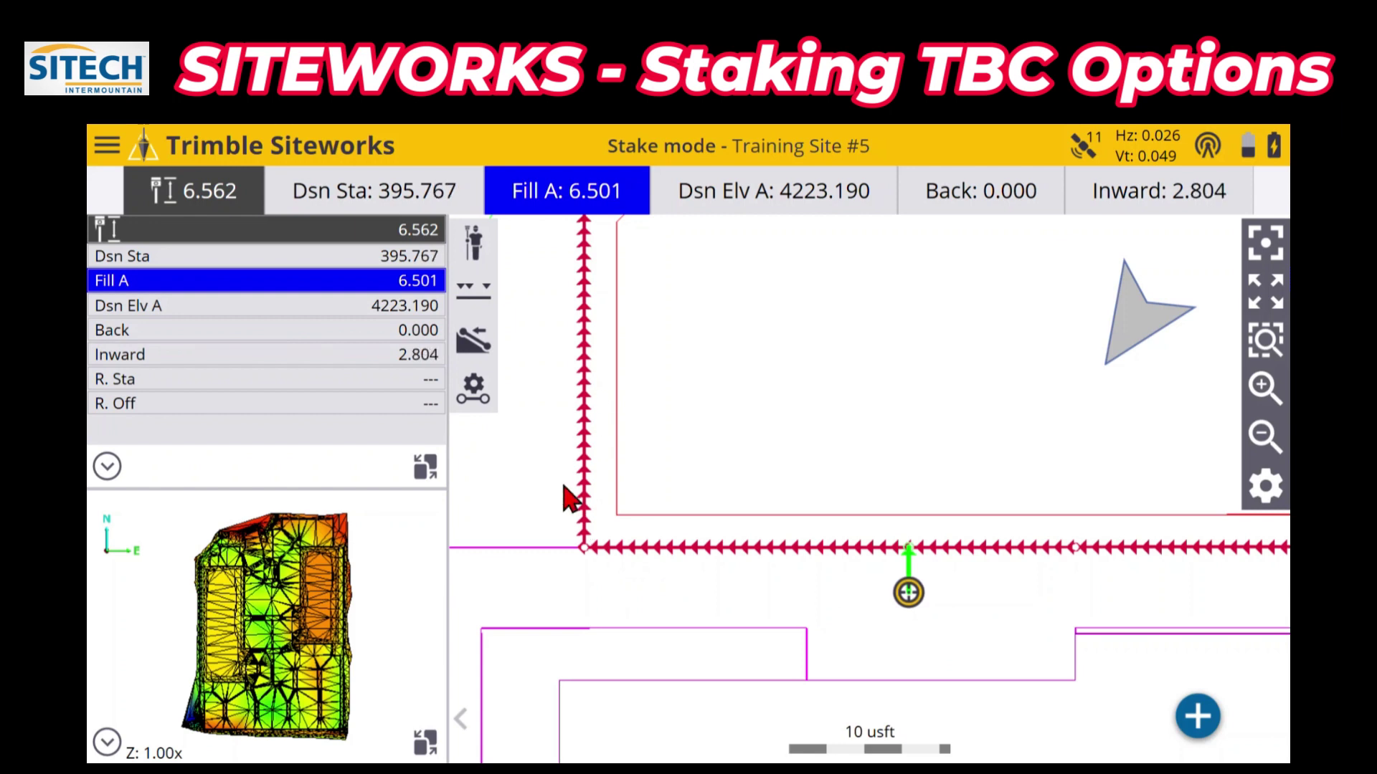
click(482, 395)
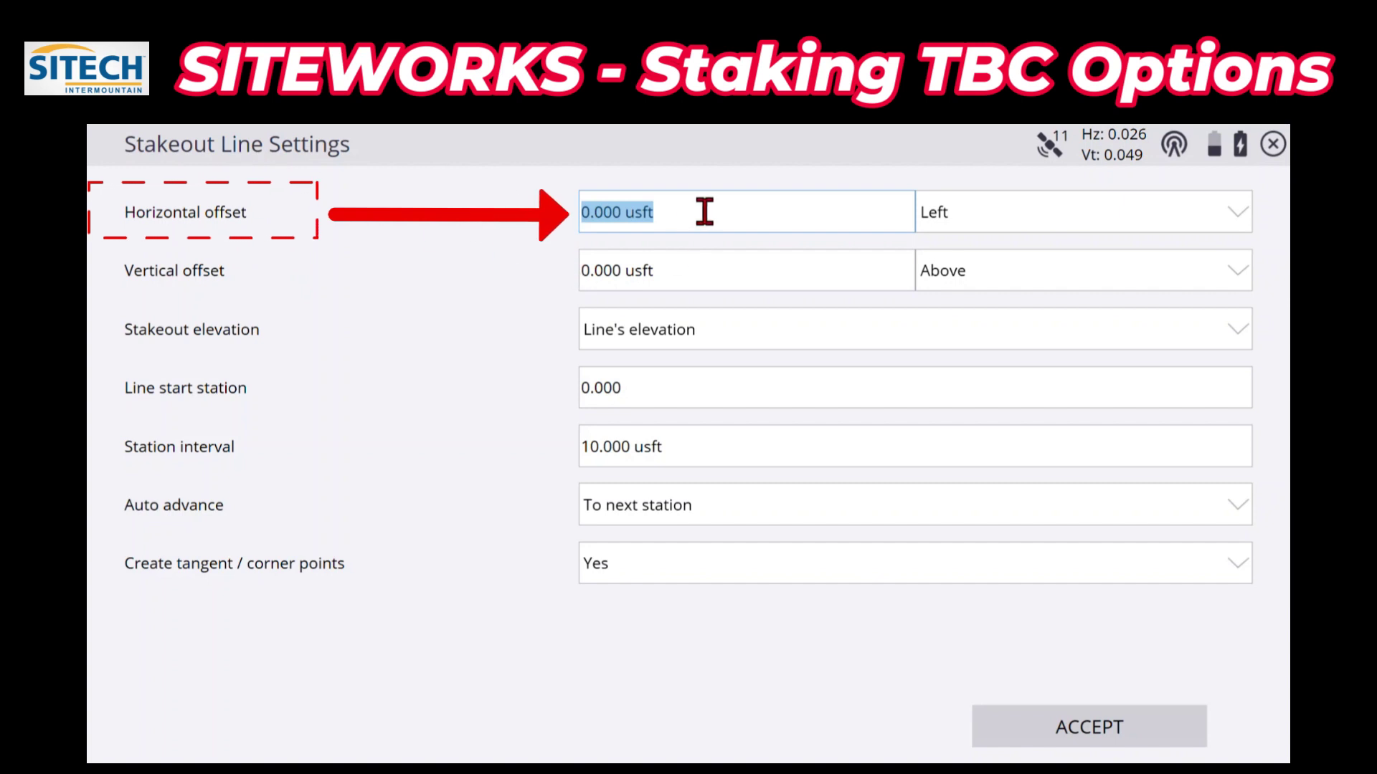
text(3)
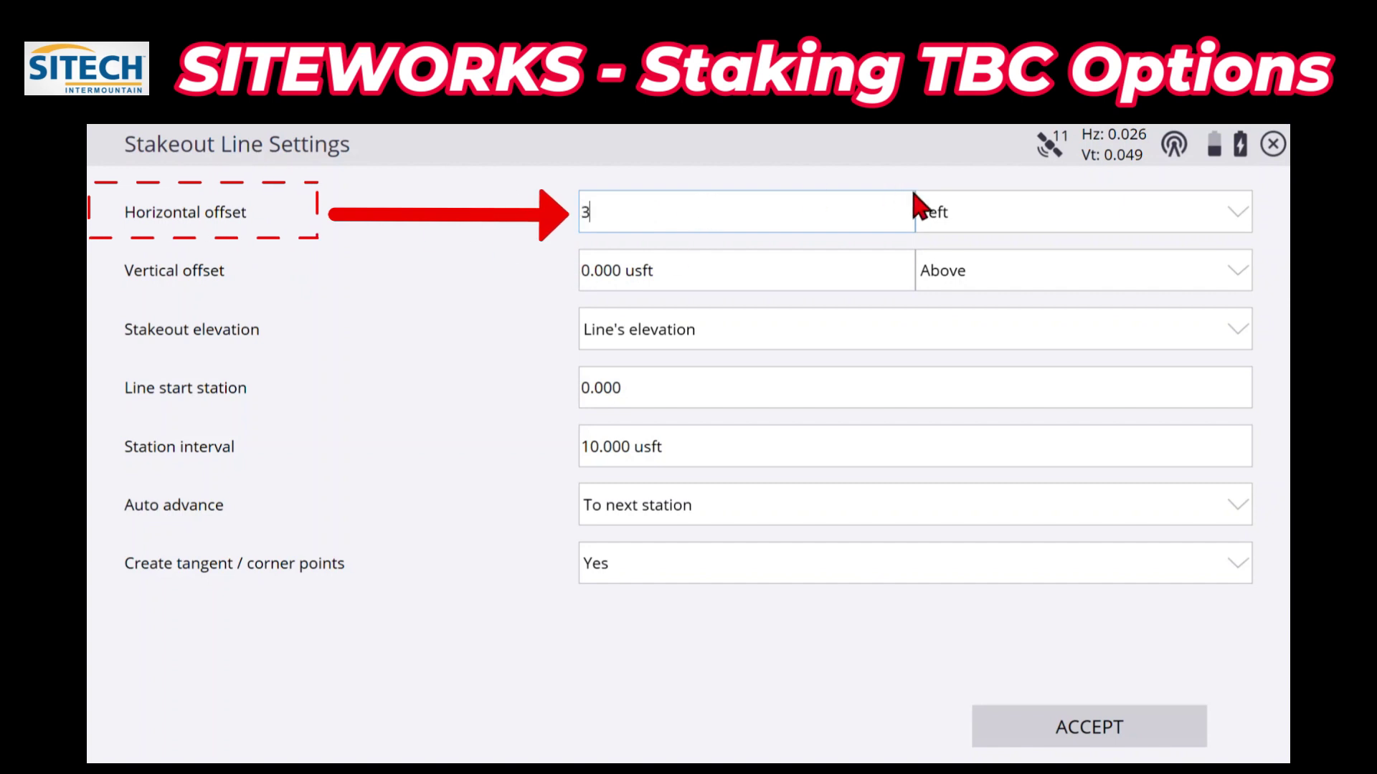
click(1021, 217)
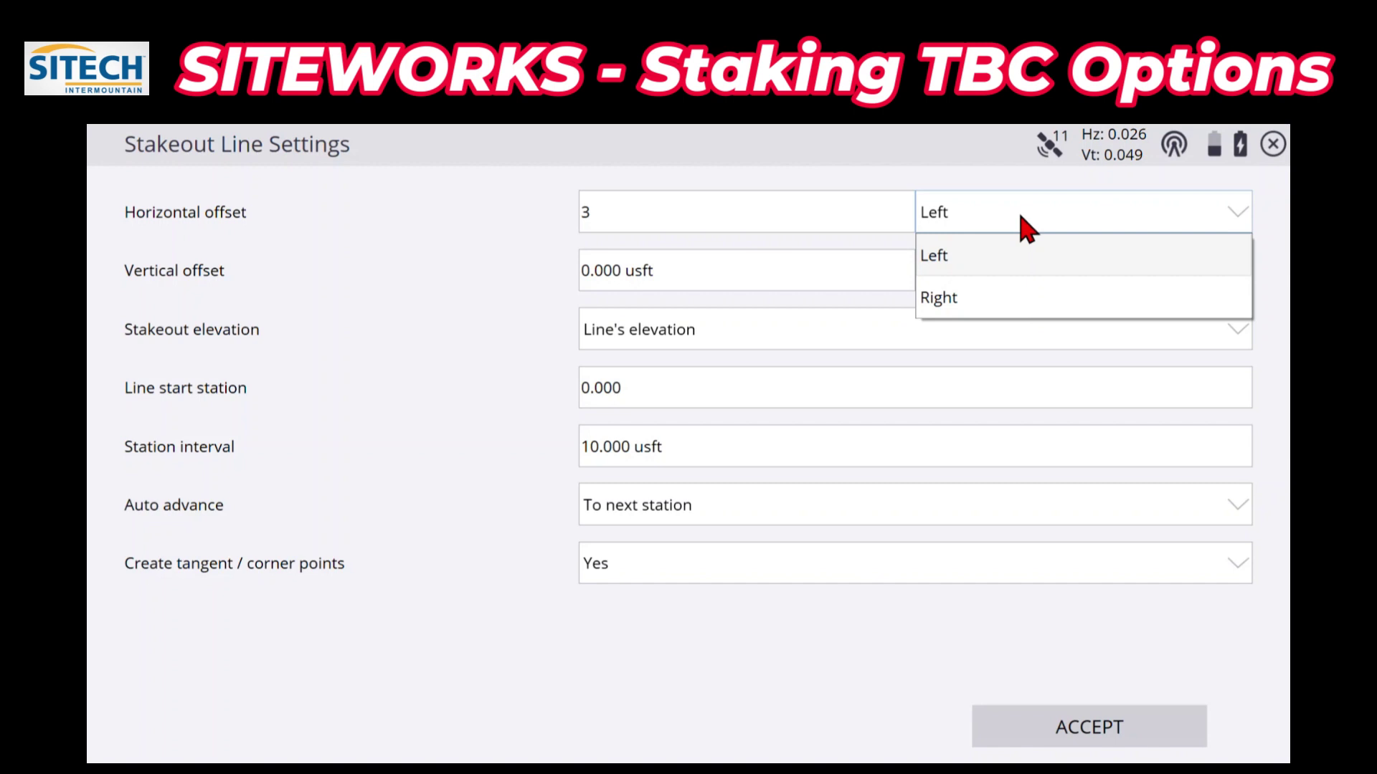
click(1017, 259)
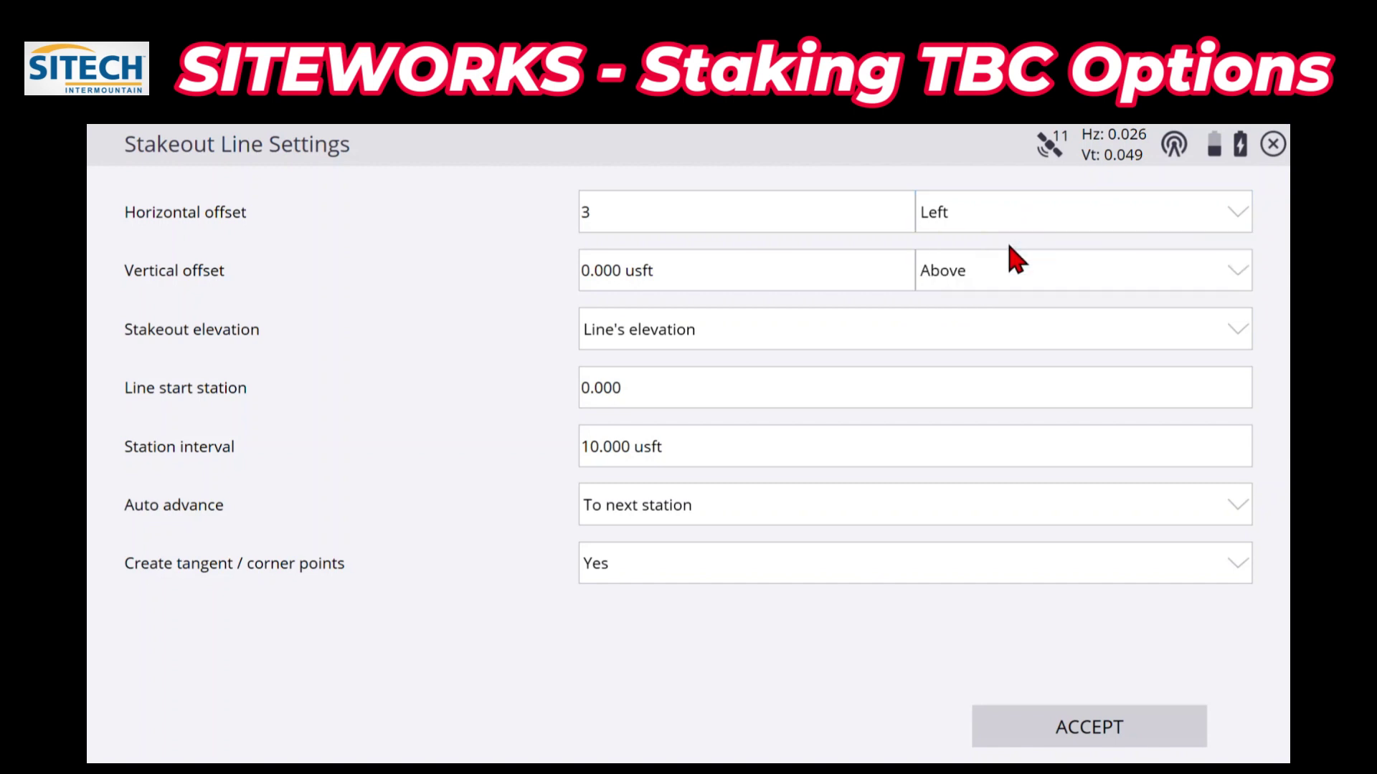
click(1140, 733)
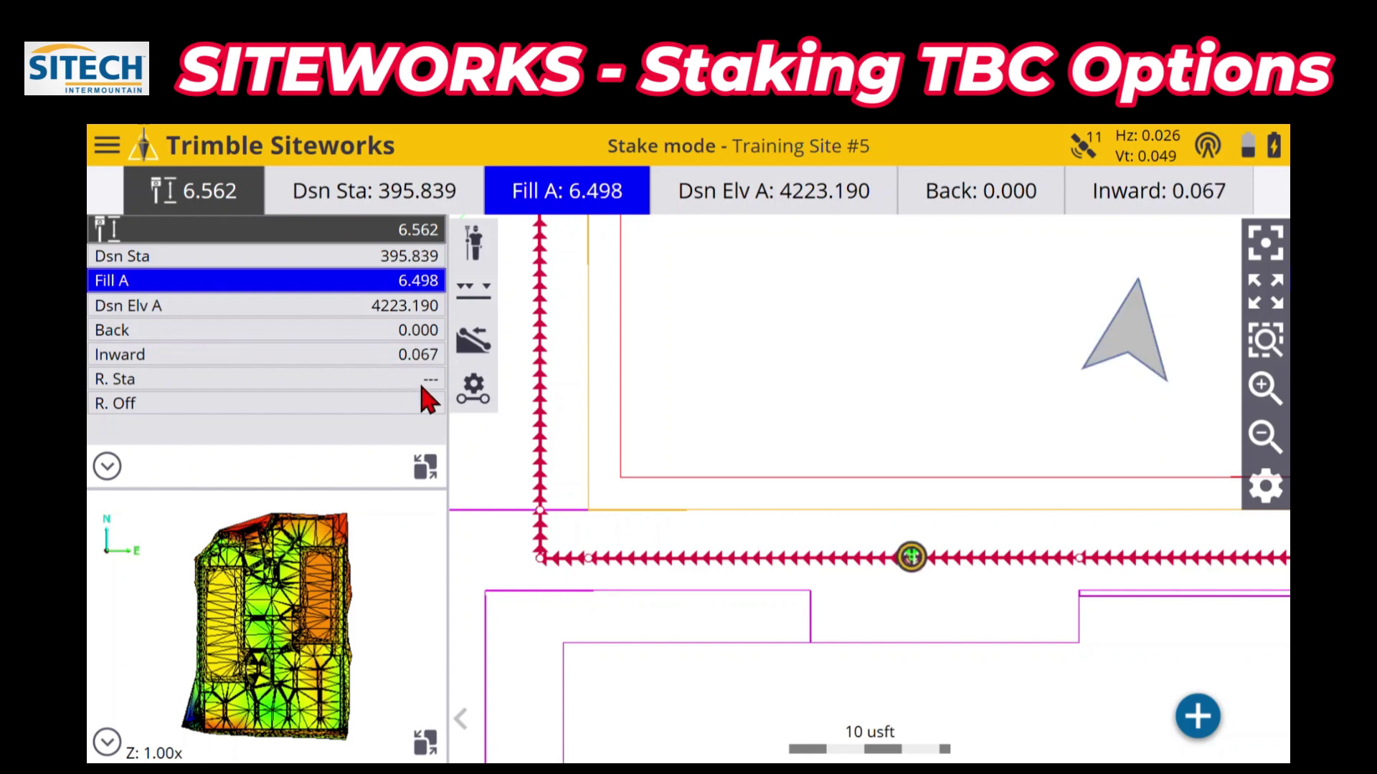
click(1080, 562)
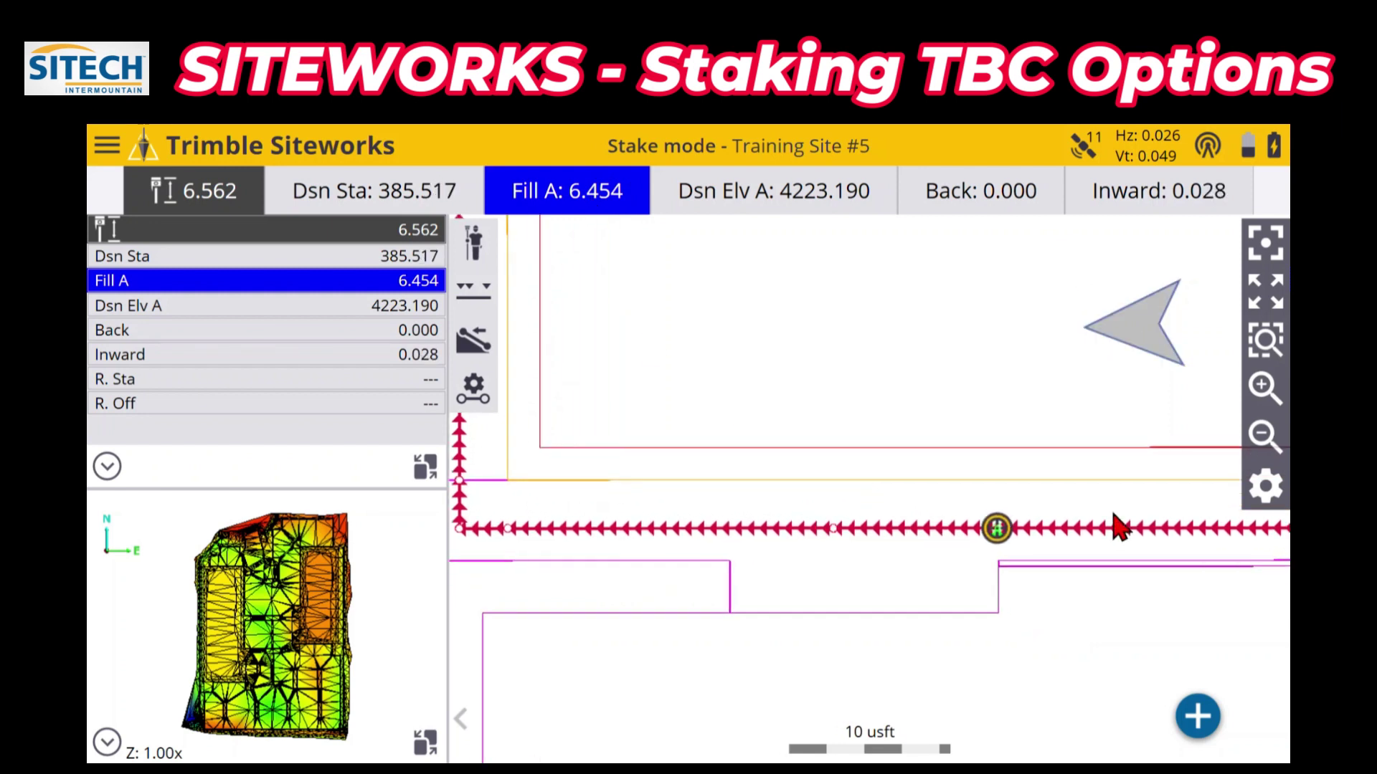
- Set the stakeout line's horizontal offset to 0 and switch to Trimble Business Center
click(1264, 435)
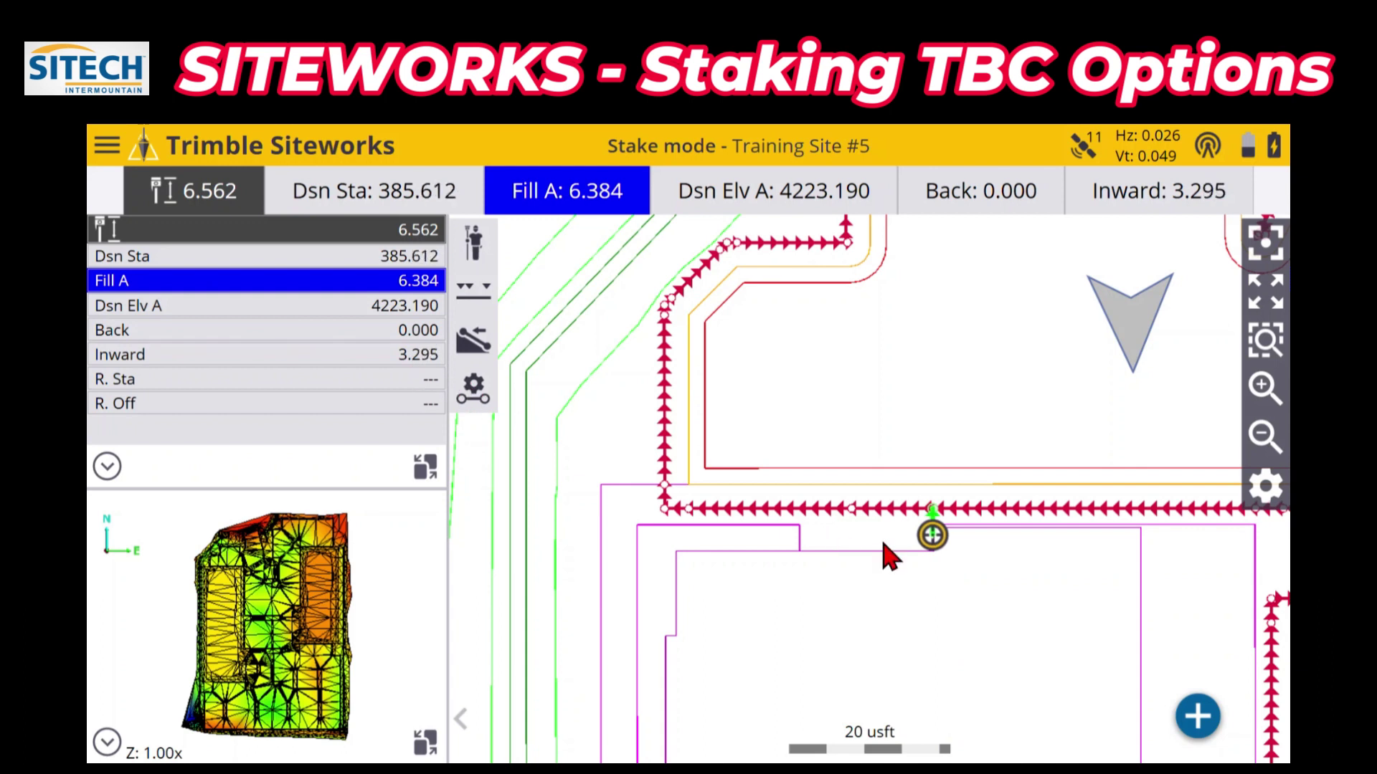
click(479, 400)
click(700, 224)
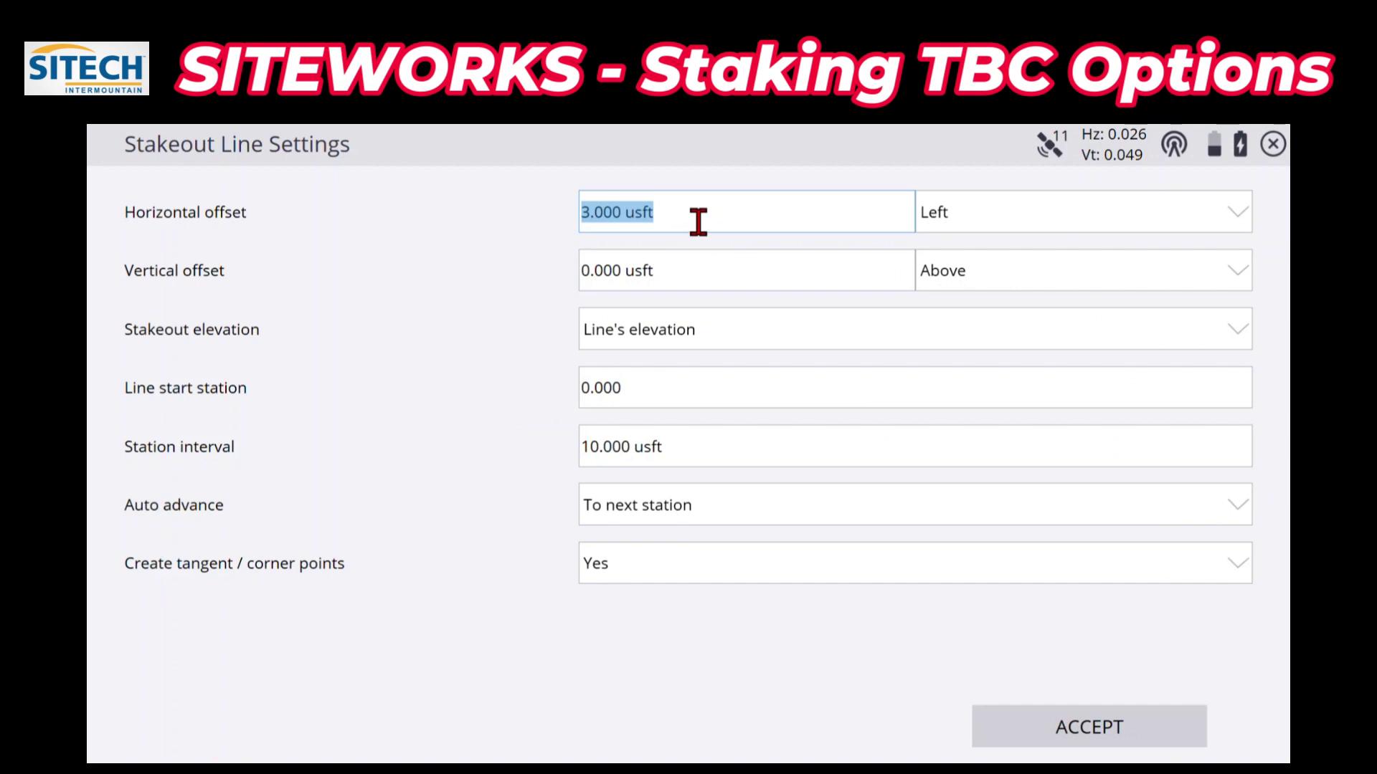
text(0)
click(1127, 728)
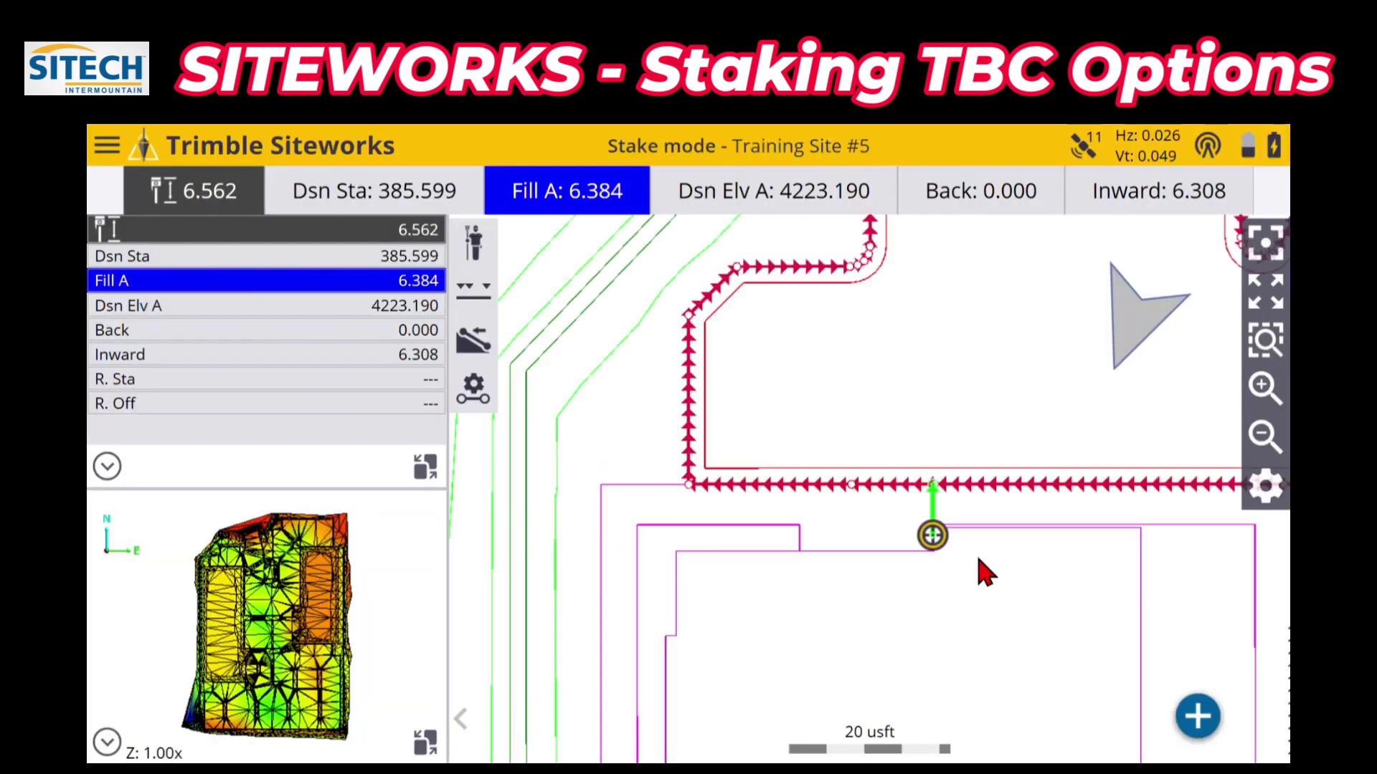
click(1262, 387)
click(1265, 435)
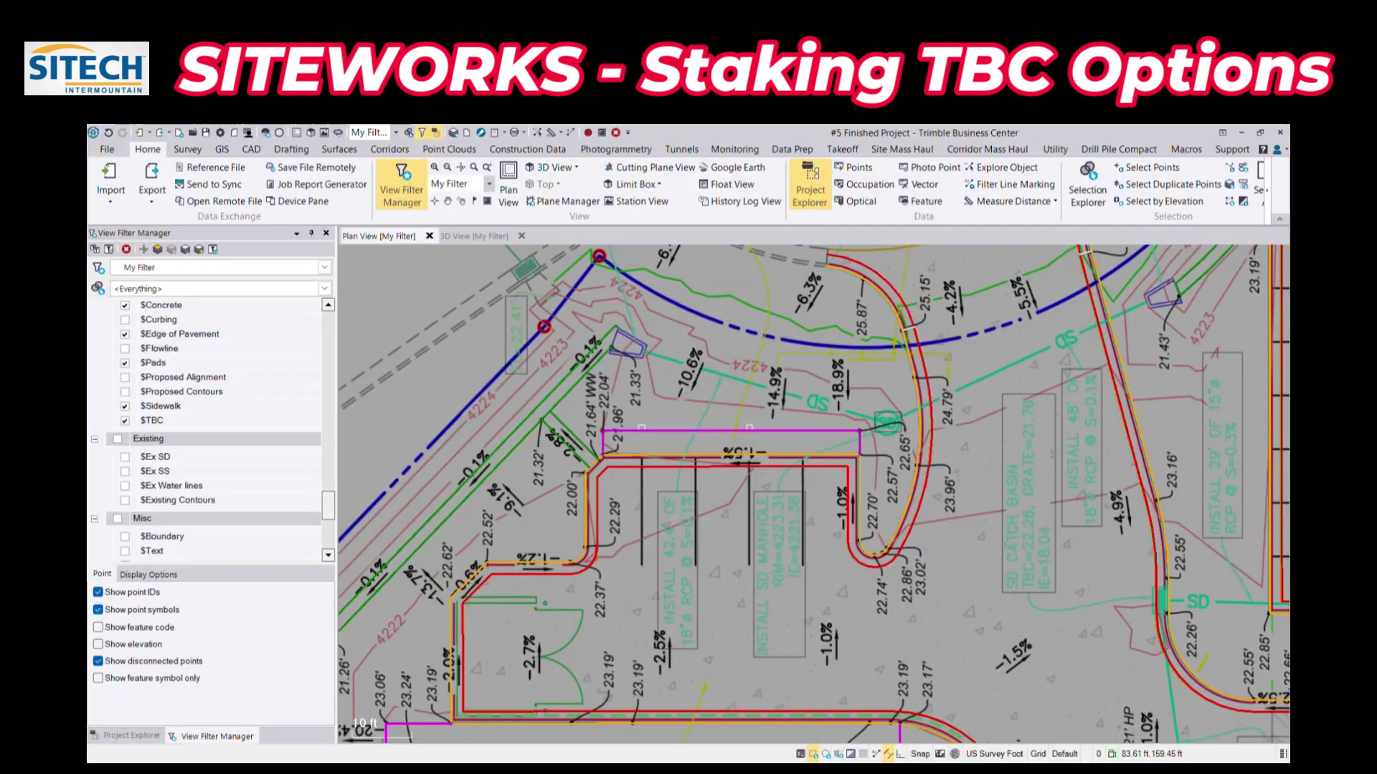
- Display the %JL TBC Points layer along the curb lines in the plan view
middle_drag(765, 587, 801, 522)
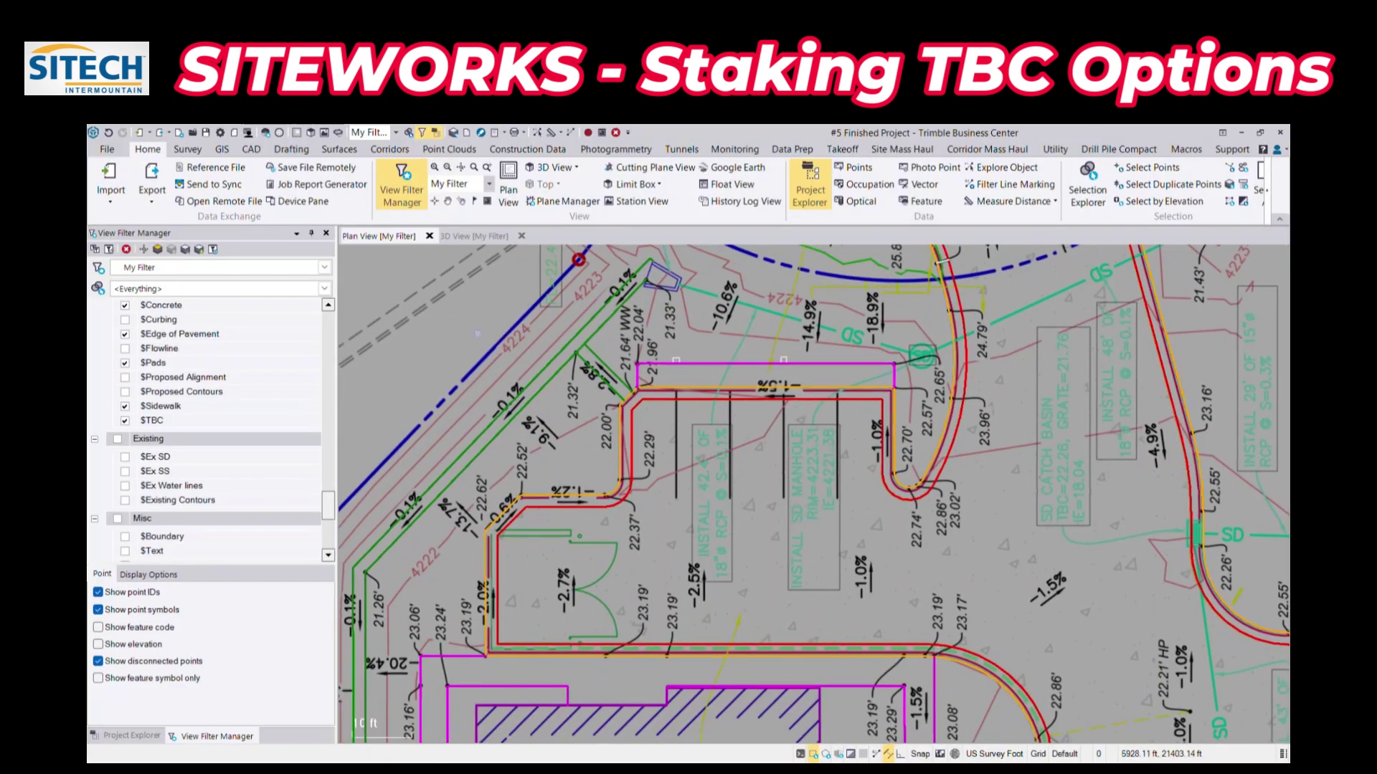
scroll(222, 390, down, 5)
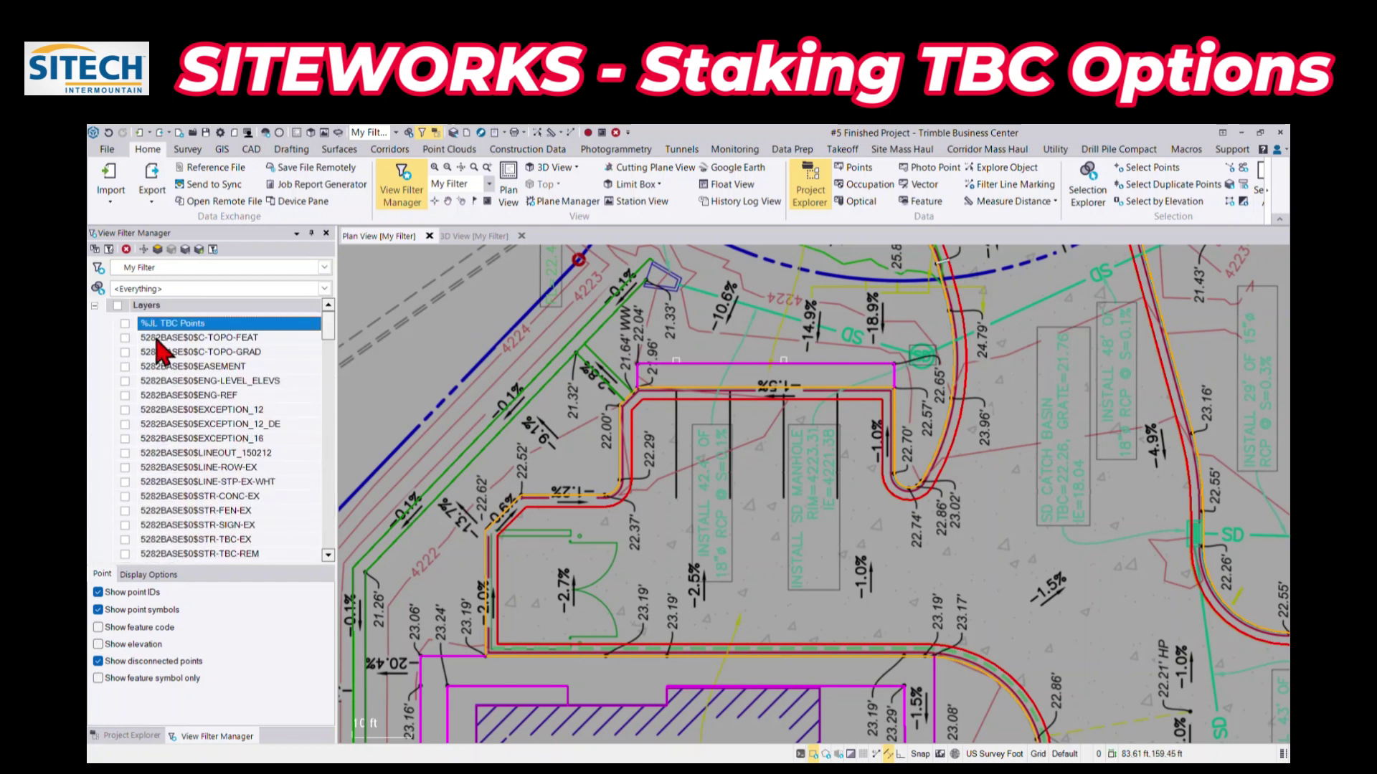
click(125, 323)
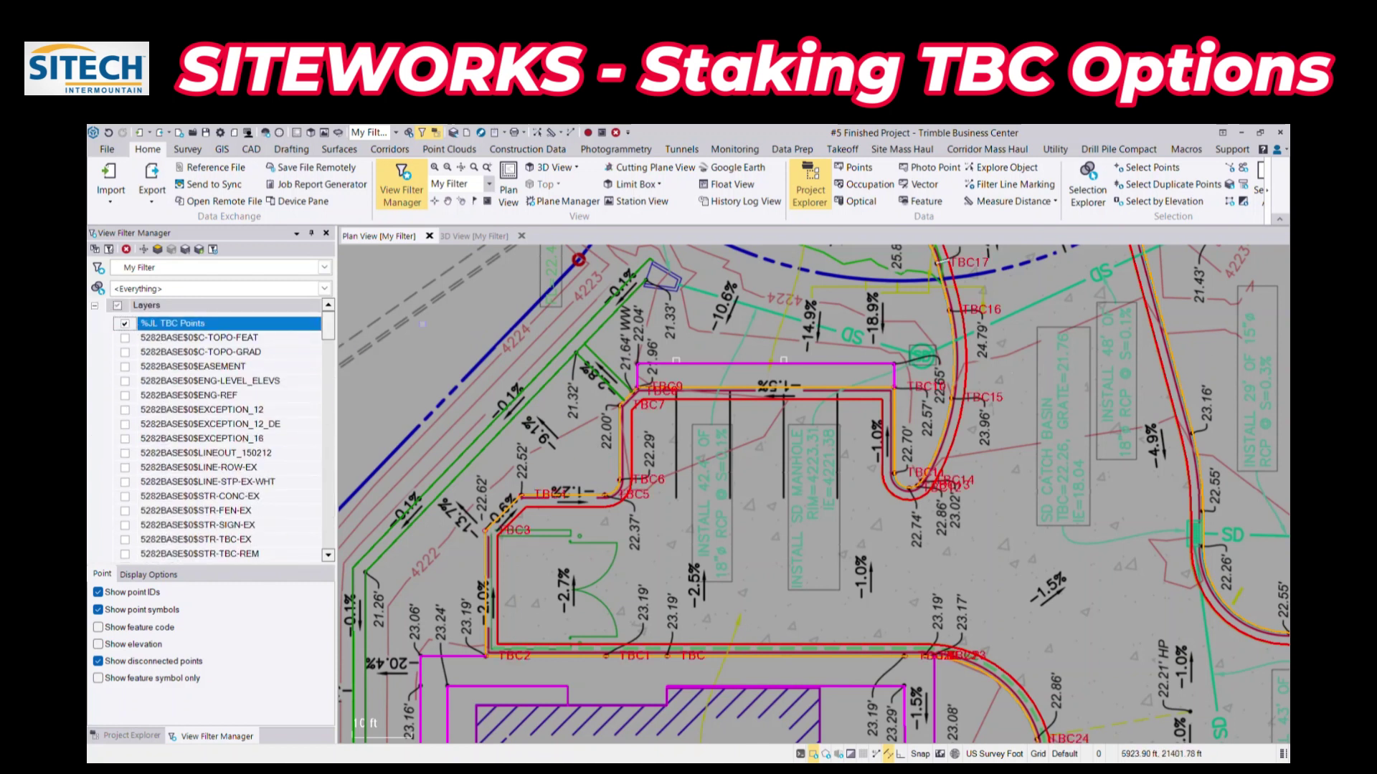
- Examine the TBC points along the curb line around the parking bay in the 3D view
click(471, 237)
scroll(584, 487, up, 6)
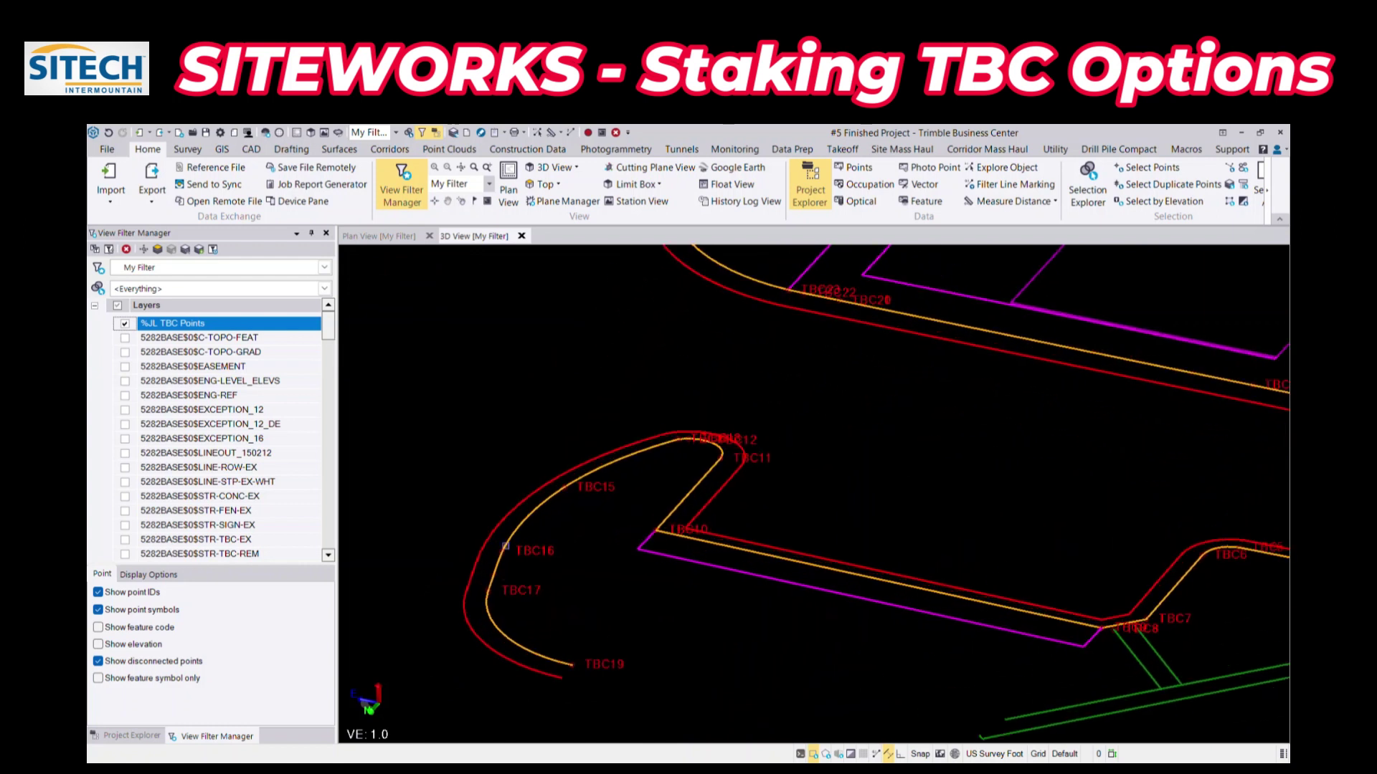
mouse_move(584, 488)
middle_down()
mouse_move(664, 485)
mouse_move(657, 522)
mouse_move(578, 507)
middle_up()
middle_drag(715, 520, 543, 537)
middle_drag(622, 470, 701, 484)
middle_drag(1111, 434, 860, 532)
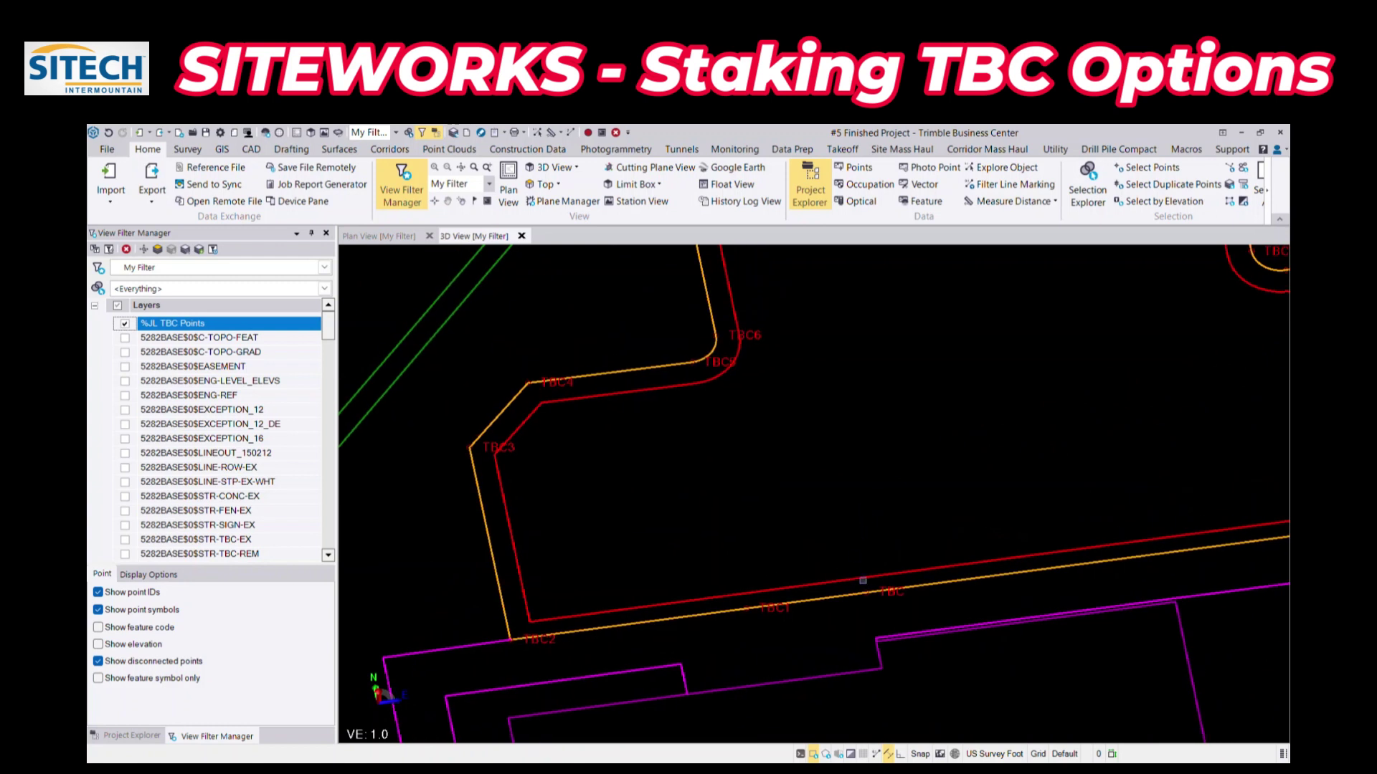
middle_drag(1024, 576, 788, 598)
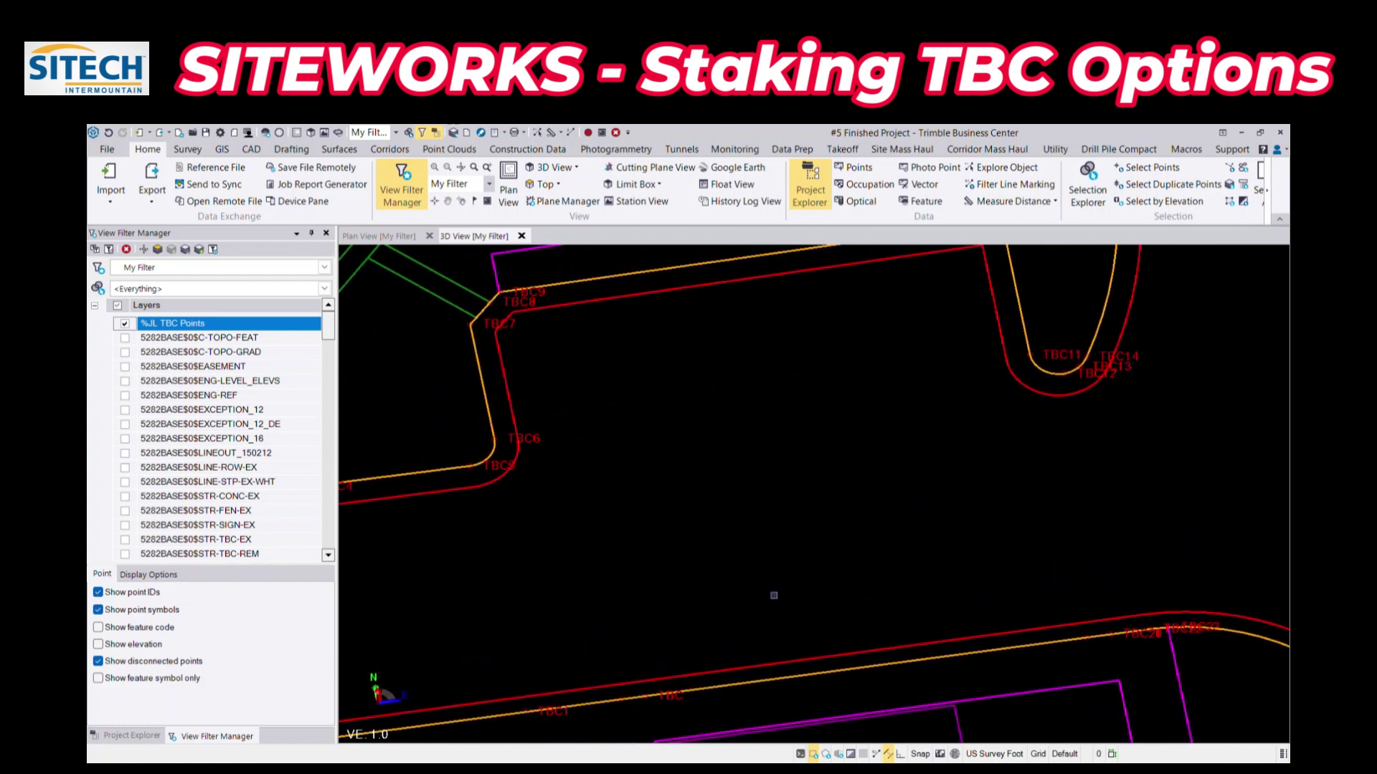
scroll(693, 444, down, 2)
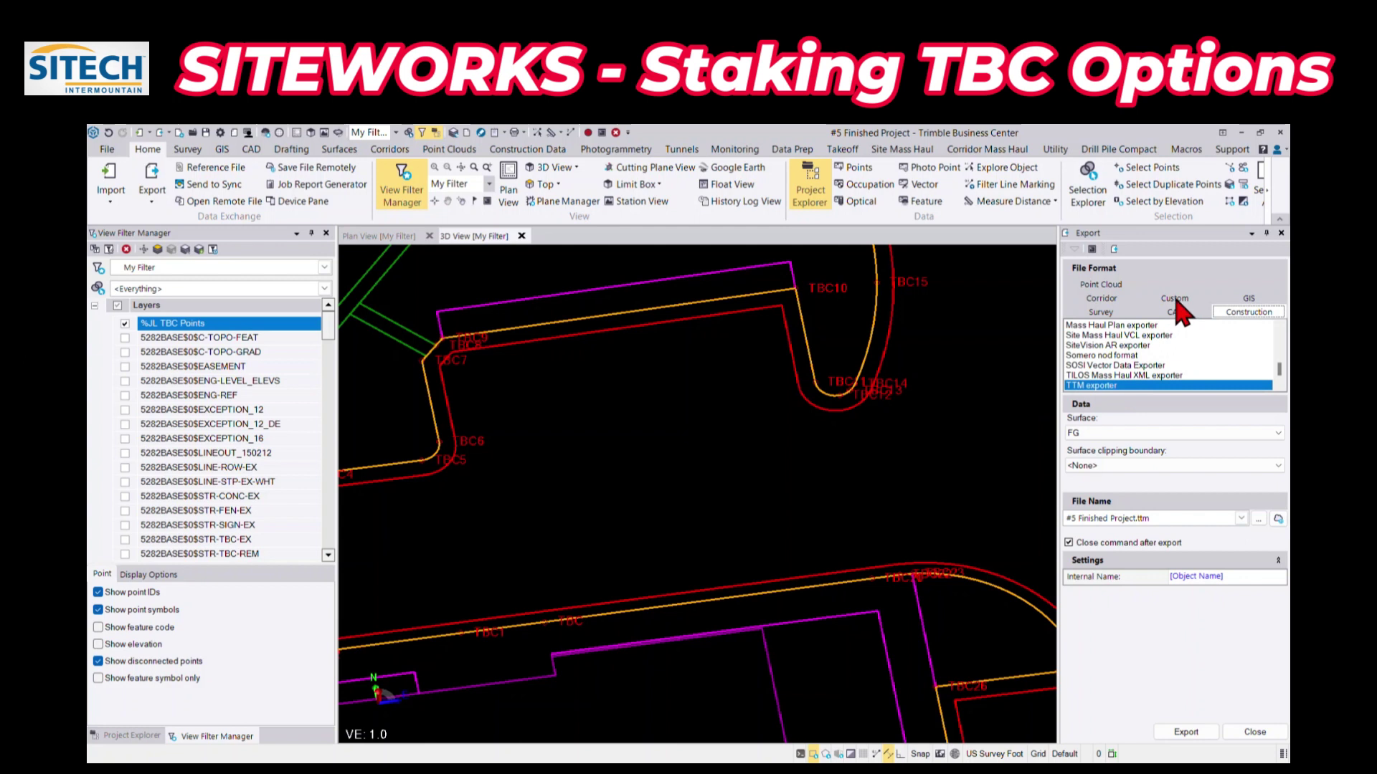
- Set the export to the custom P,N,E,elev,Code format and select the points on the %JL TBC Points layer
click(1176, 300)
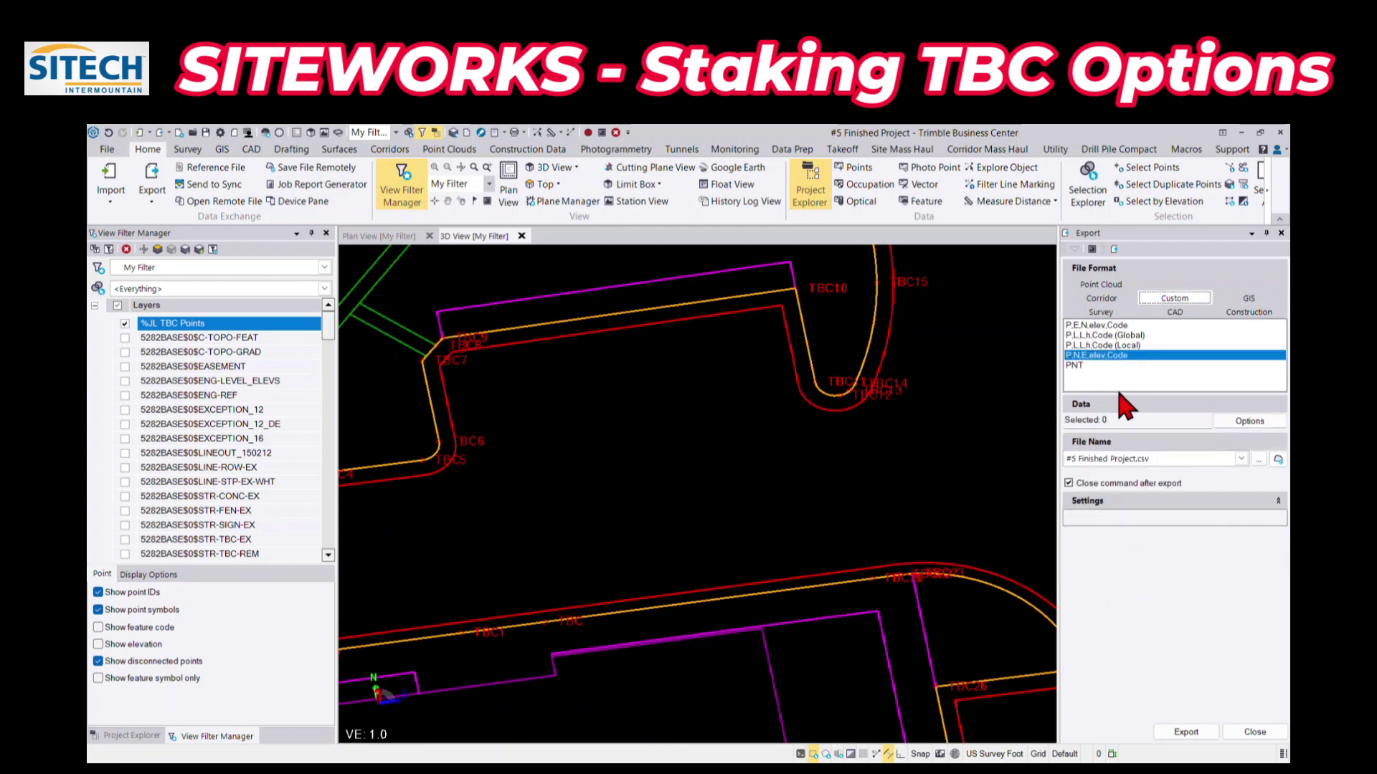
click(1259, 423)
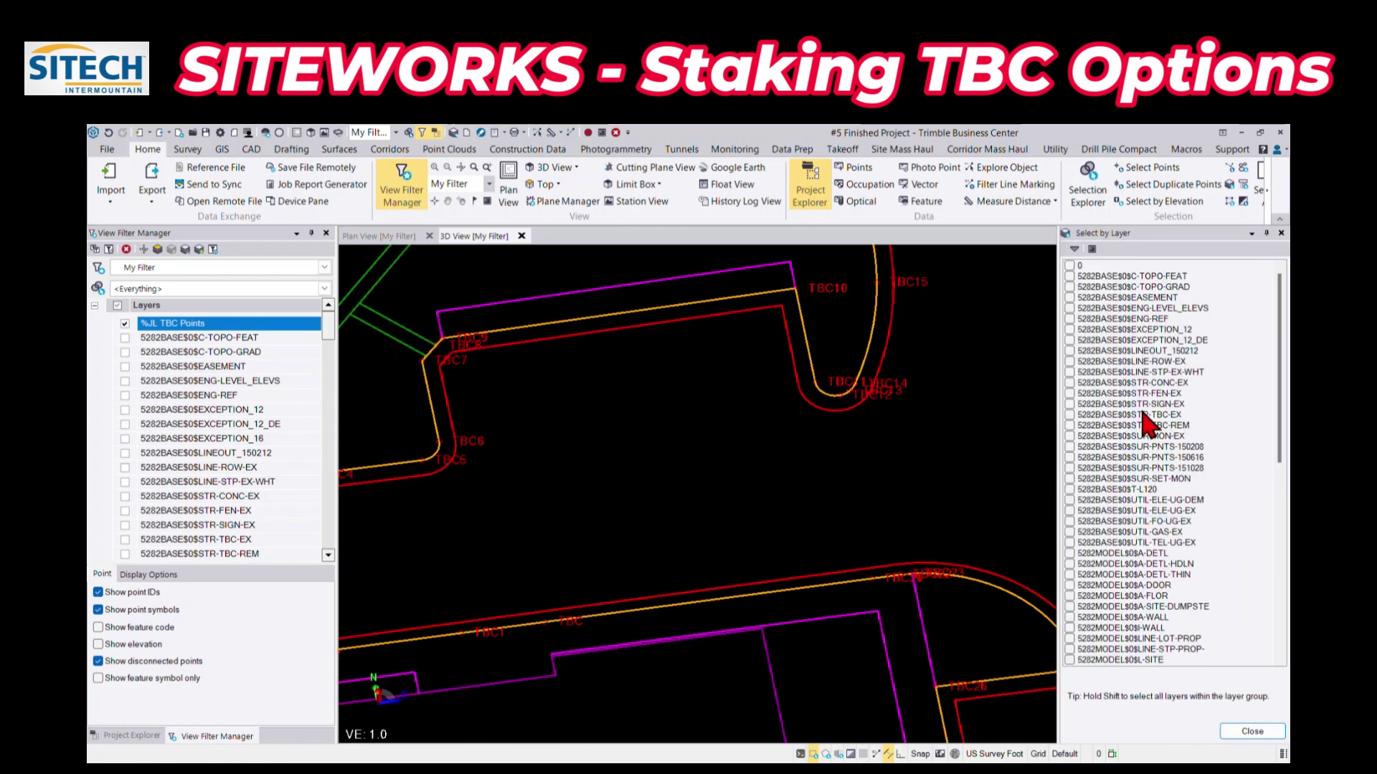
scroll(1129, 430, down, 5)
scroll(1127, 437, down, 8)
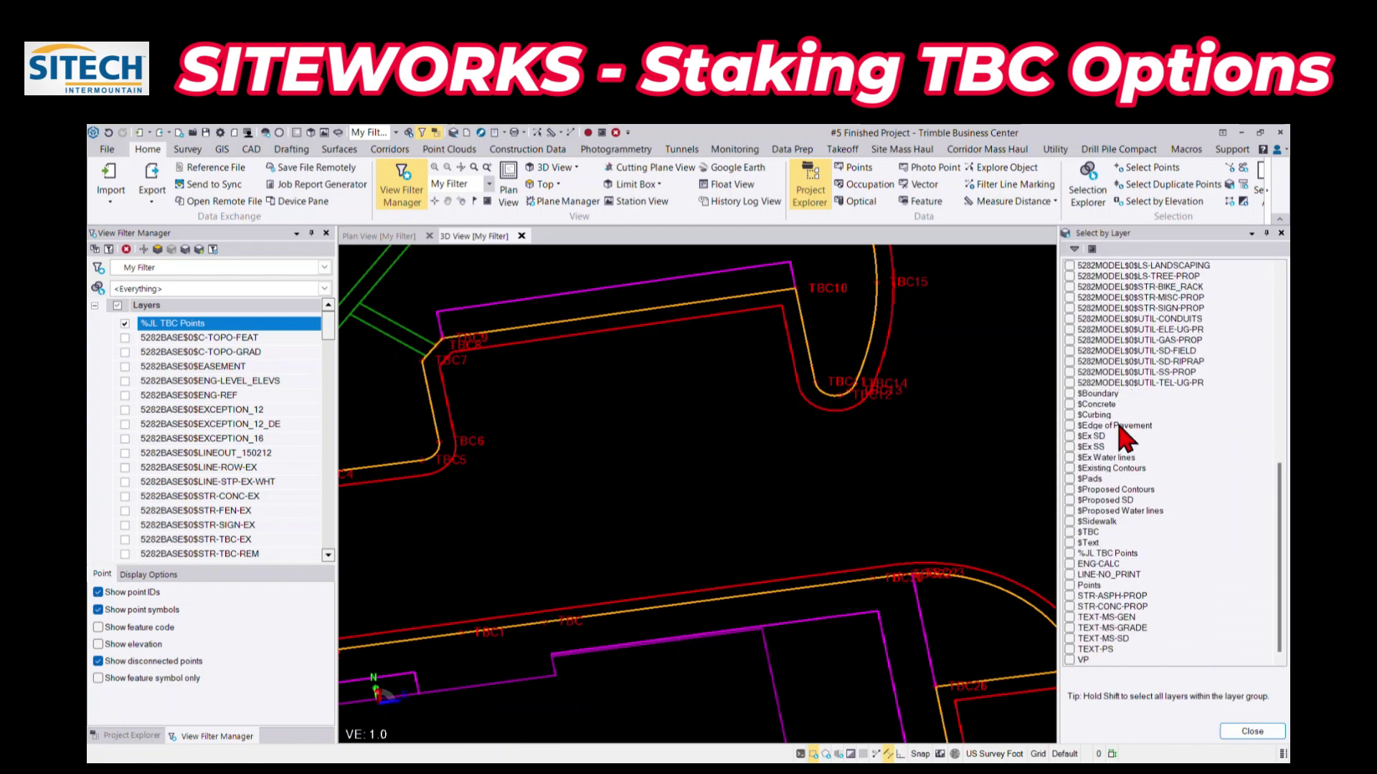
click(1070, 554)
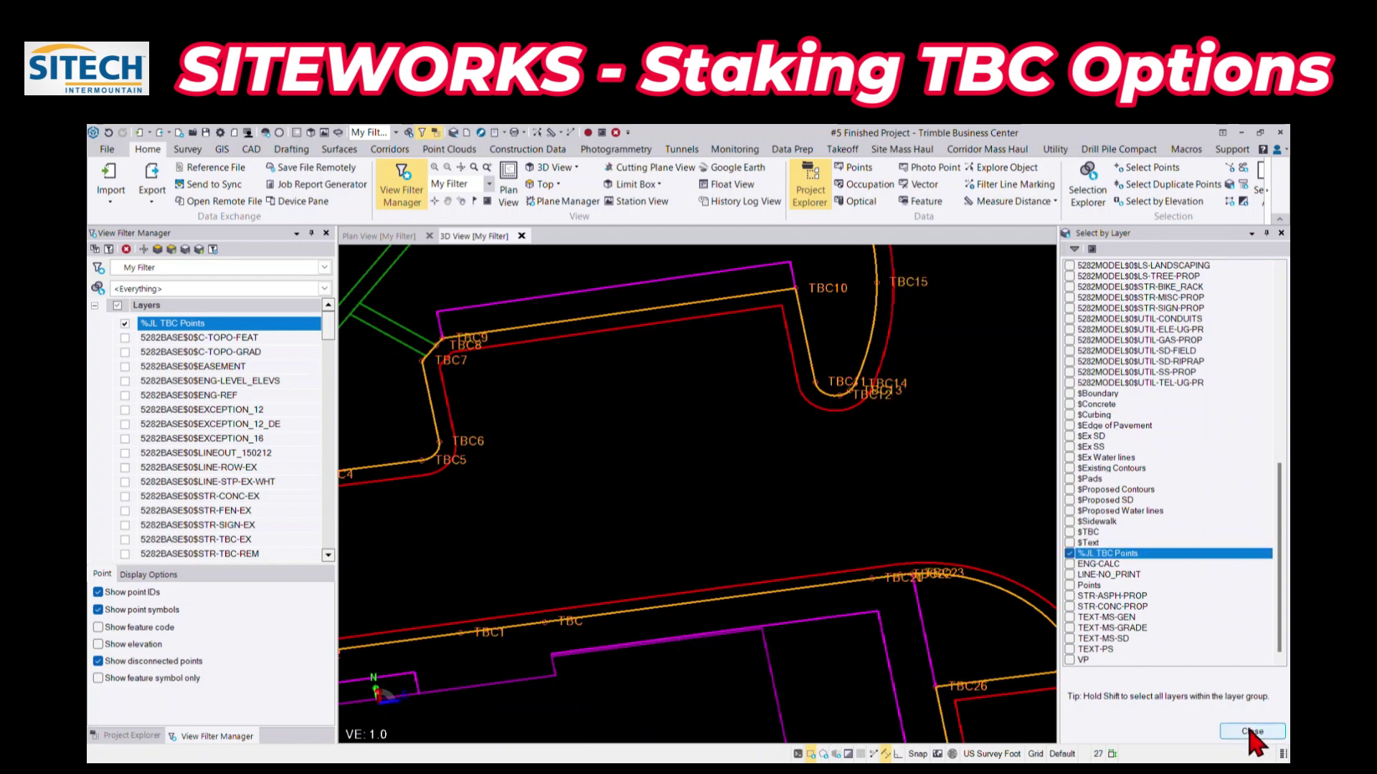
click(1252, 731)
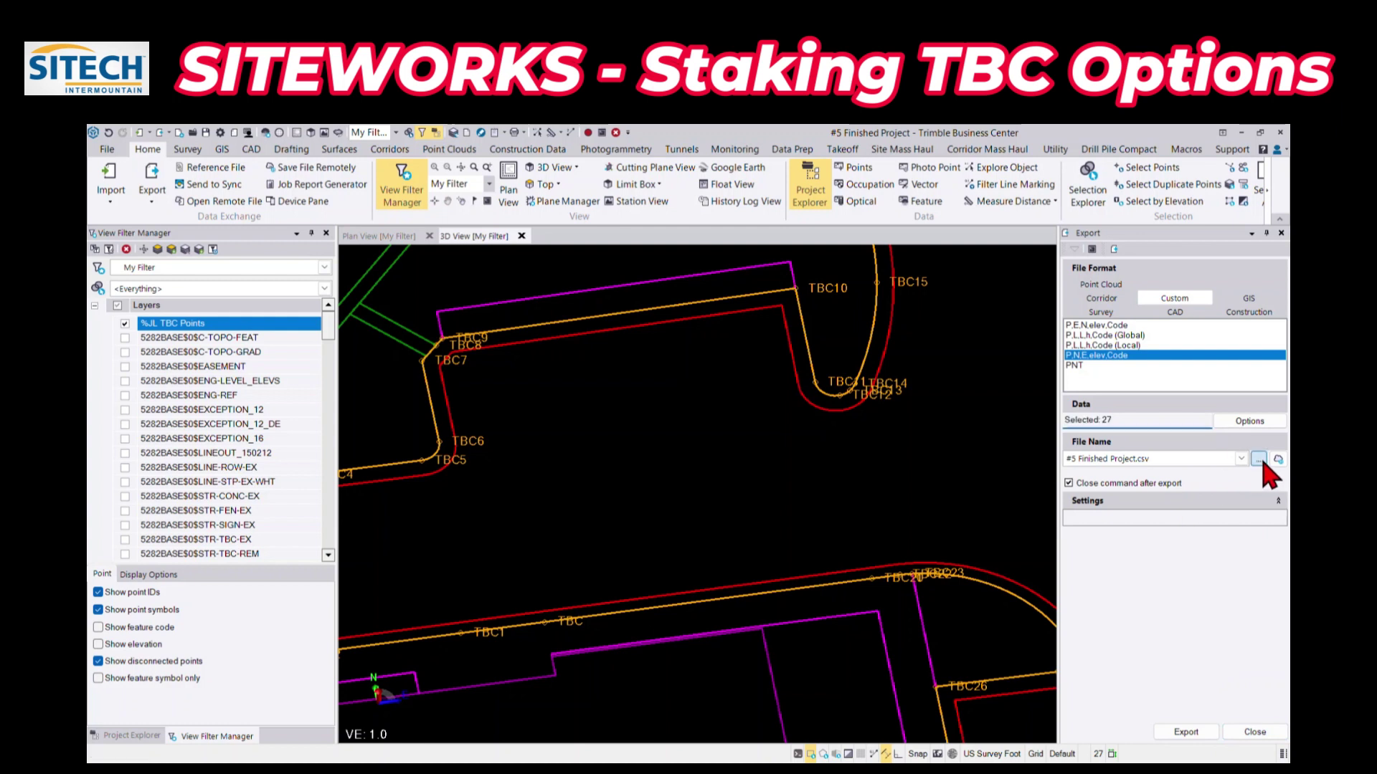
- Set the export file to TBC Call out Points in the Training Site 5 folder on the Elements (F:) drive
click(1258, 459)
scroll(301, 466, down, 2)
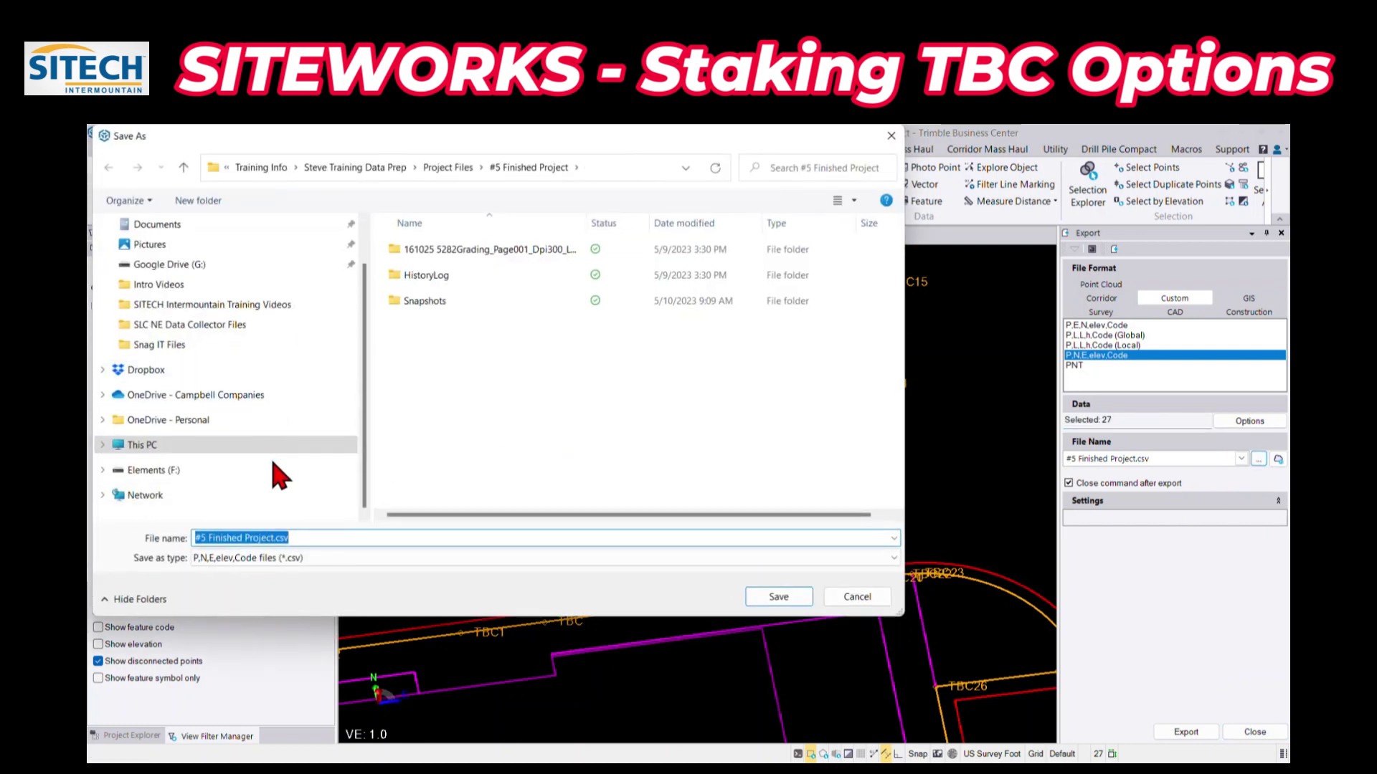
click(278, 479)
scroll(445, 445, down, 5)
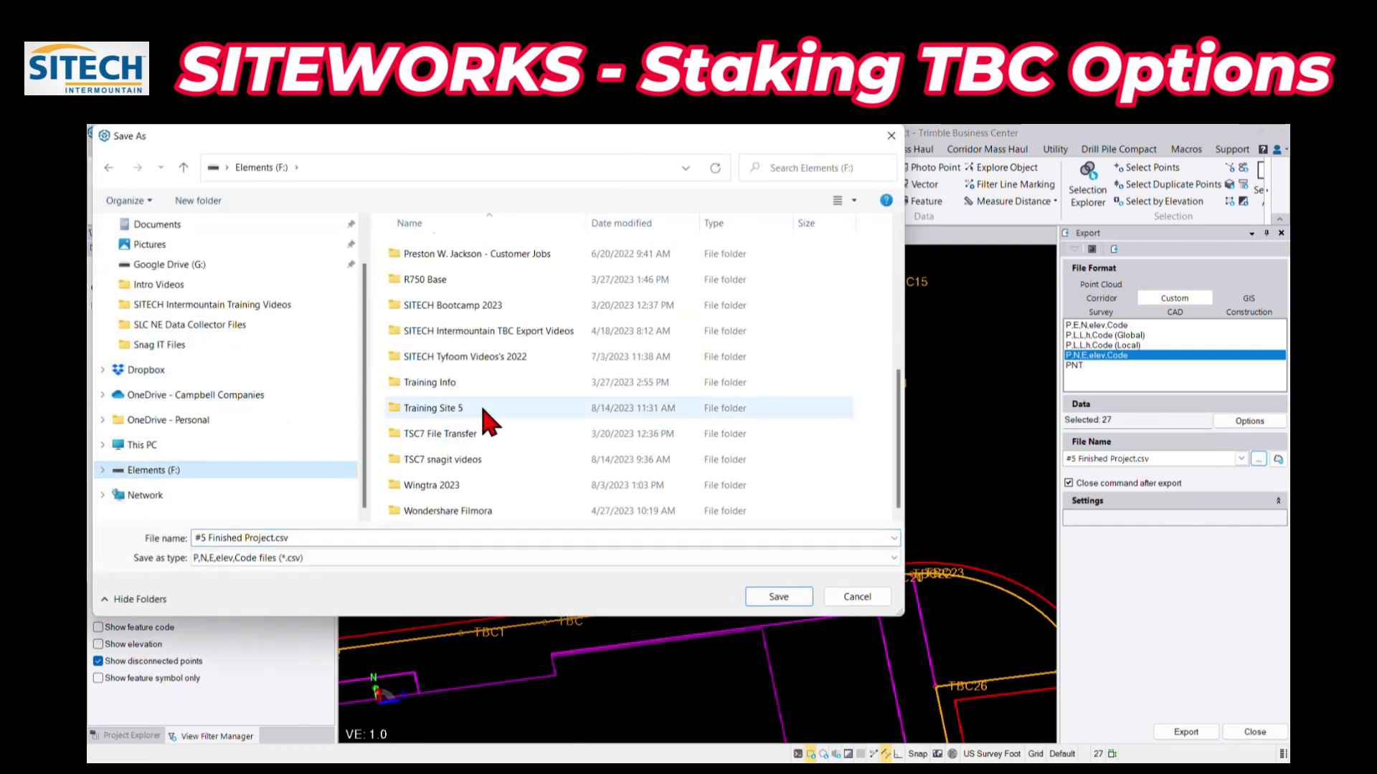
click(466, 408)
click(771, 610)
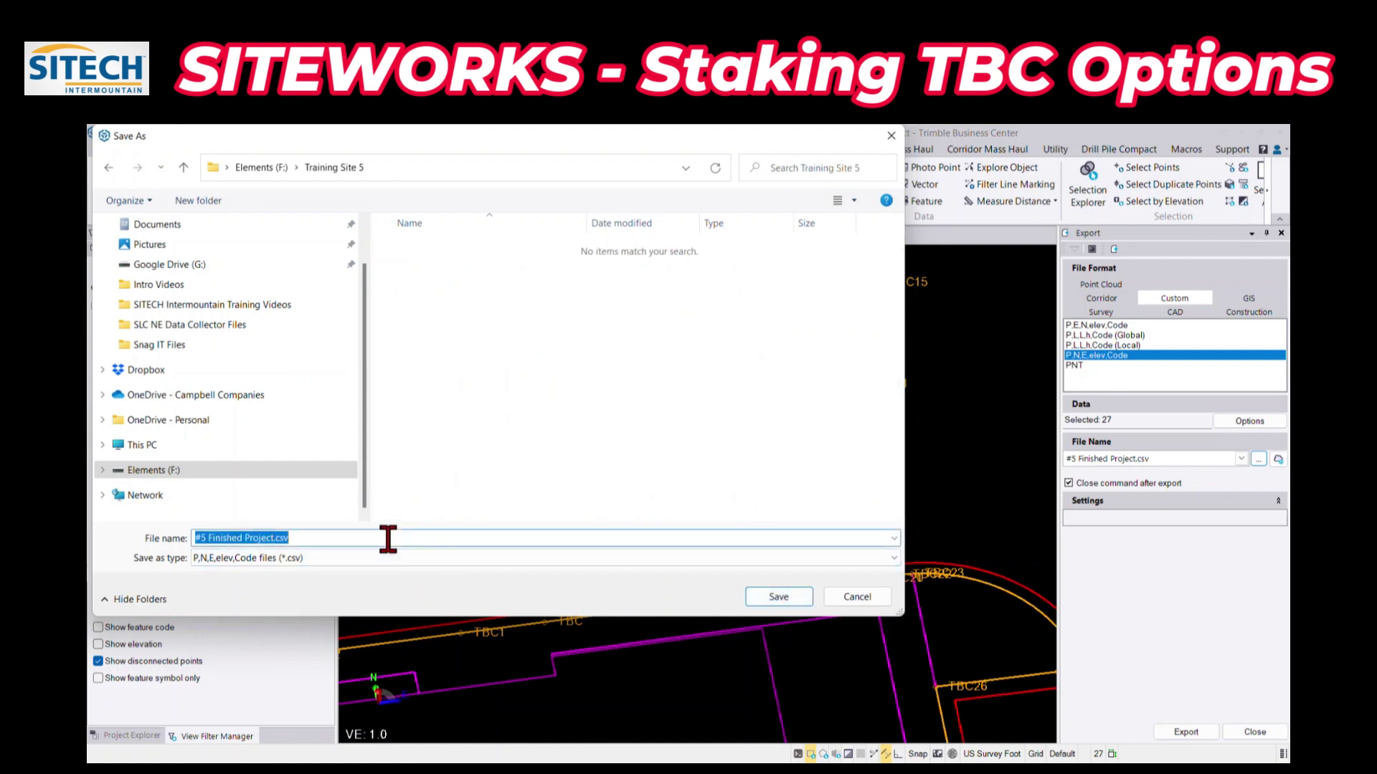
text(TBC Call out Points)
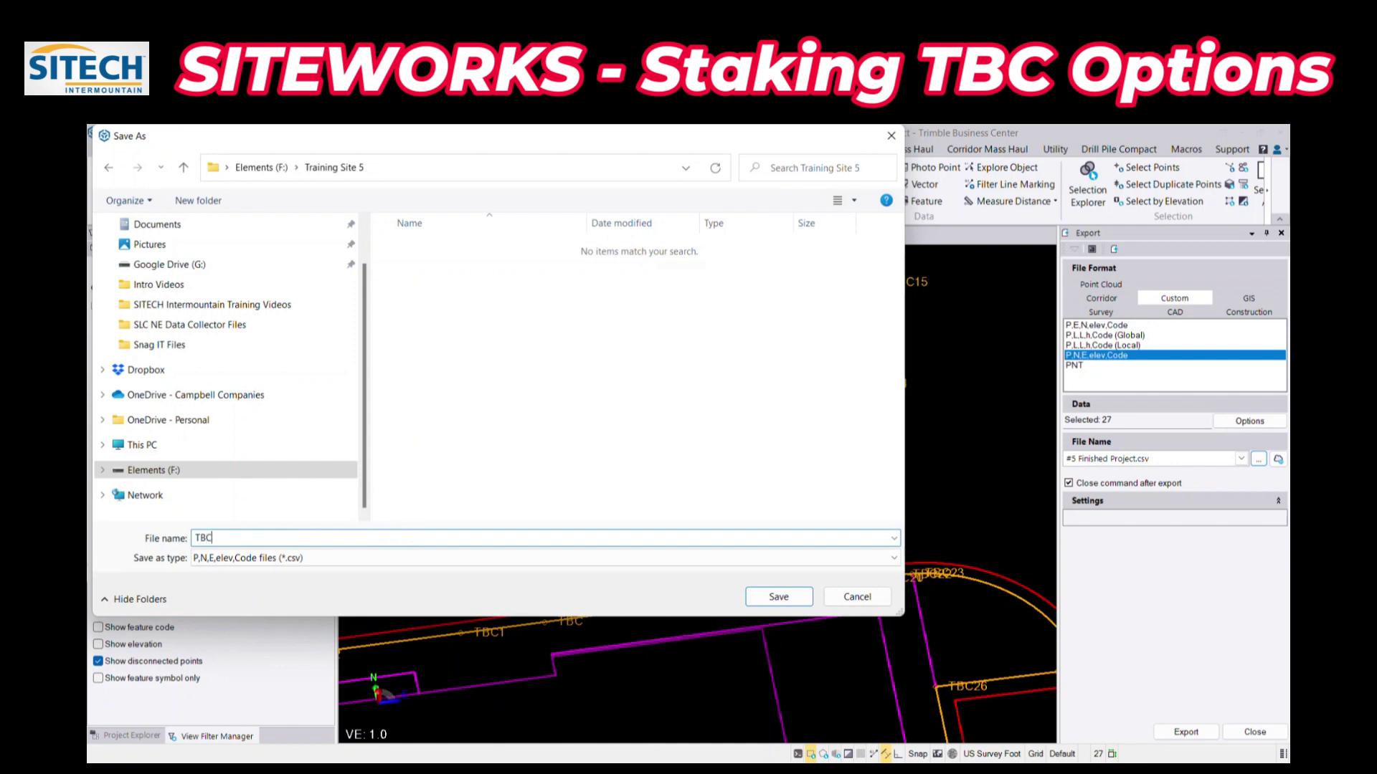
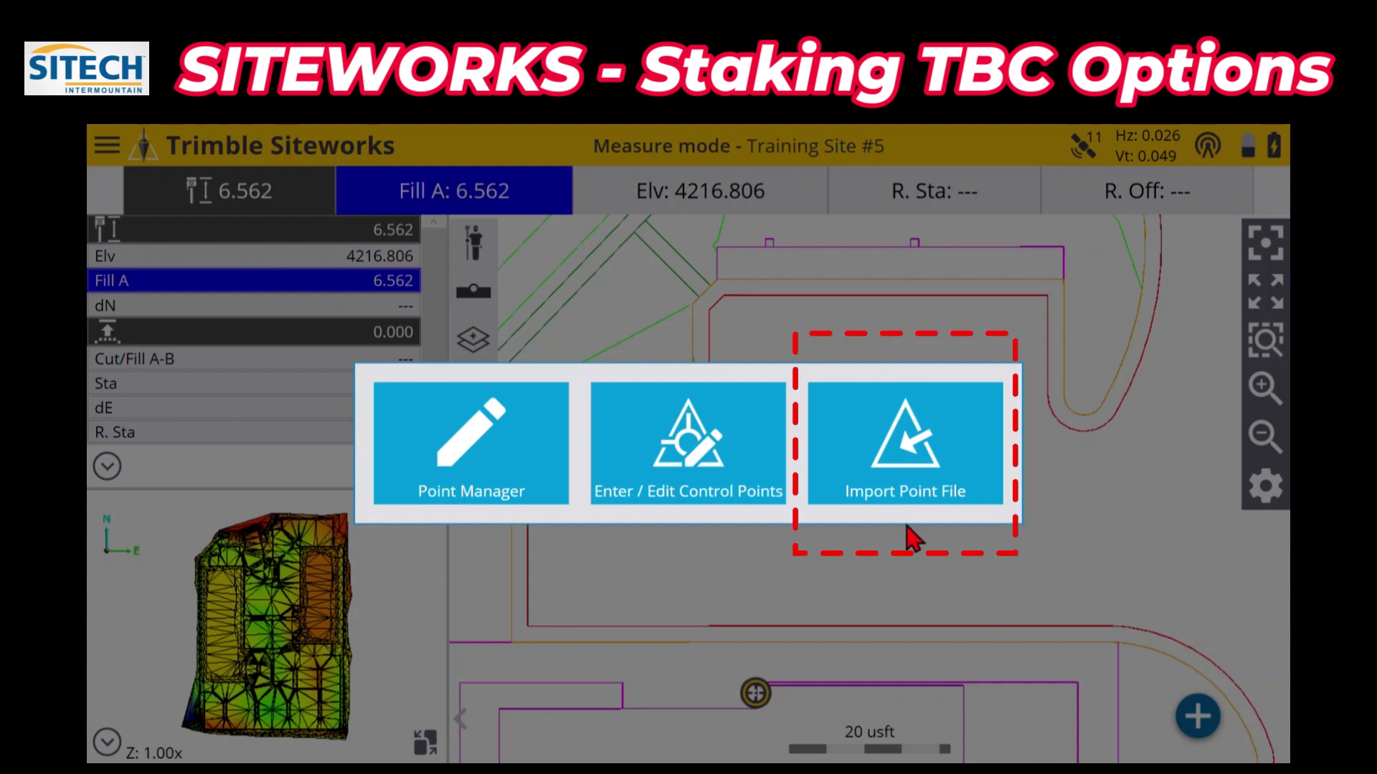
- Start a point file import in Trimble Siteworks with Stakeout points as the point type
click(966, 473)
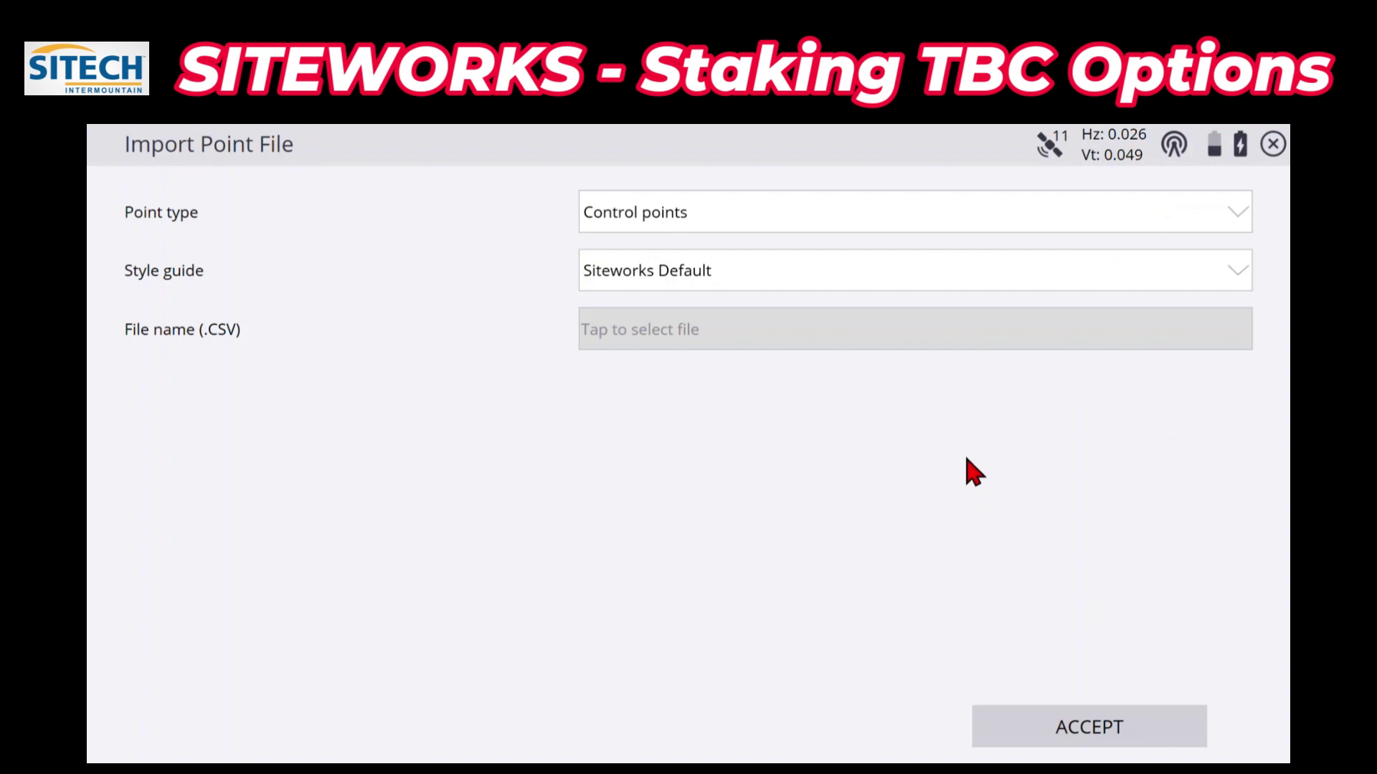
click(925, 230)
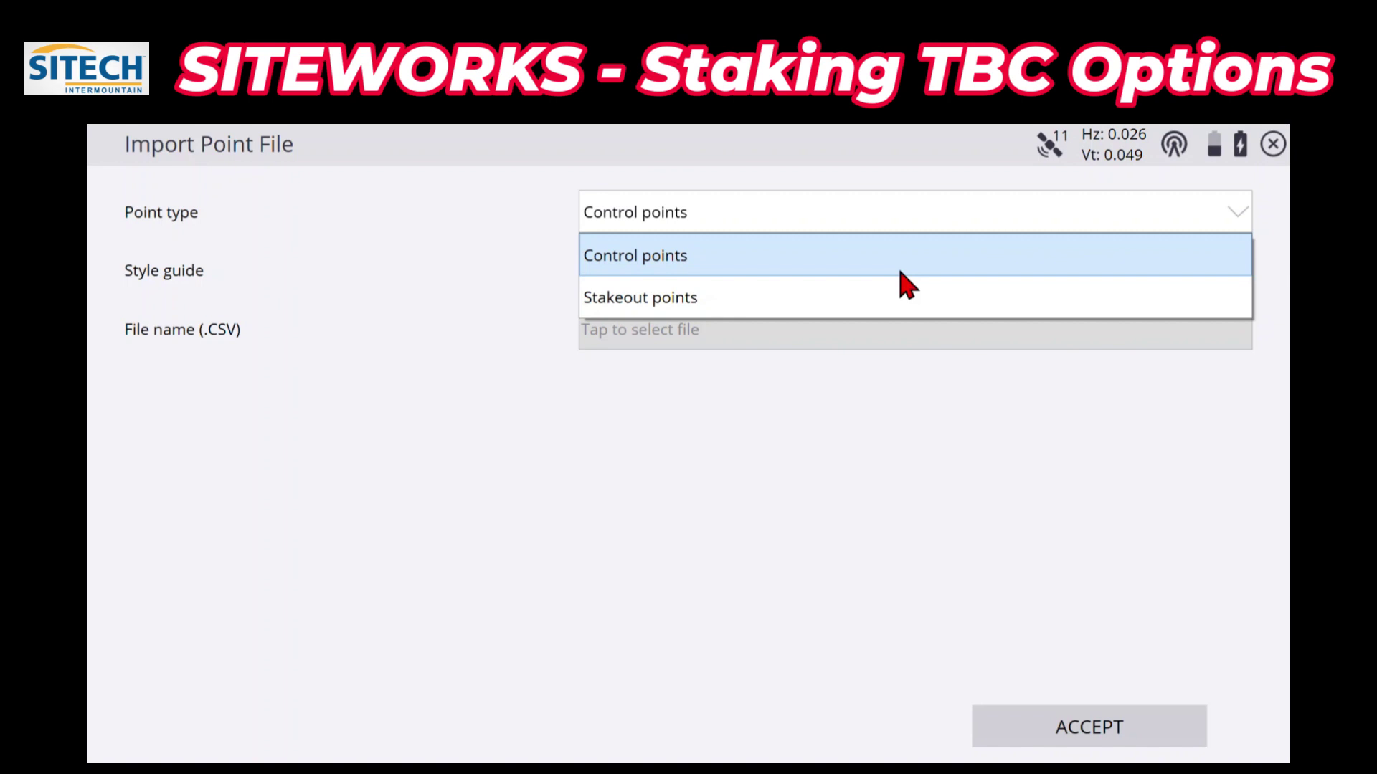
click(876, 308)
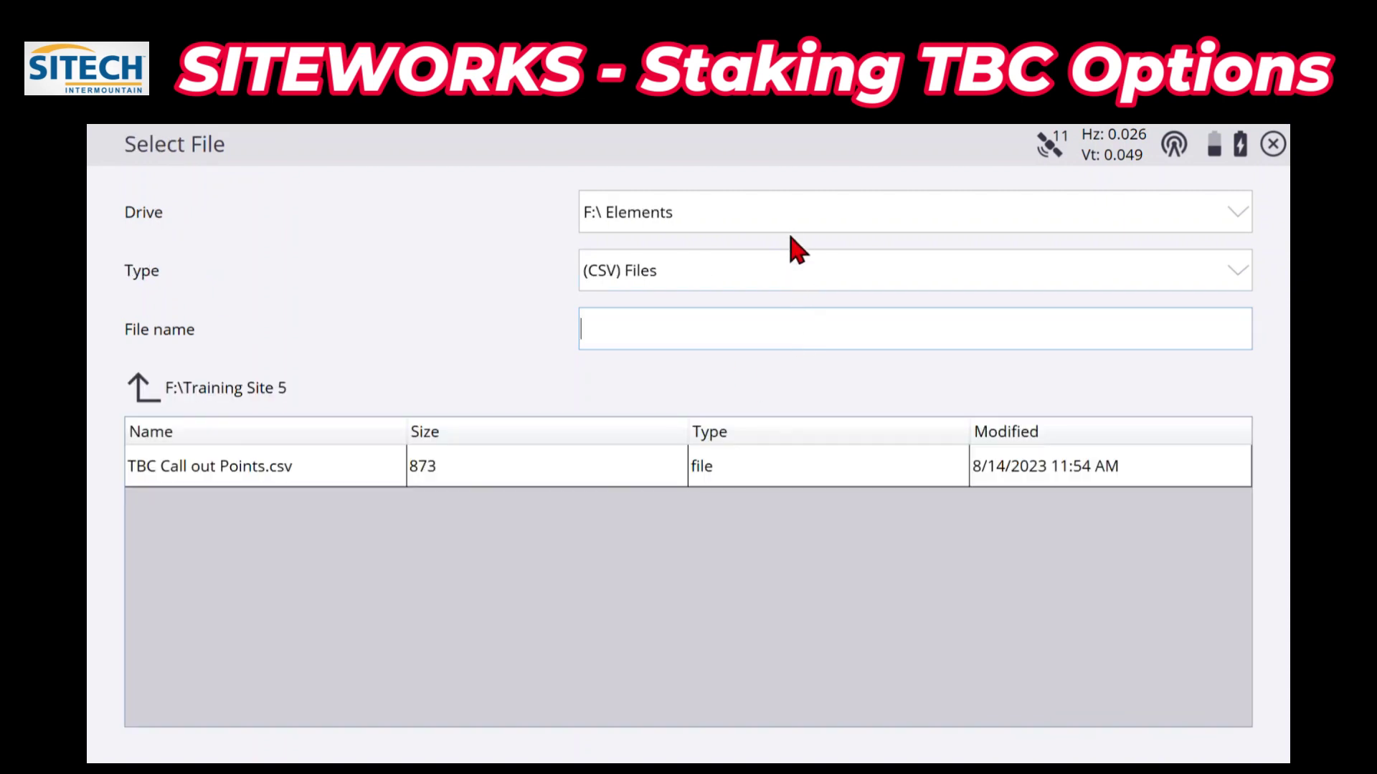
- Import the stakeout points from TBC Call out Points.csv in the Training Site 5 folder on the F: drive
click(790, 227)
click(764, 338)
scroll(419, 500, down, 10)
click(343, 502)
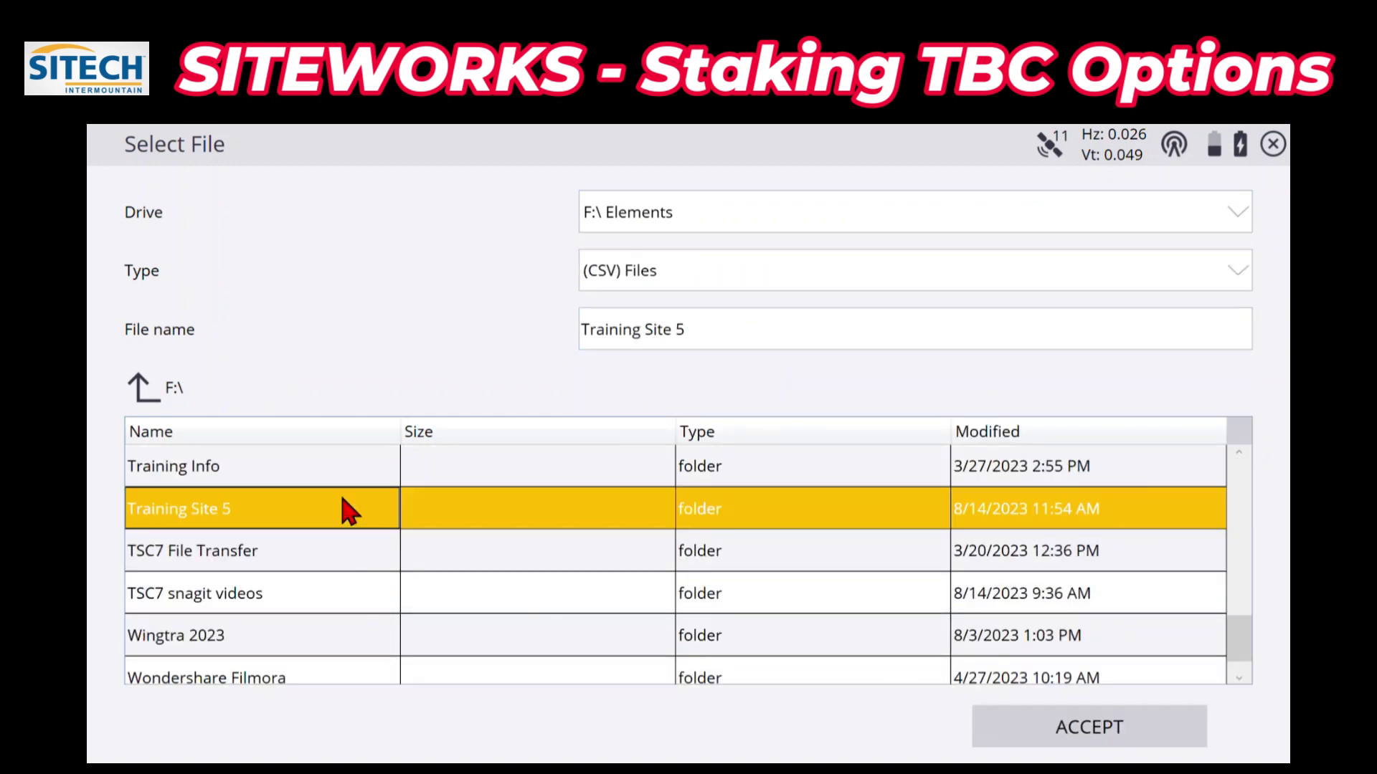
click(1004, 739)
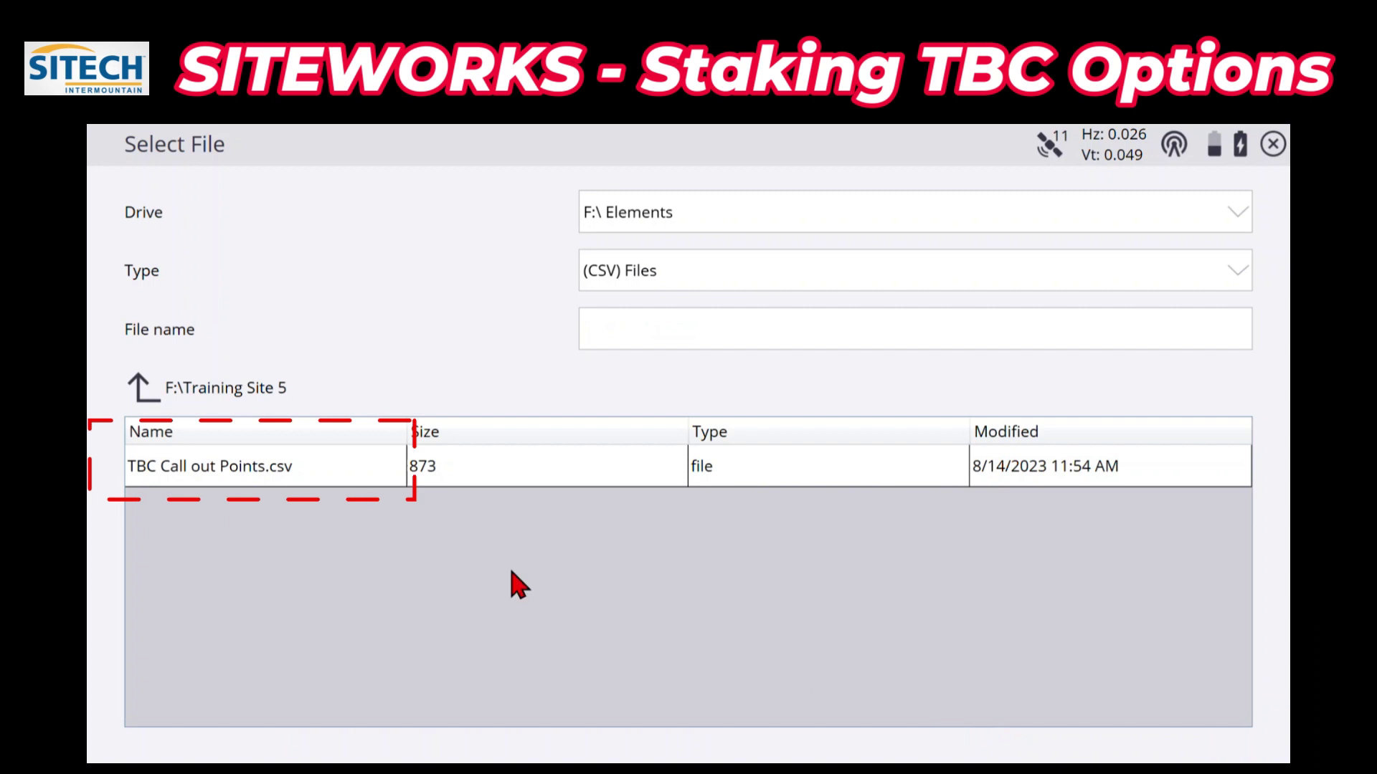
click(294, 479)
click(1040, 727)
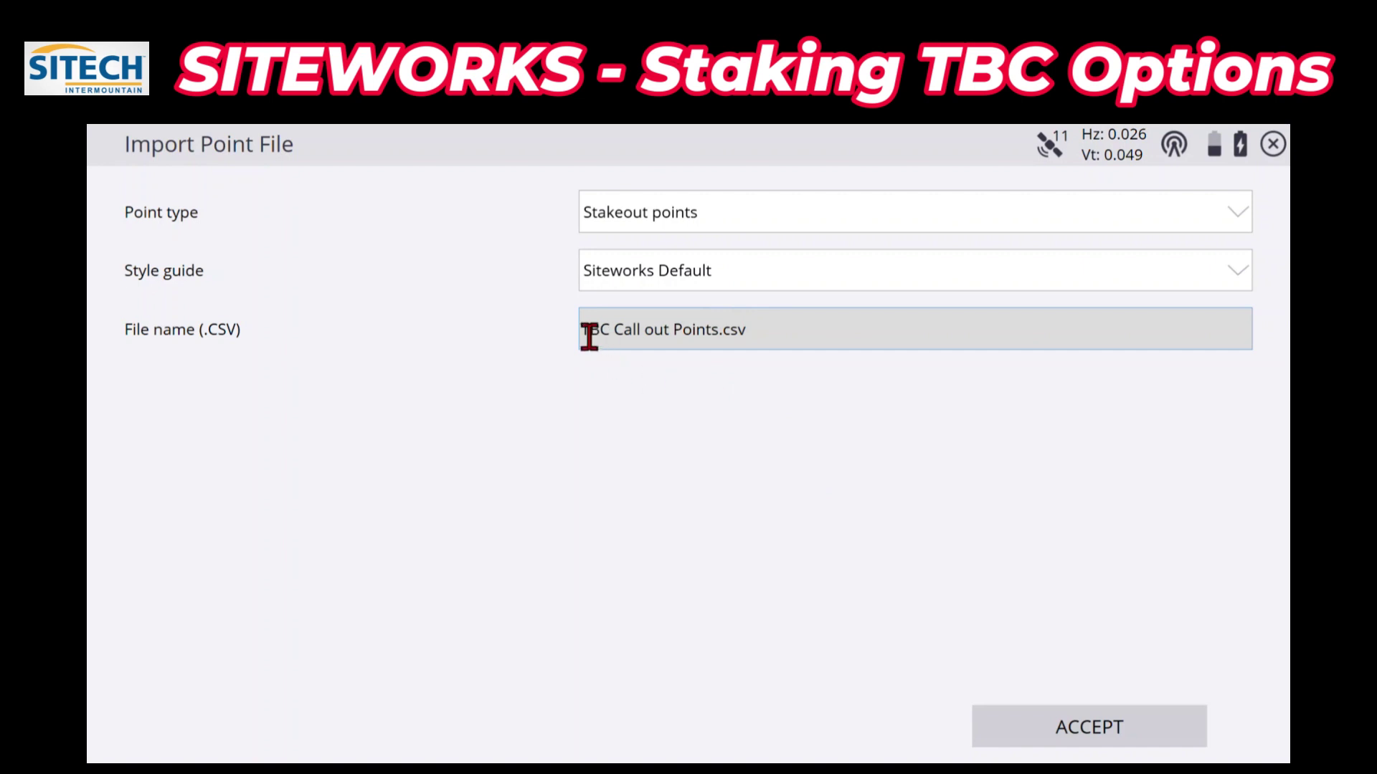
click(1044, 721)
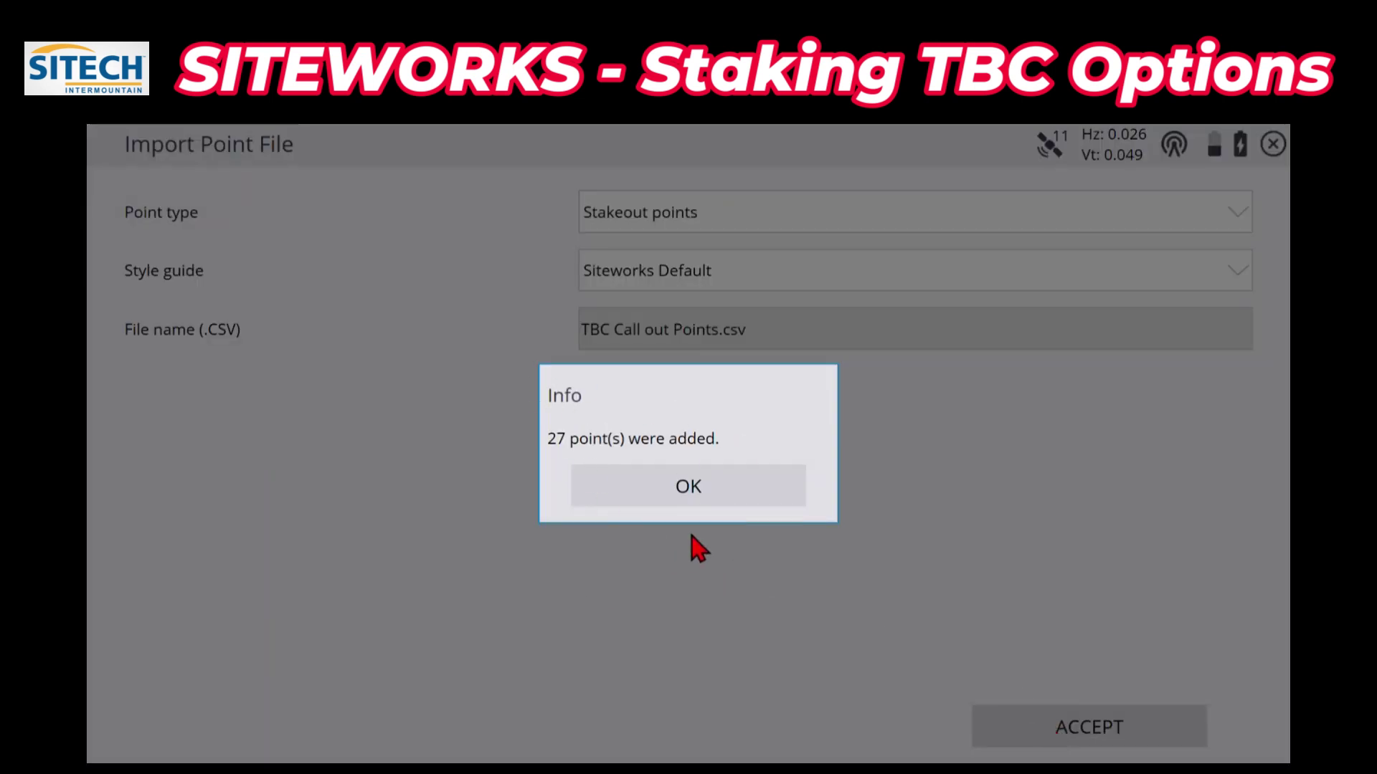
click(725, 495)
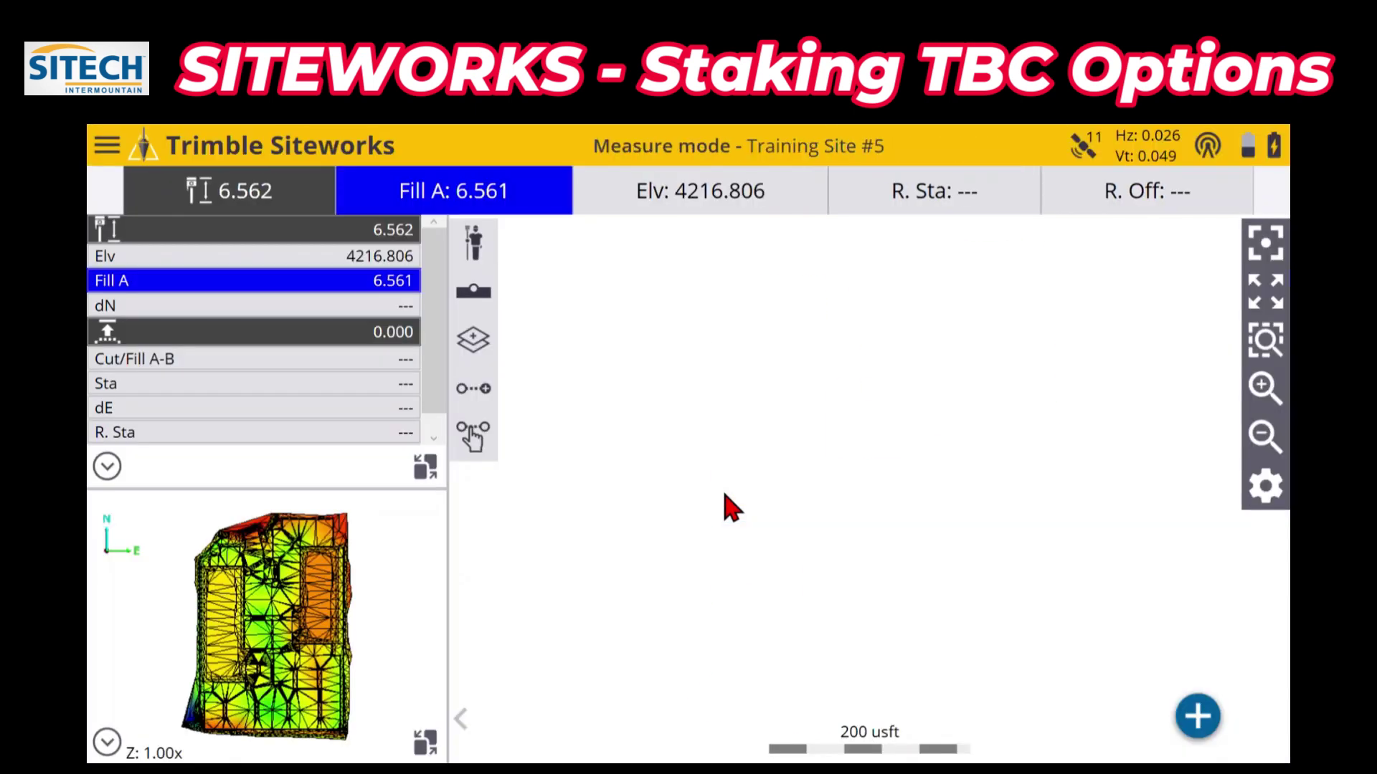
- Move the current position just south of the TBC1 point on the straight curb line below the parking bay
click(1262, 343)
drag(692, 399, 925, 307)
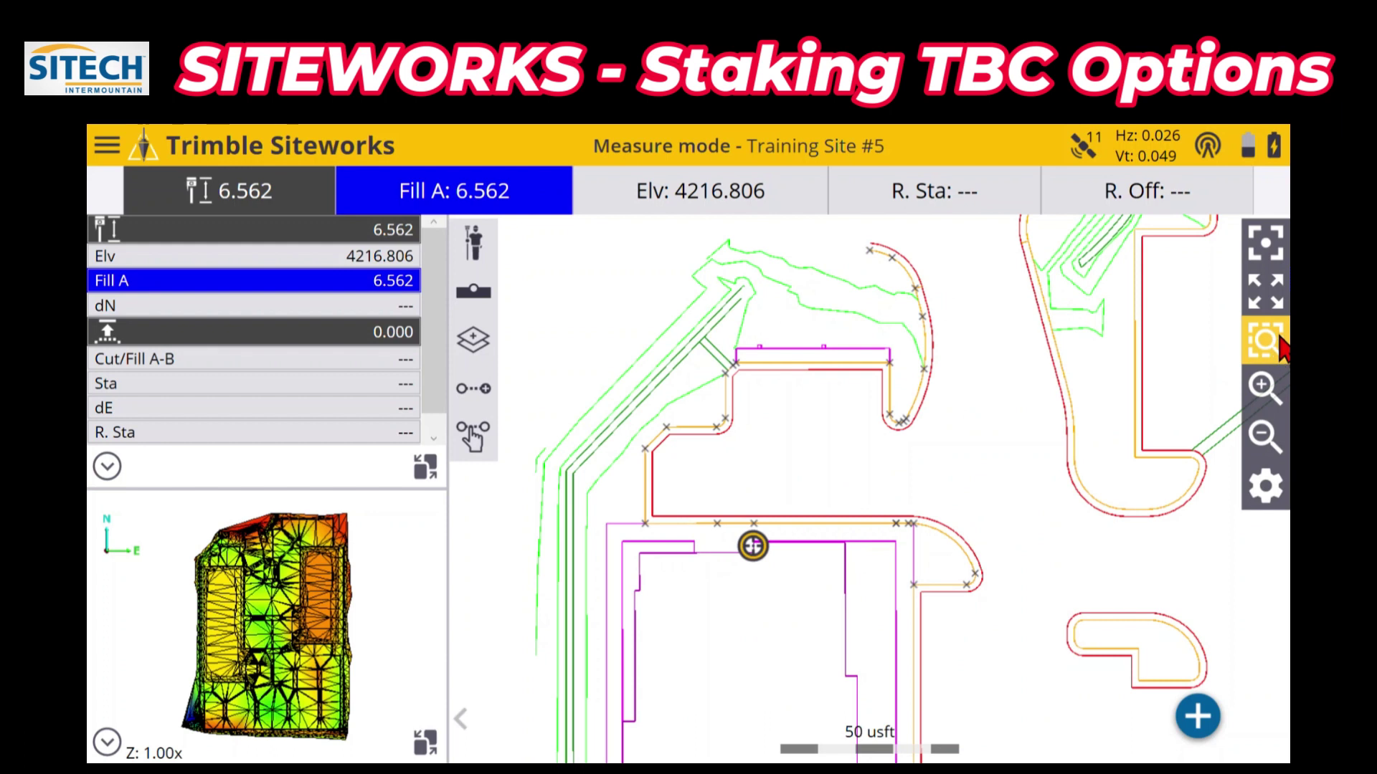
click(1264, 387)
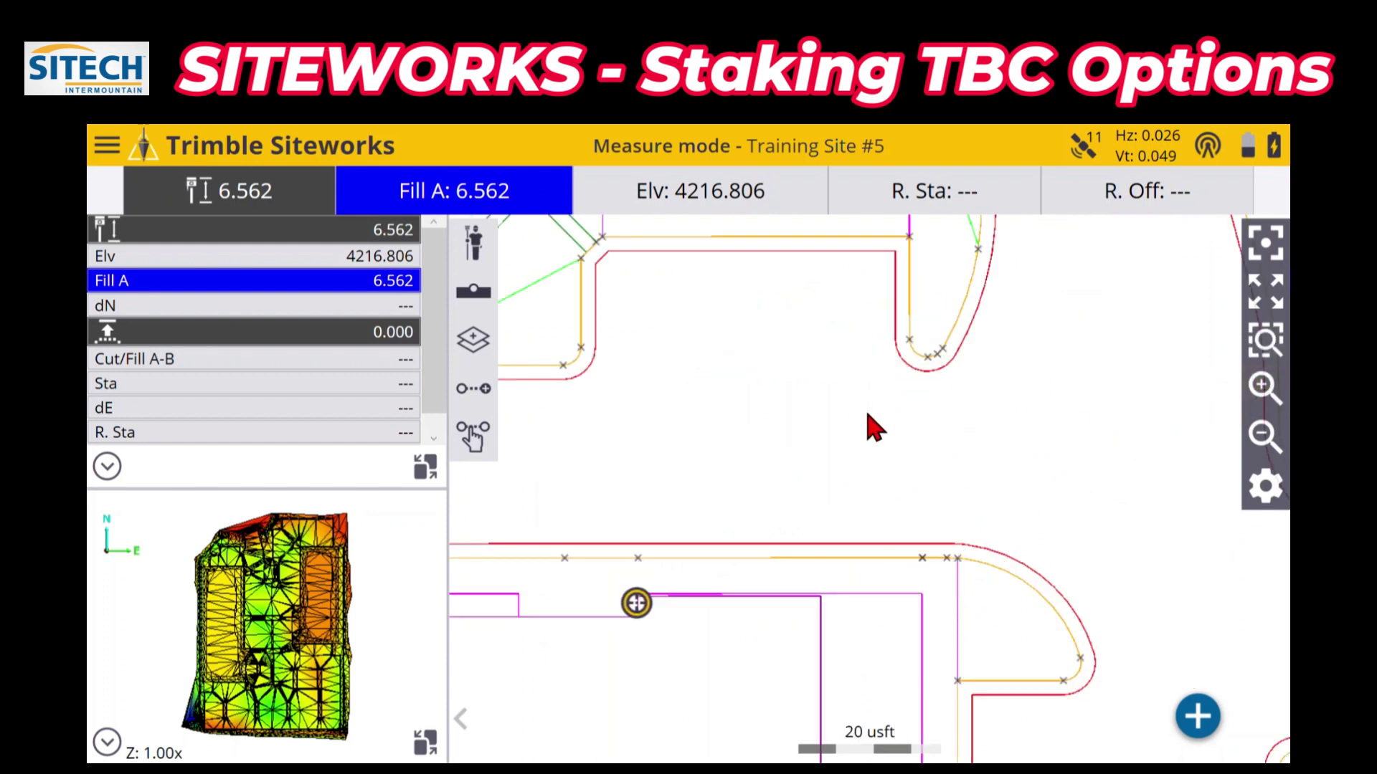
scroll(870, 428, up, 5)
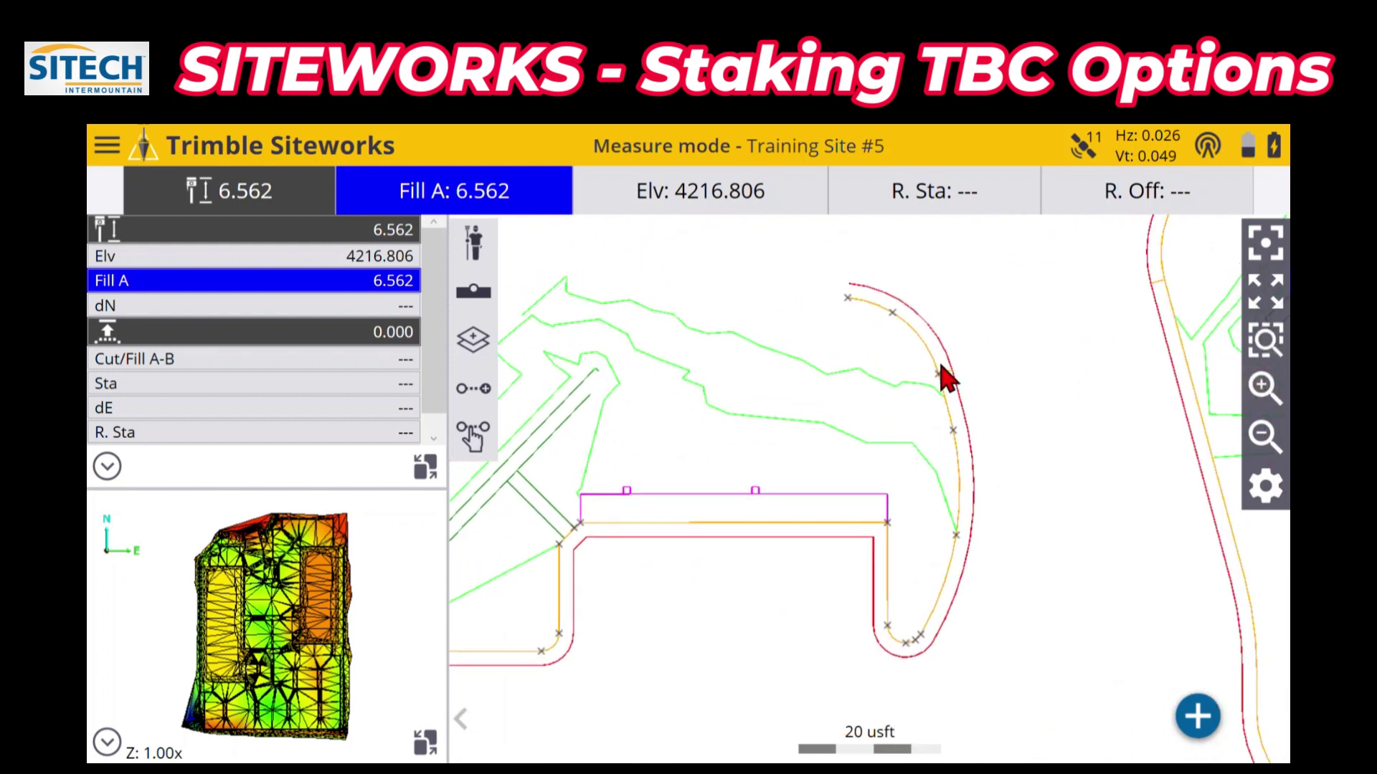
click(941, 377)
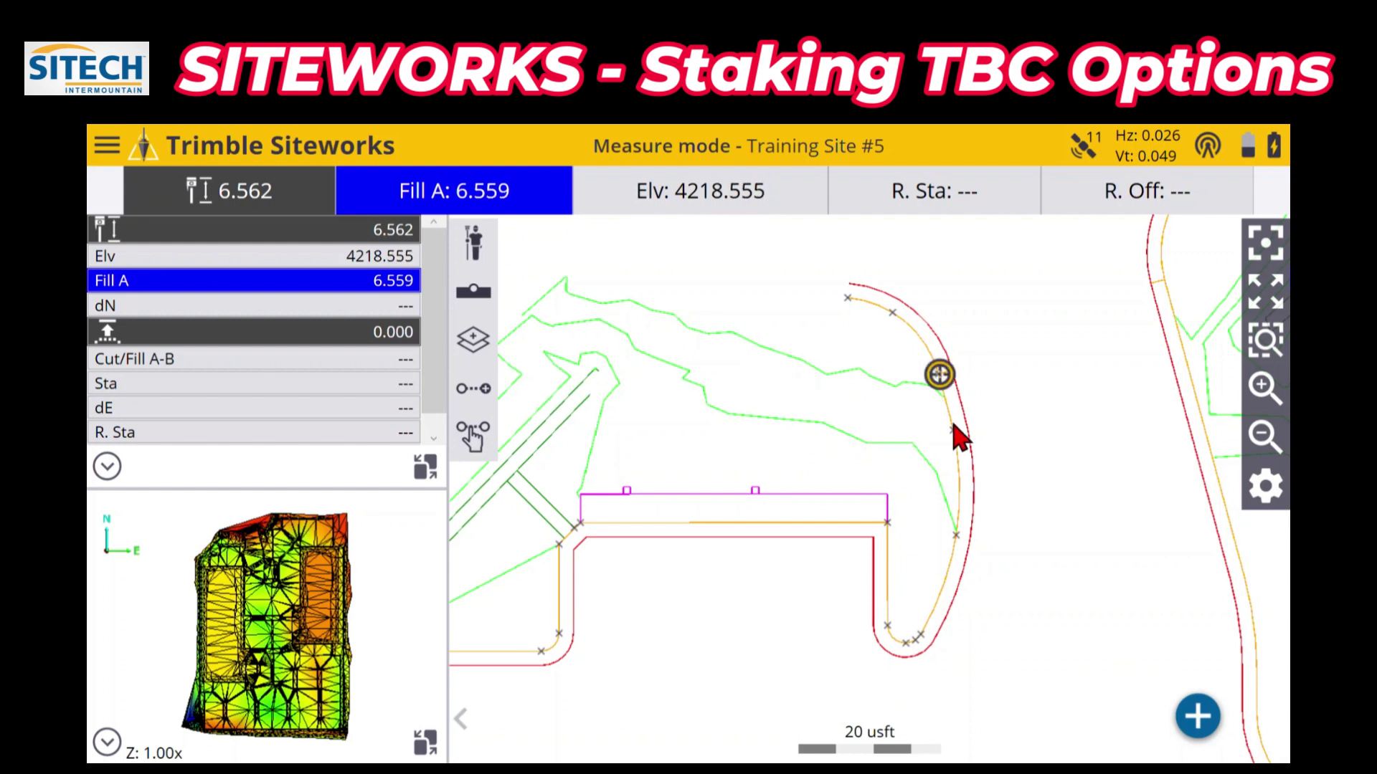
drag(922, 578, 872, 538)
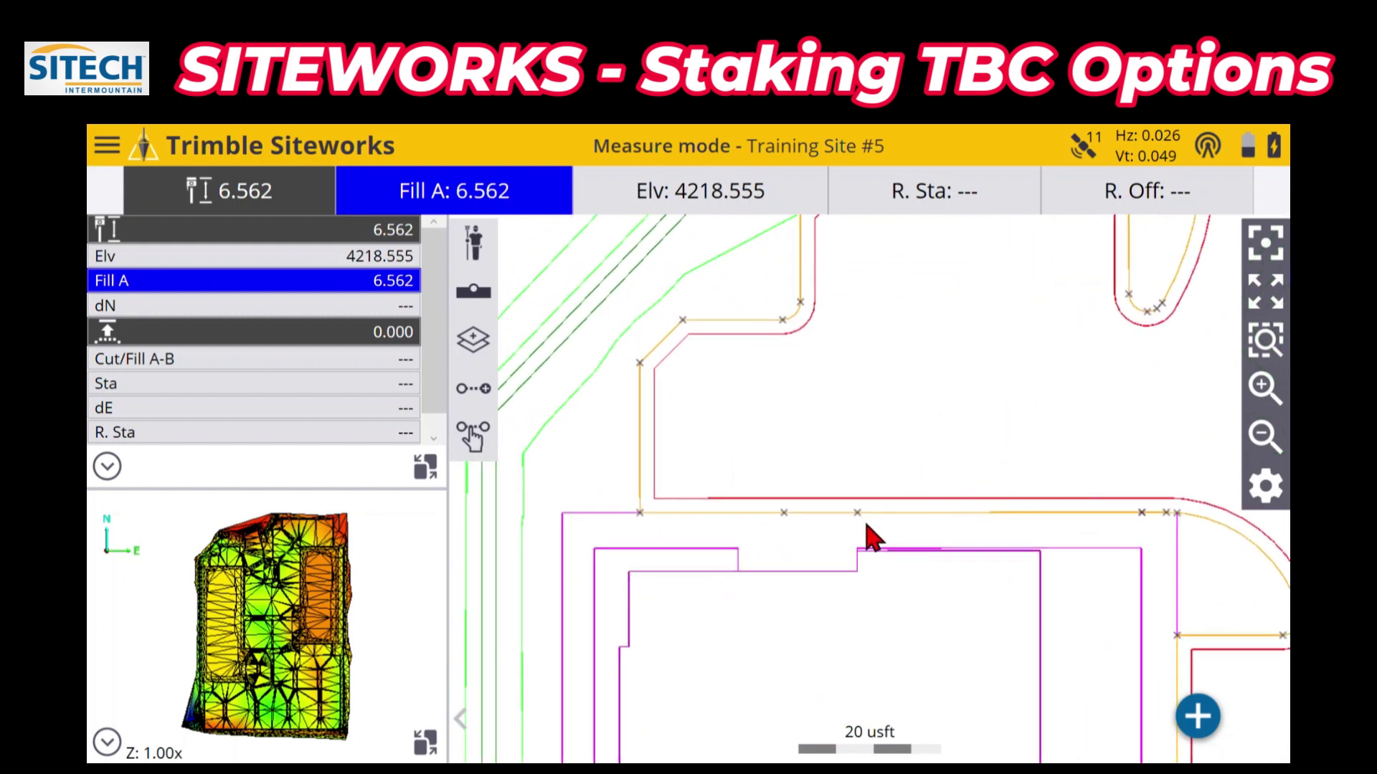
click(784, 515)
click(745, 560)
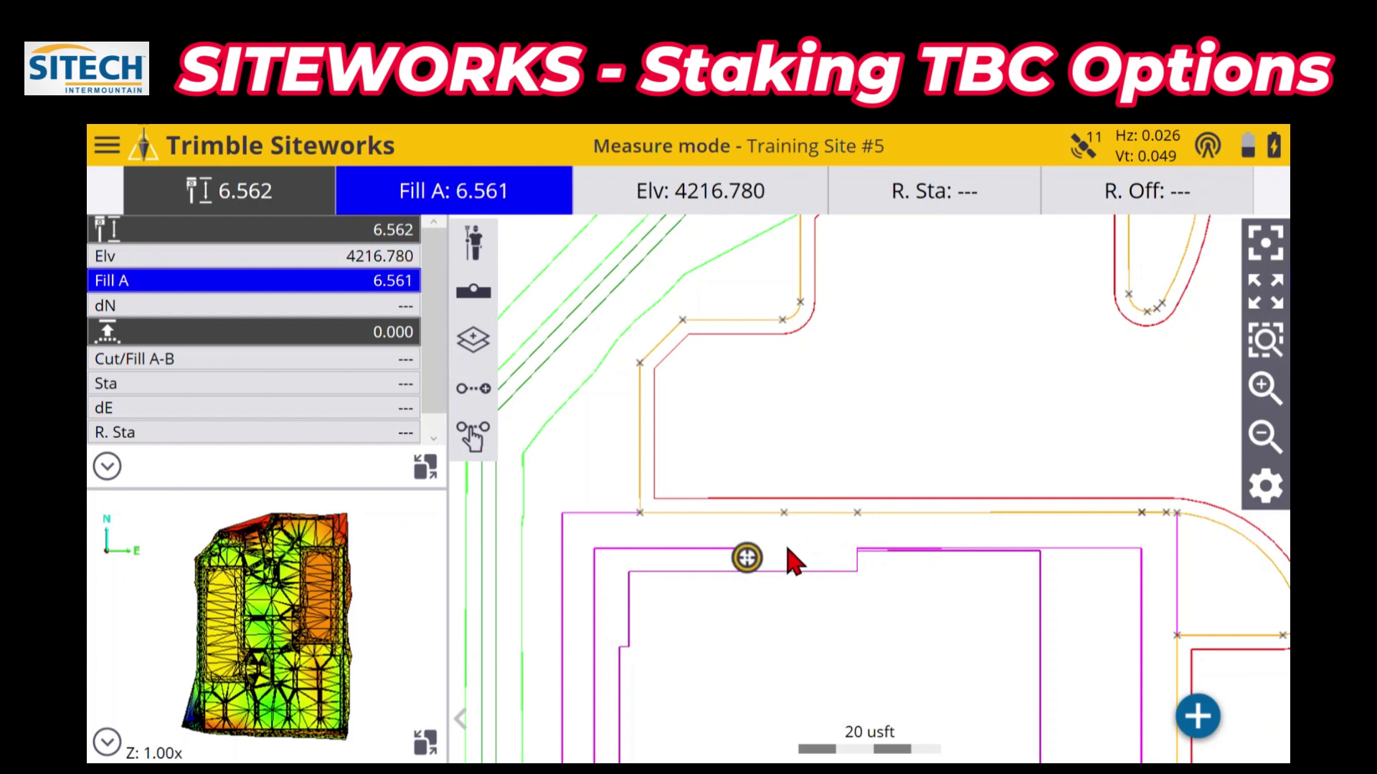
click(789, 549)
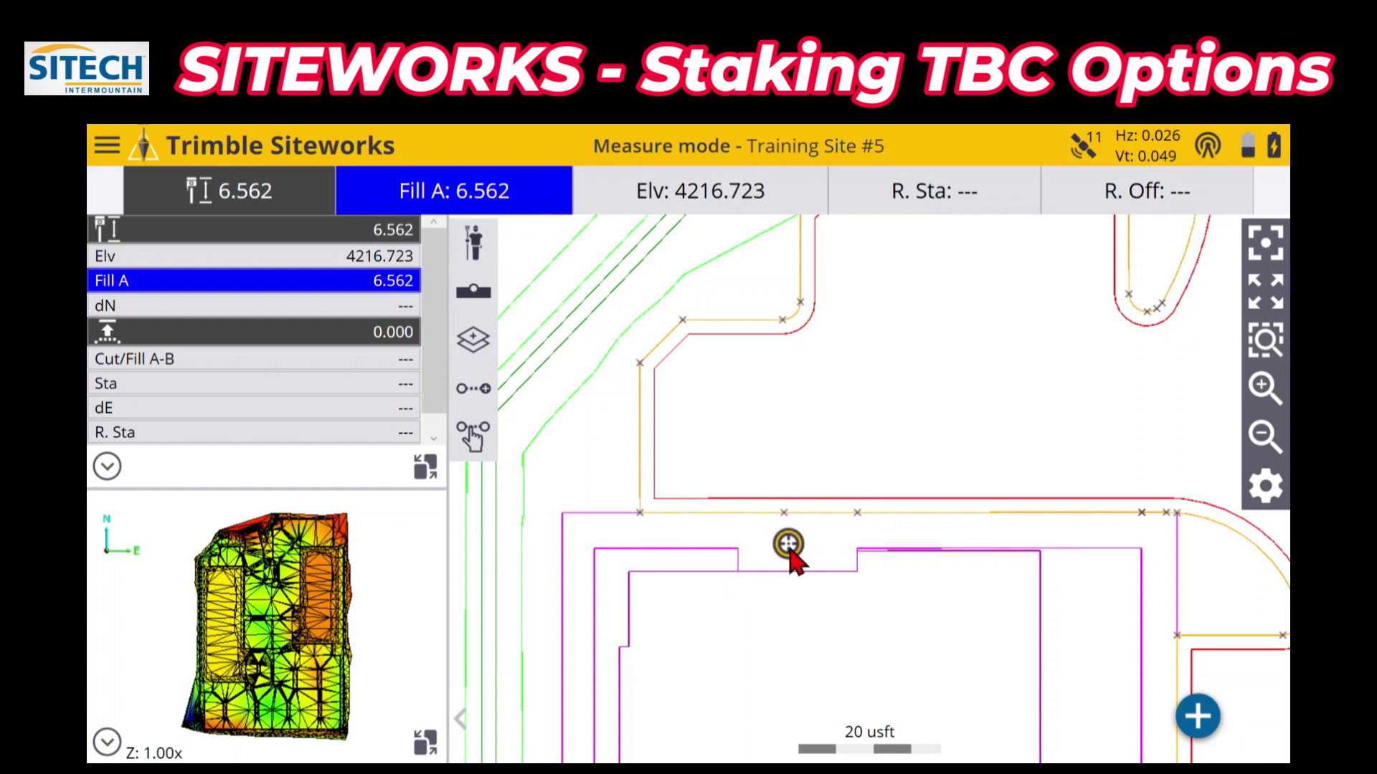
click(669, 517)
click(437, 420)
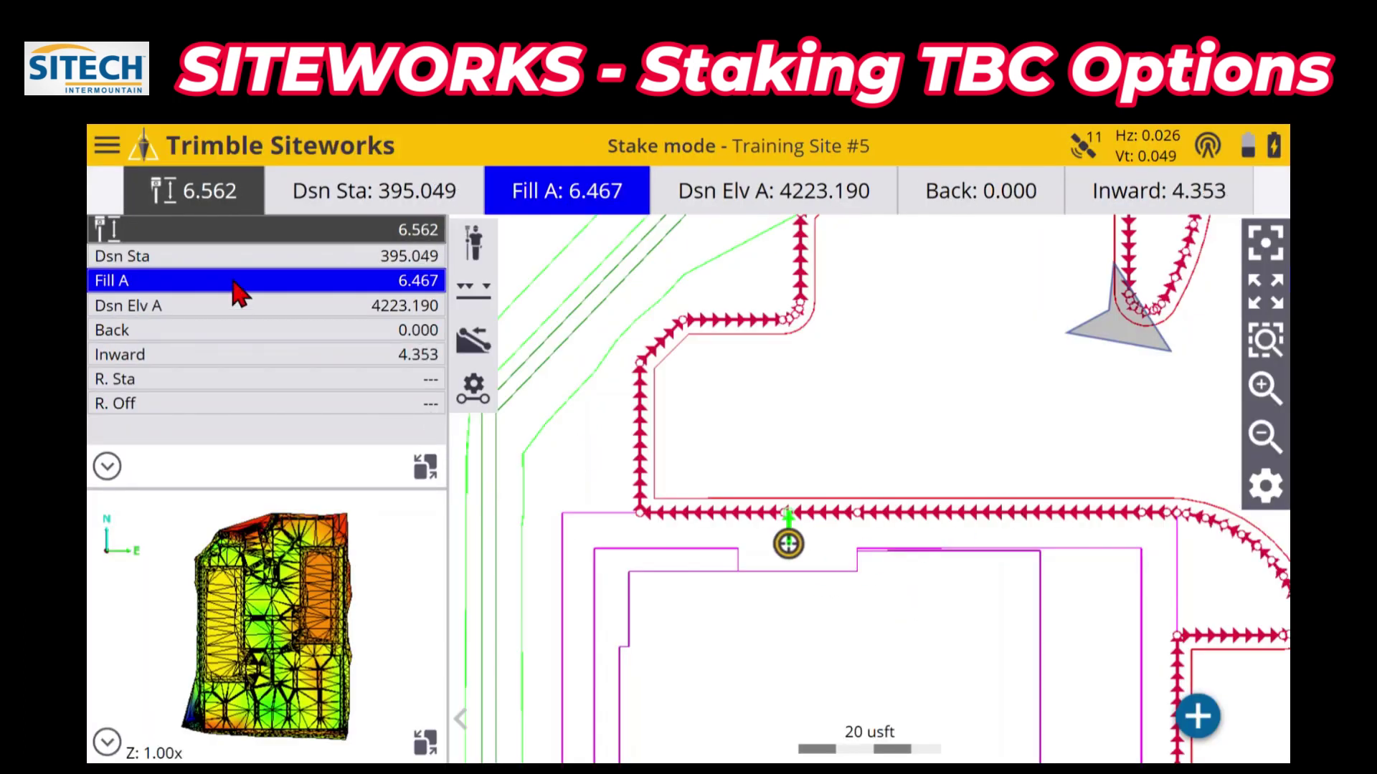
click(107, 146)
click(188, 264)
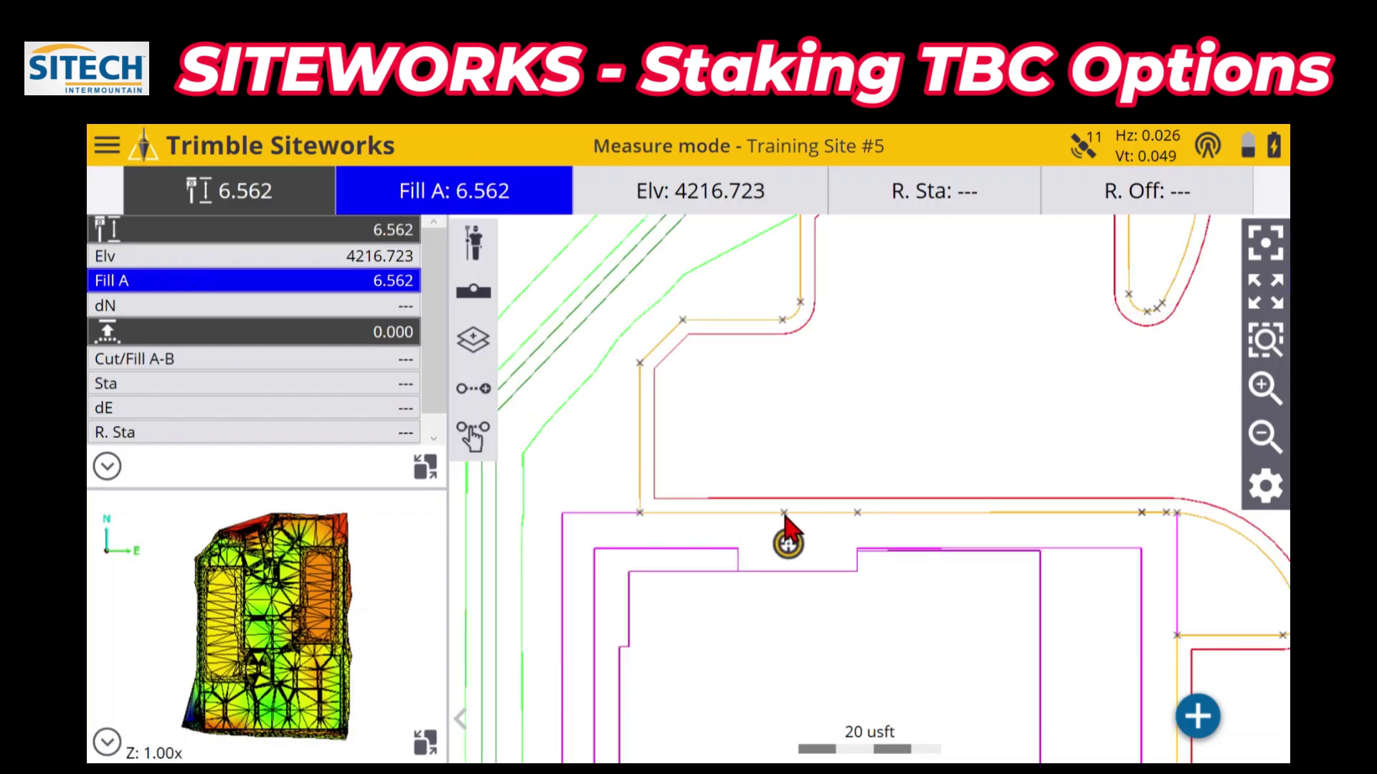
- Stake the imported point TBC1 on the curb line
click(785, 514)
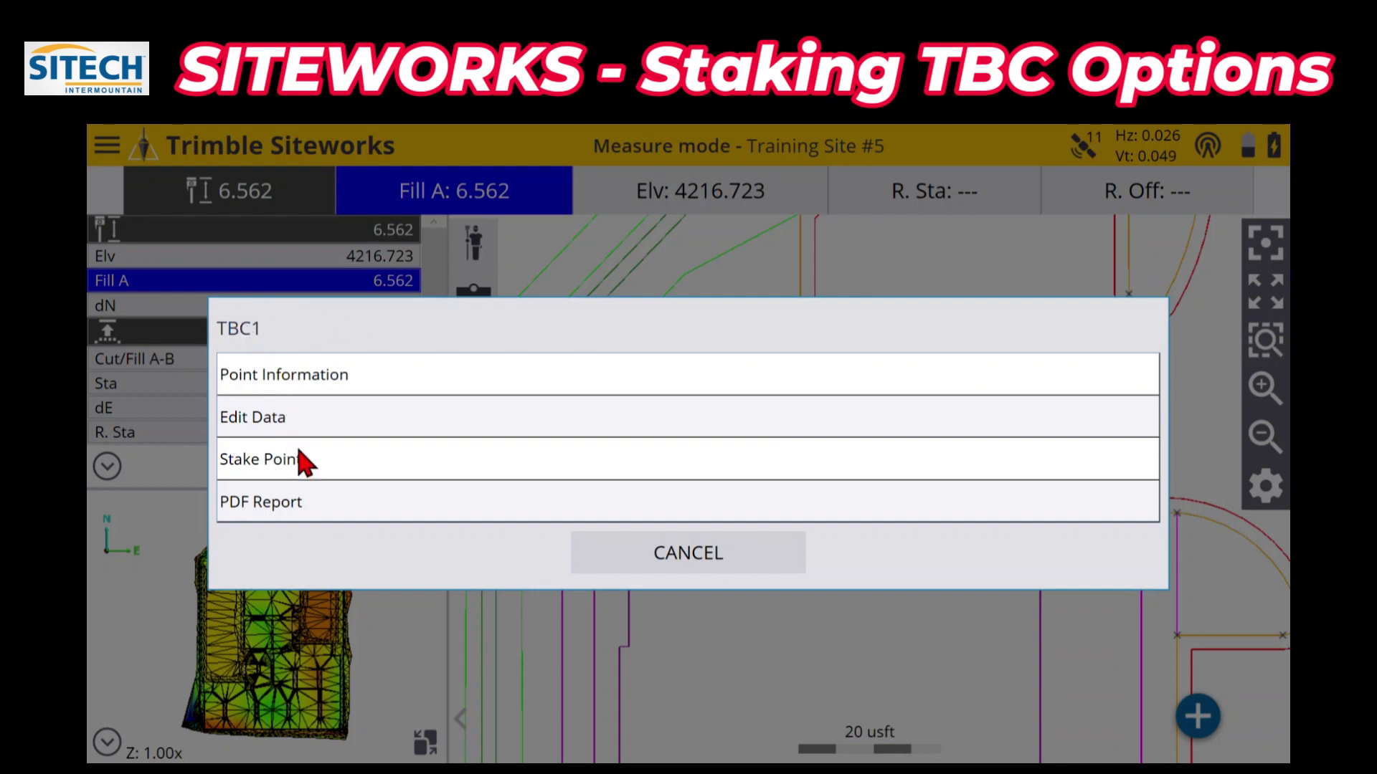
click(322, 462)
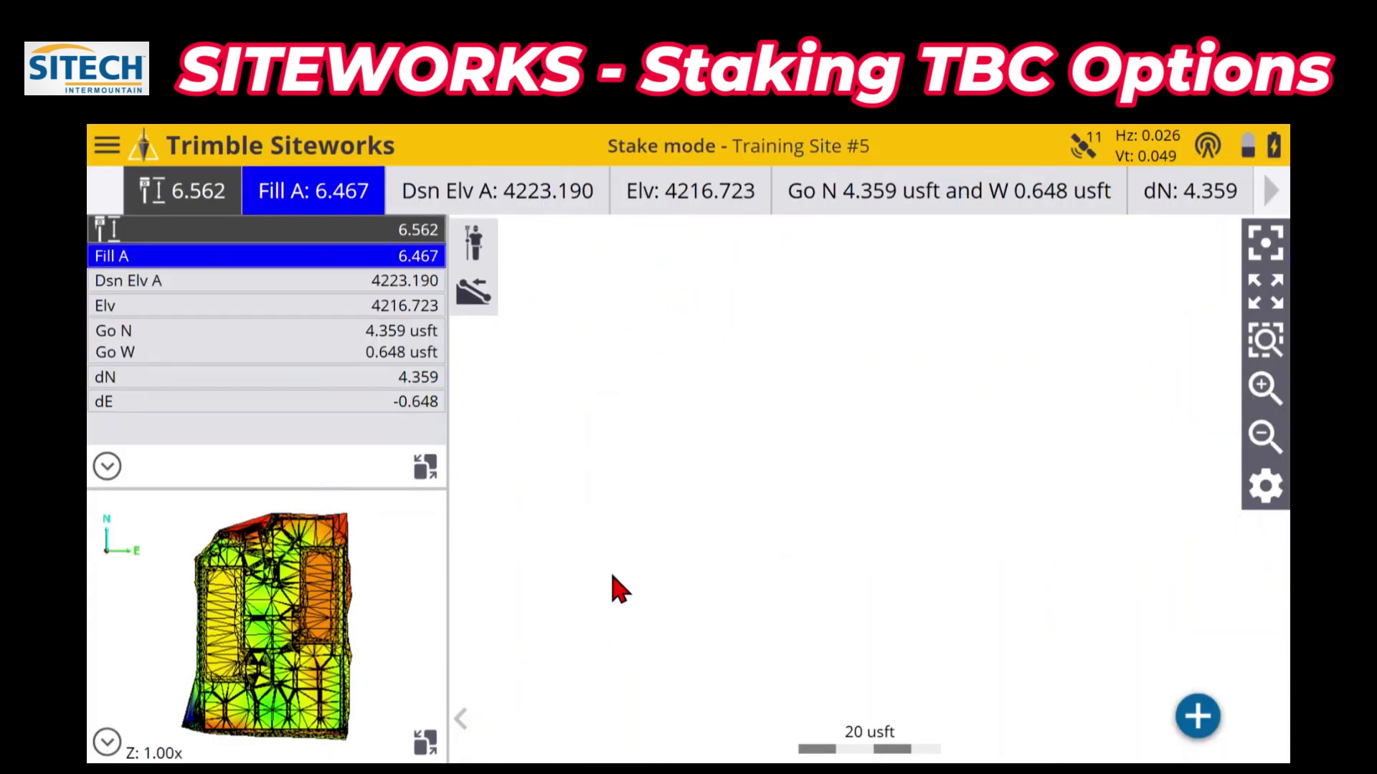
click(1250, 387)
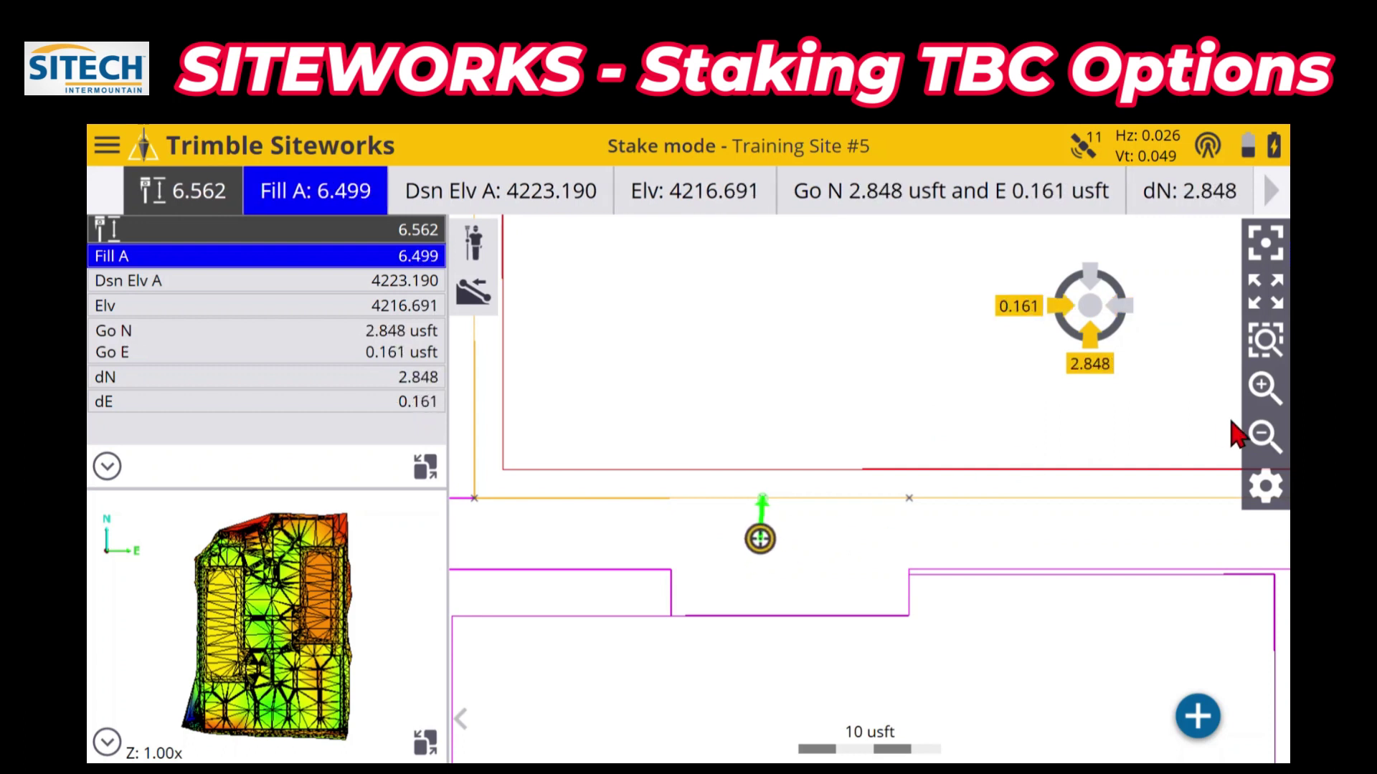
click(1265, 437)
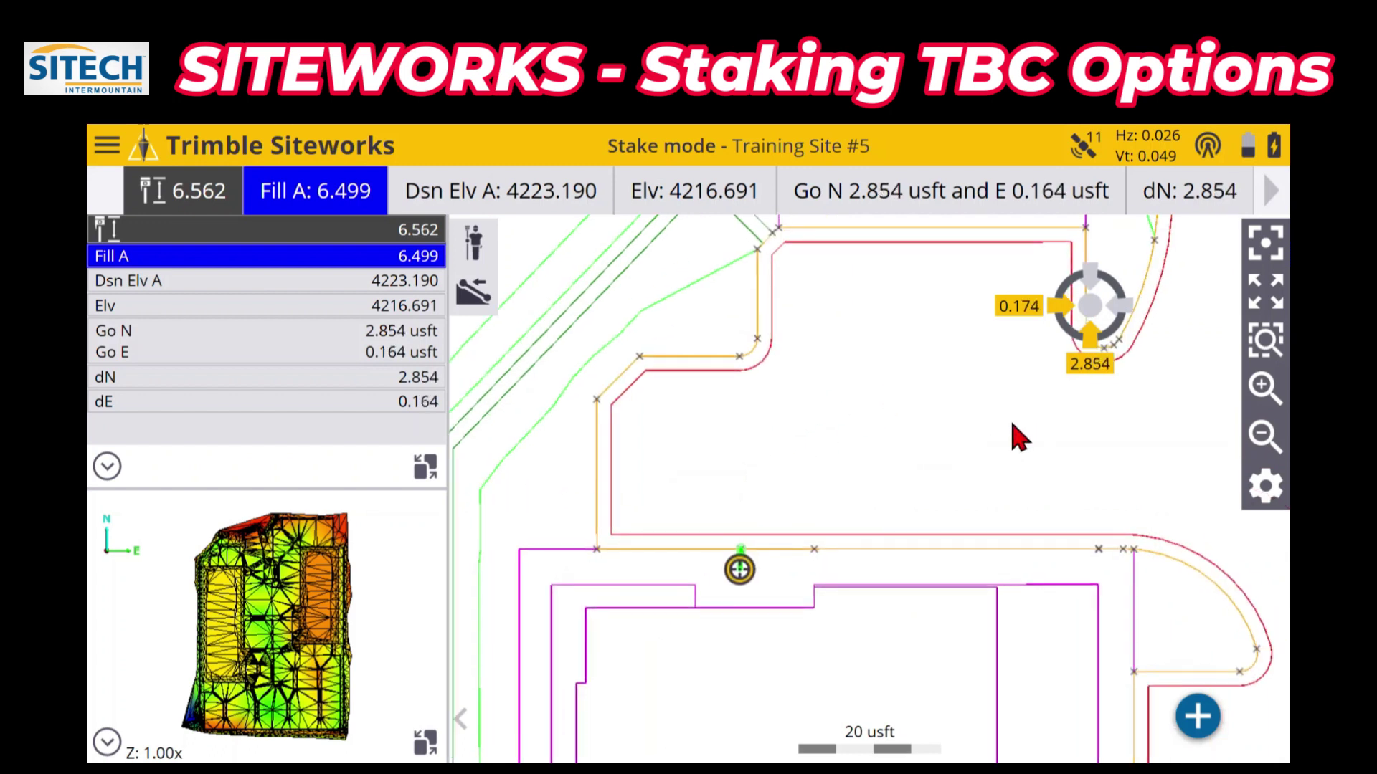
click(1272, 439)
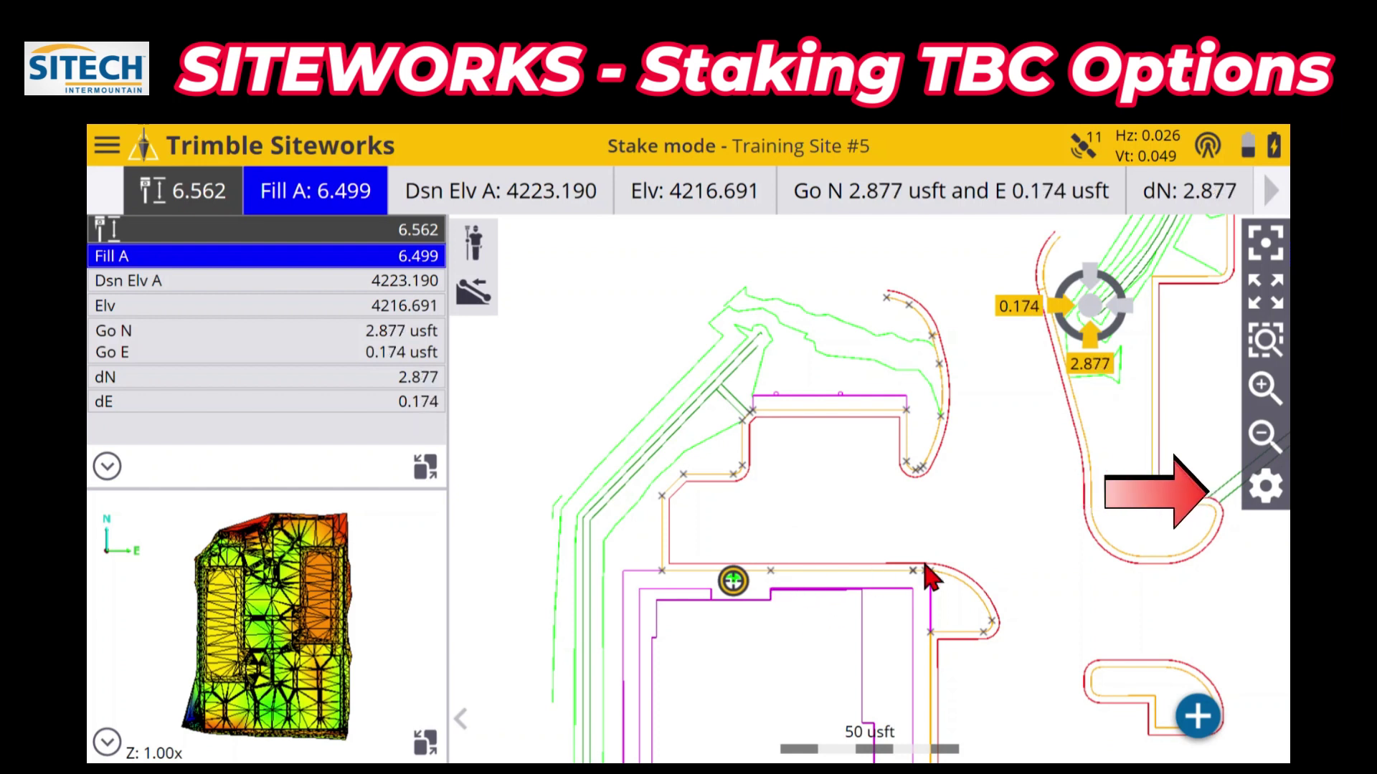
- Show the point names on the map and view the labels along the TBC curb line
click(1265, 487)
click(143, 252)
click(1048, 729)
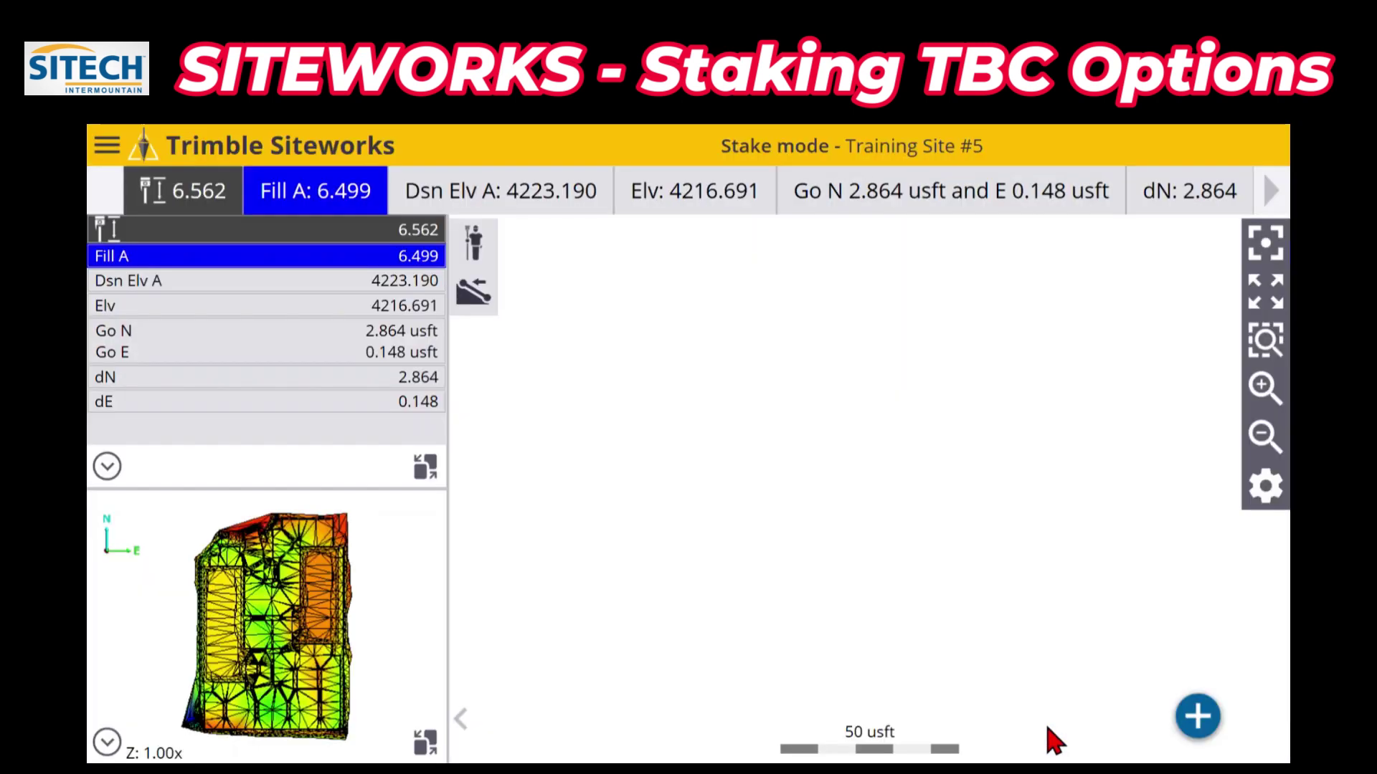
click(1263, 388)
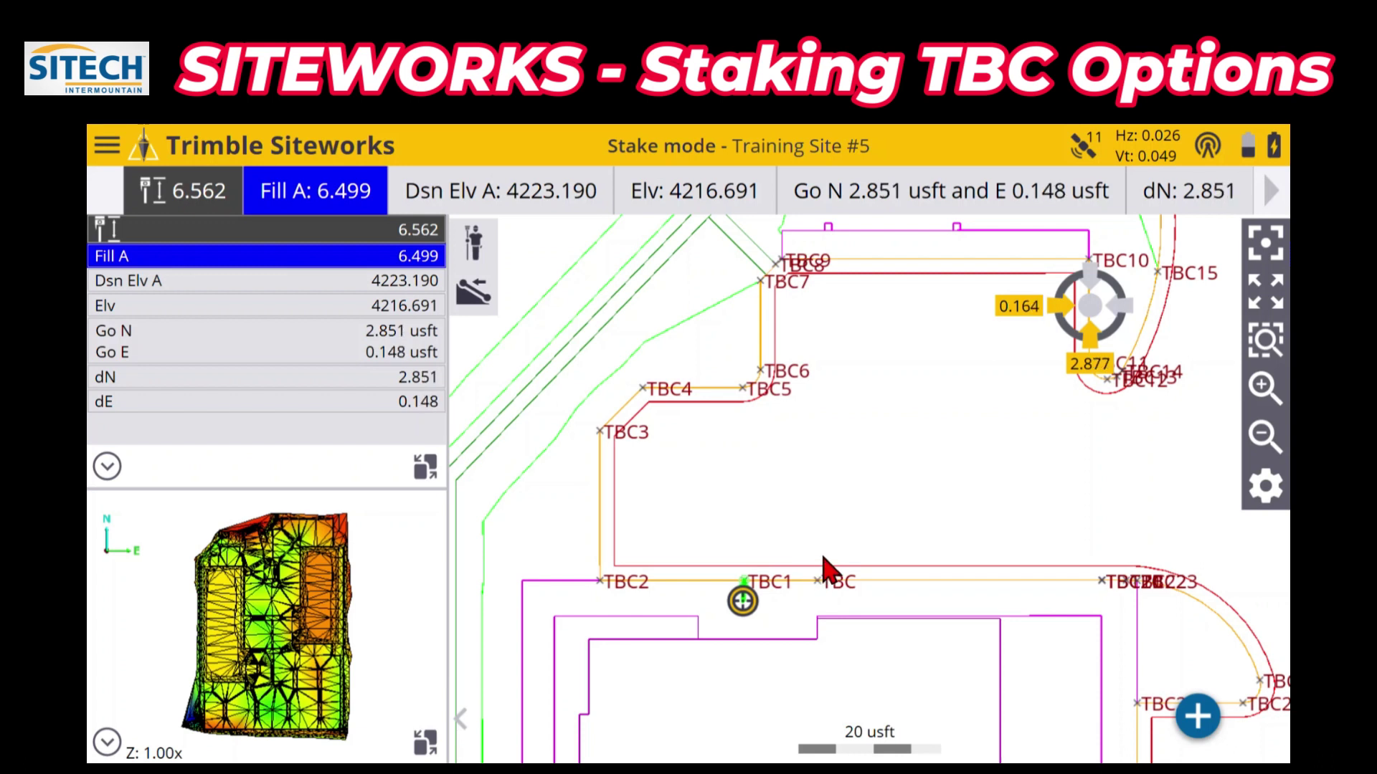
- Hide the point names on the map again
click(1261, 490)
click(136, 251)
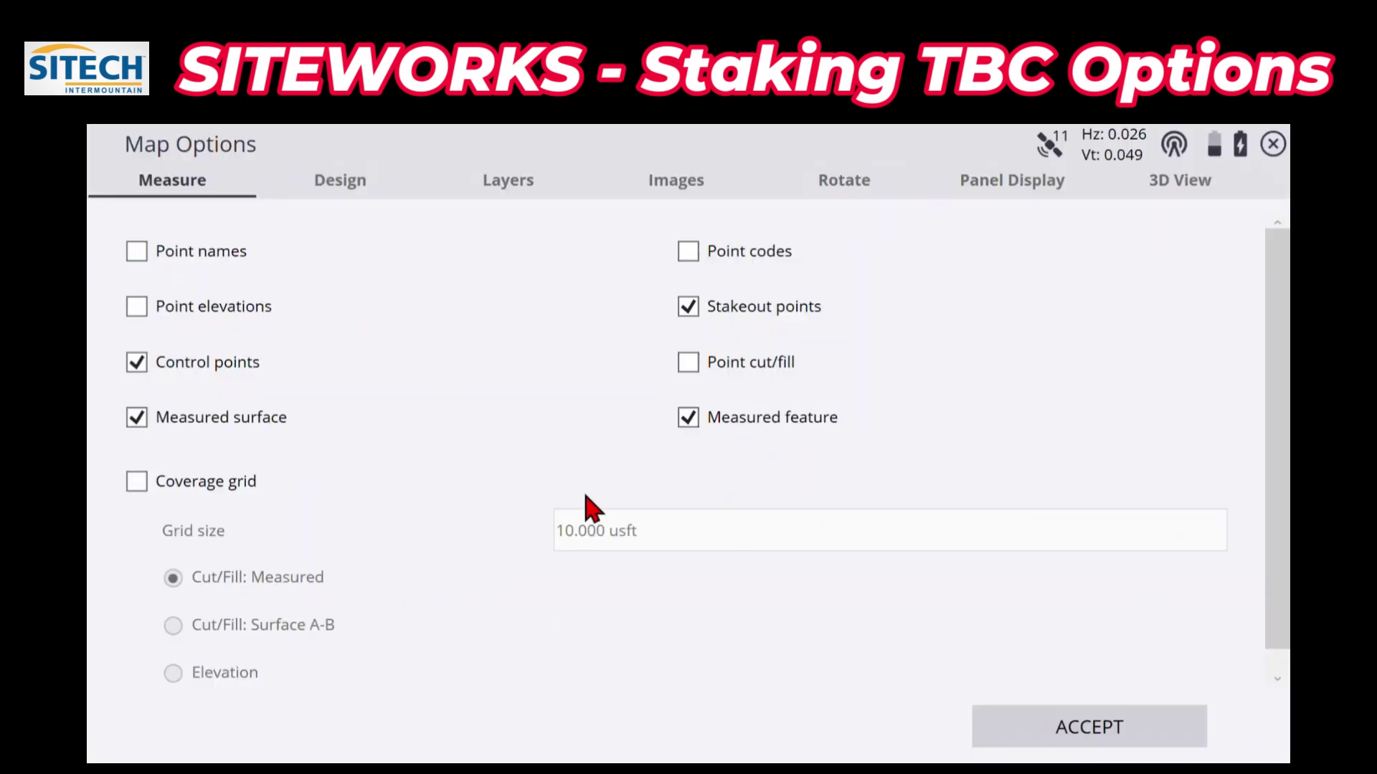
click(1059, 728)
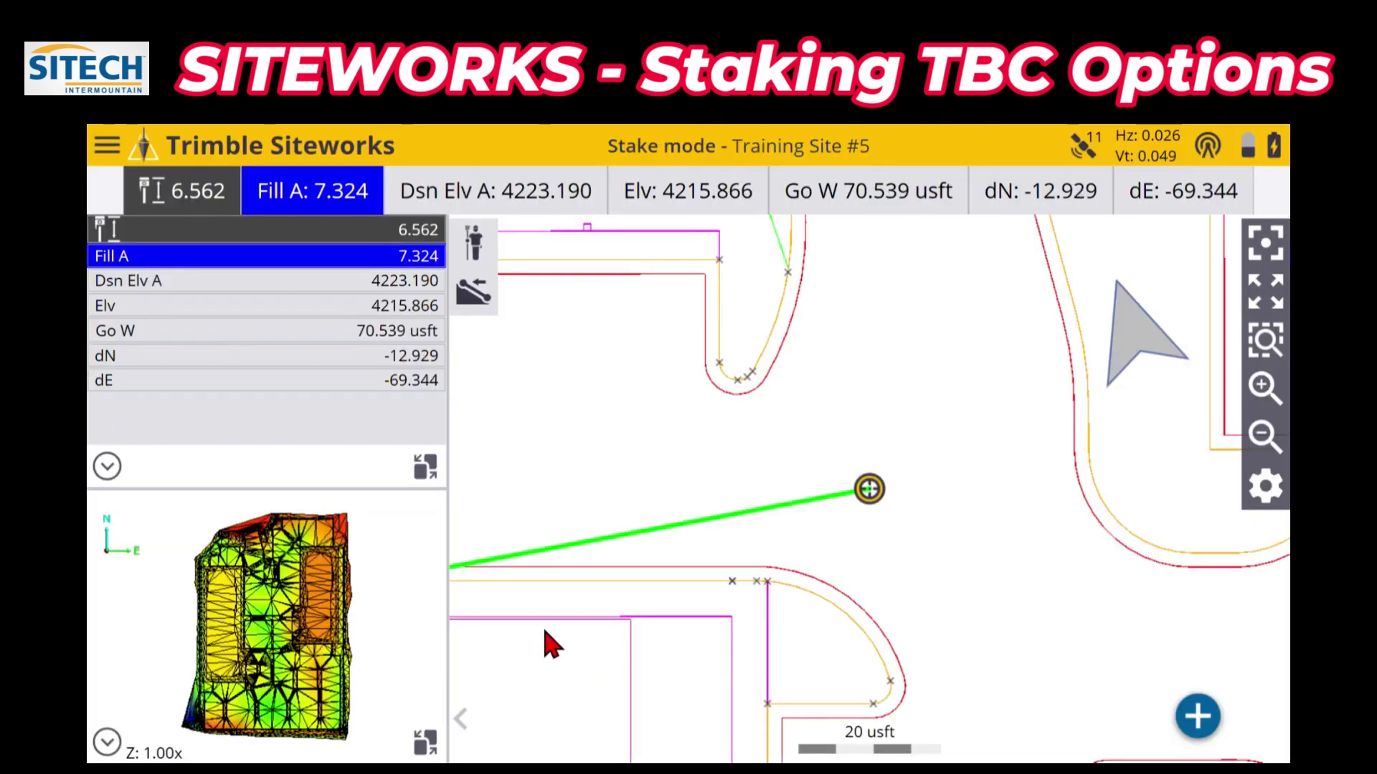
drag(544, 645, 759, 605)
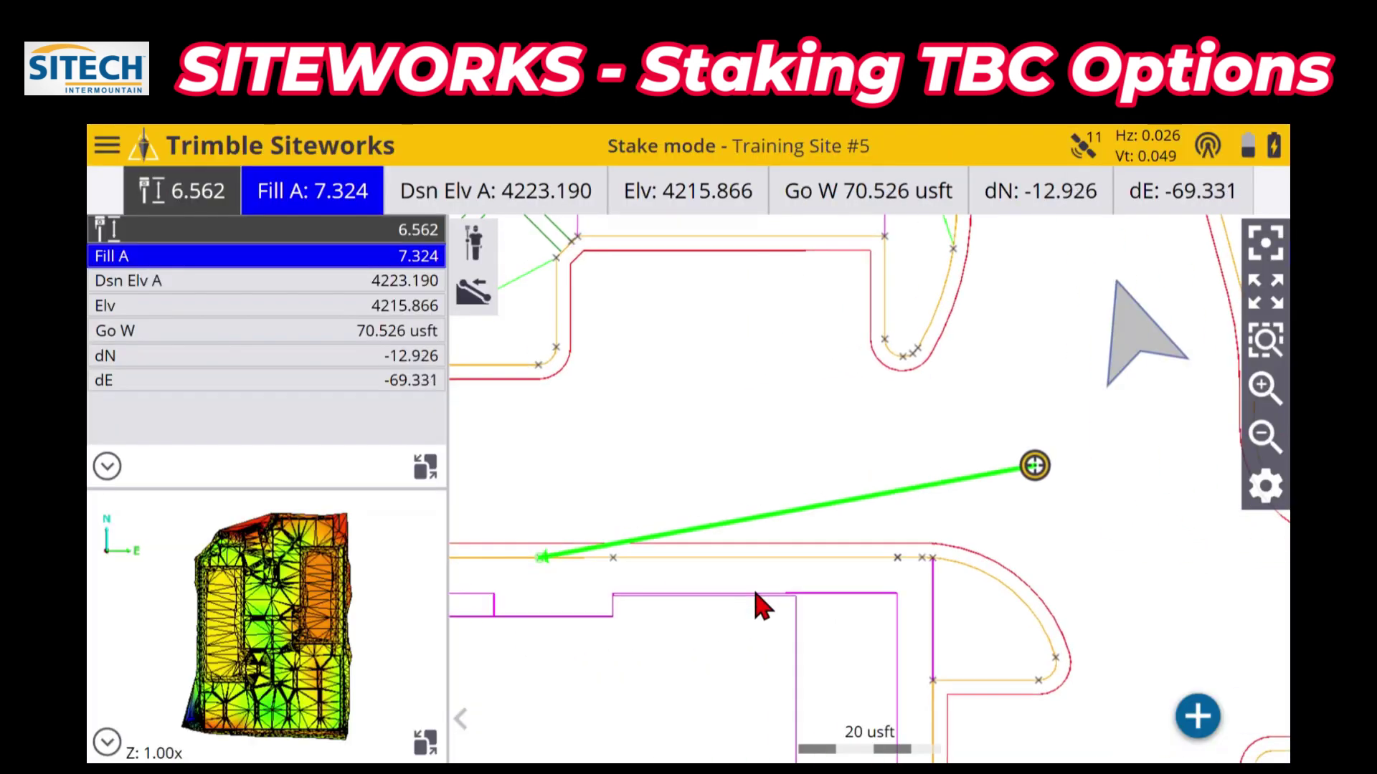
drag(876, 574, 1045, 547)
click(751, 571)
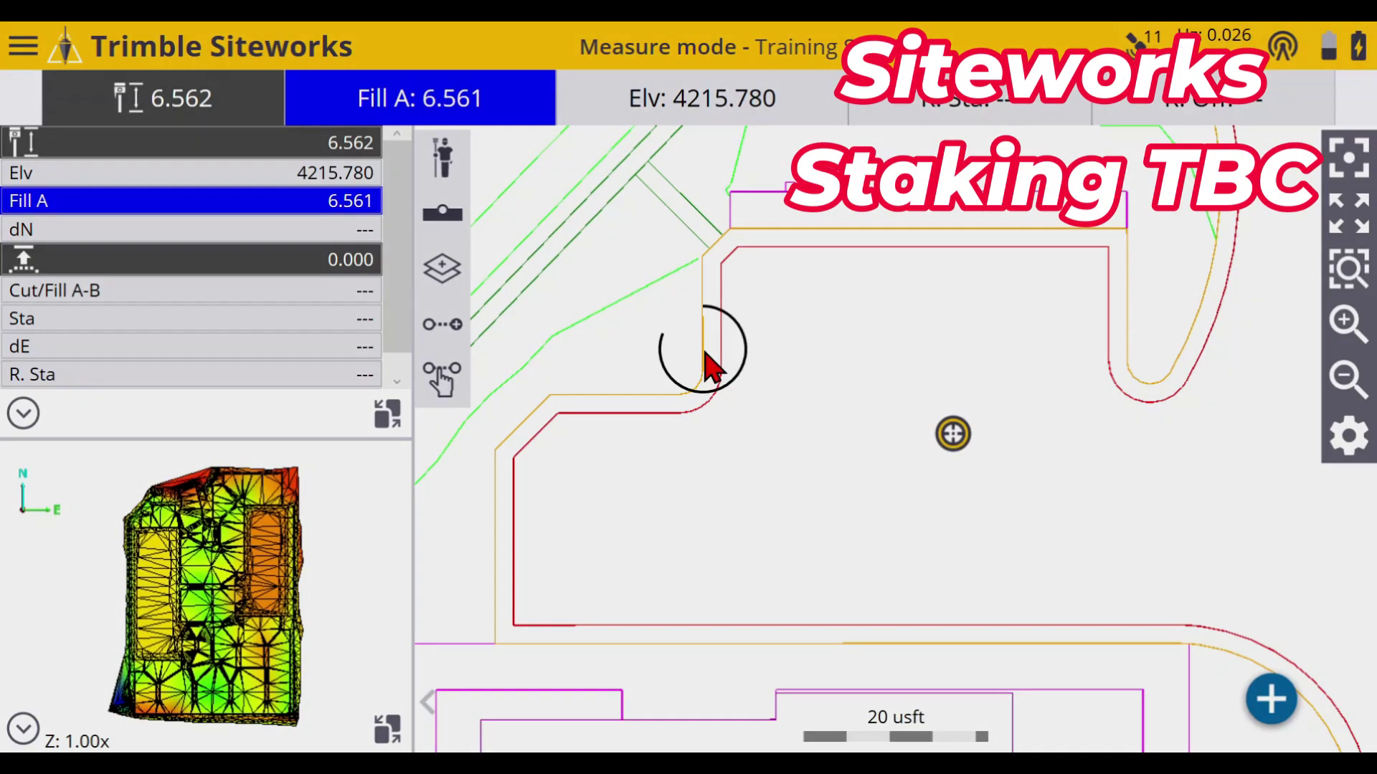
- Select the TBC line on the $TBC layer as the object to stake
click(707, 363)
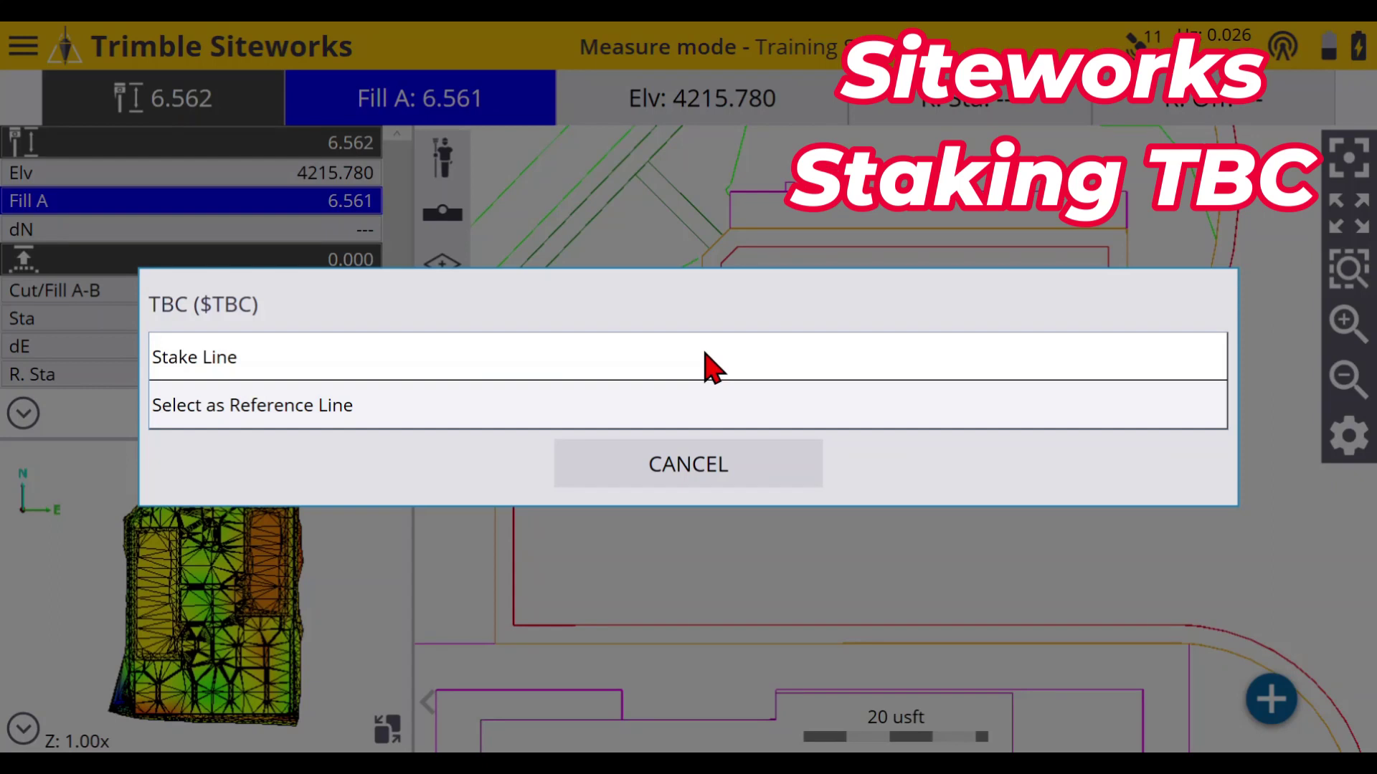
click(759, 497)
click(24, 47)
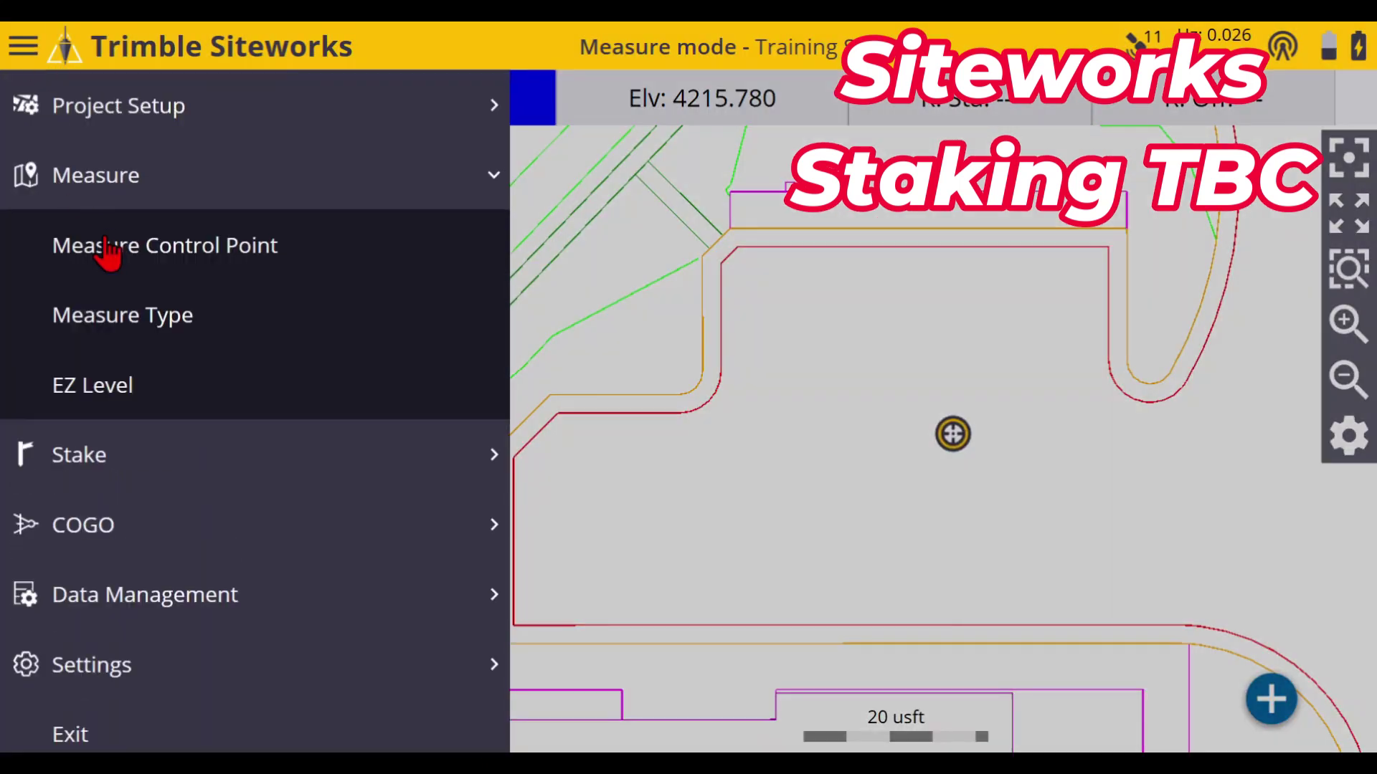
click(123, 466)
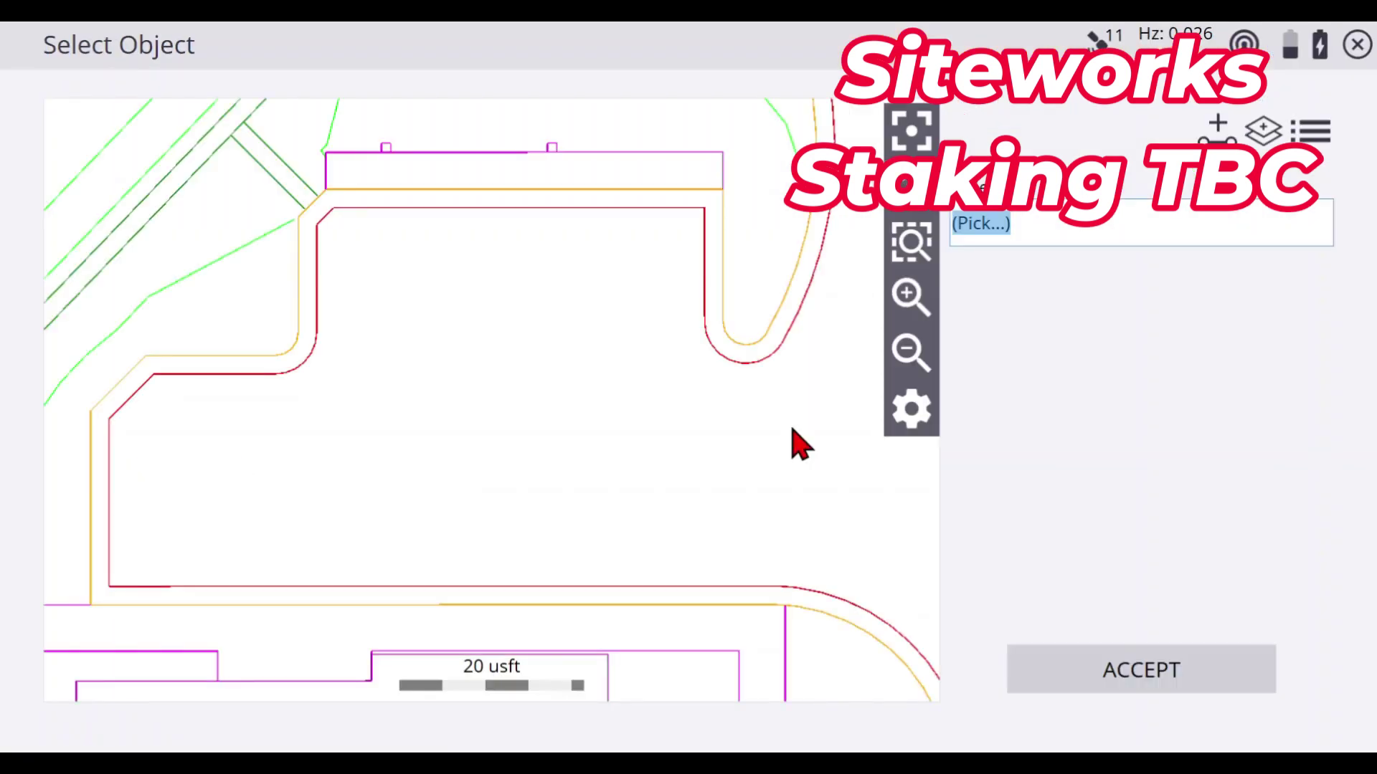
click(302, 311)
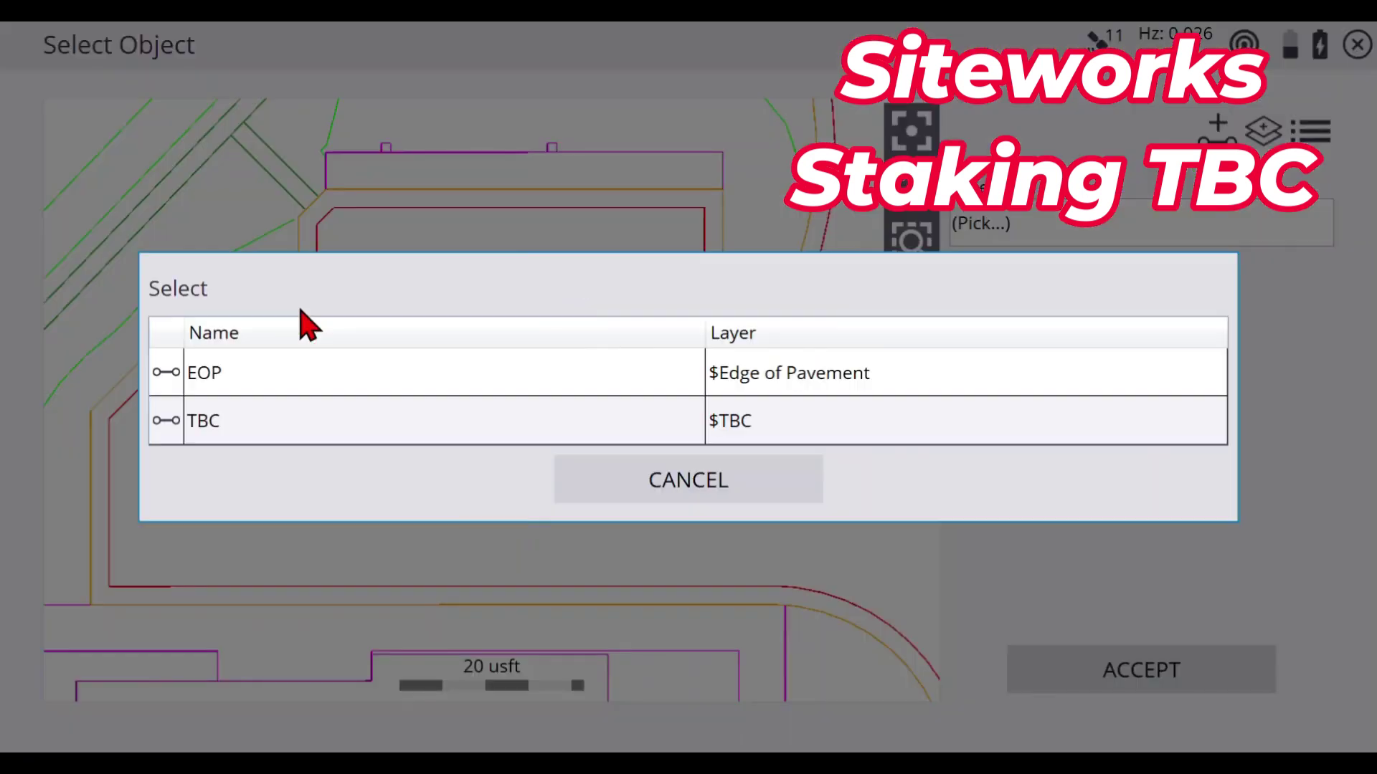
click(283, 430)
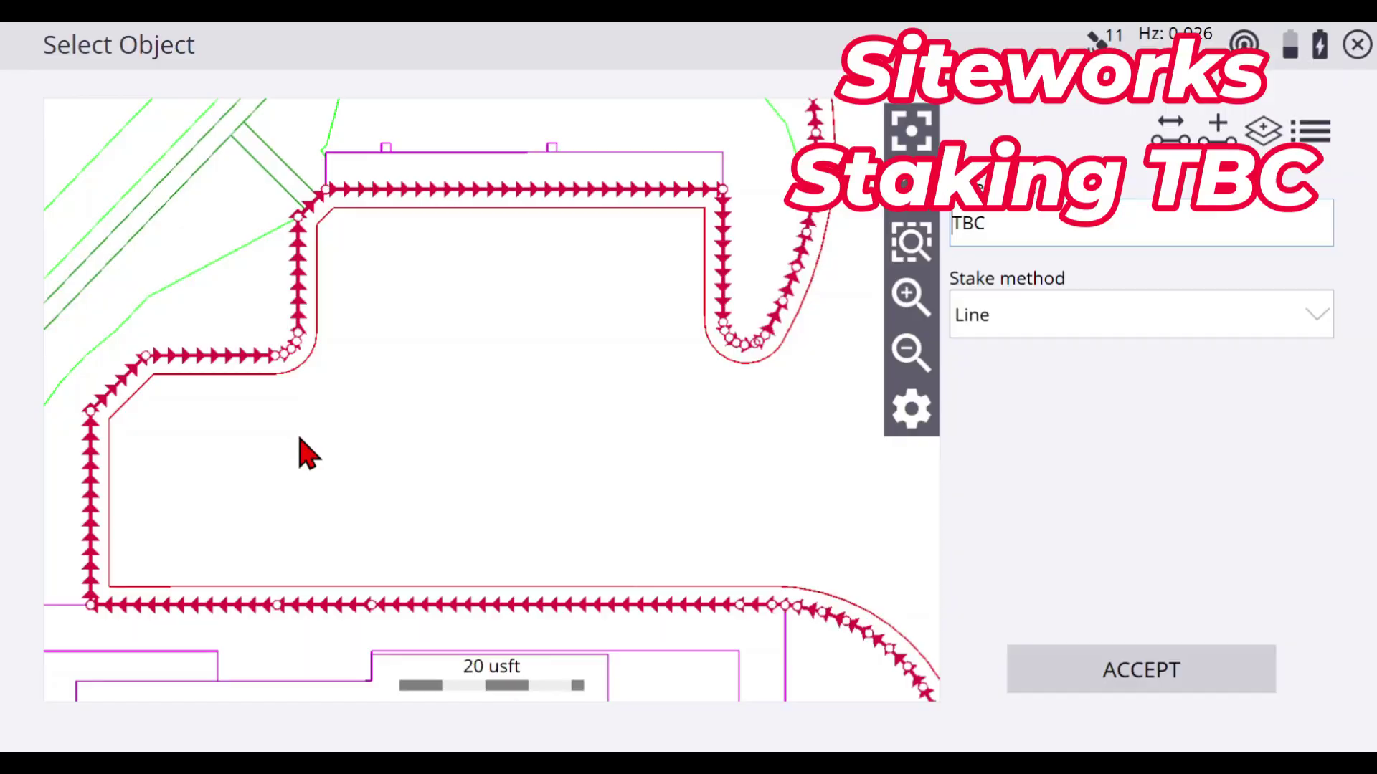